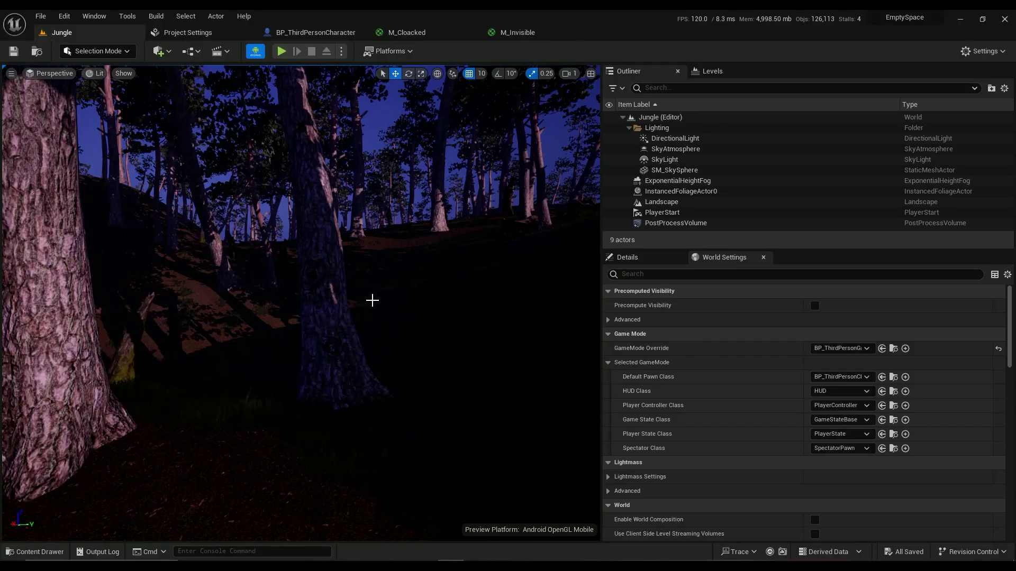
Play-test the Jungle level, looking around the forest, then stop the run
click(281, 51)
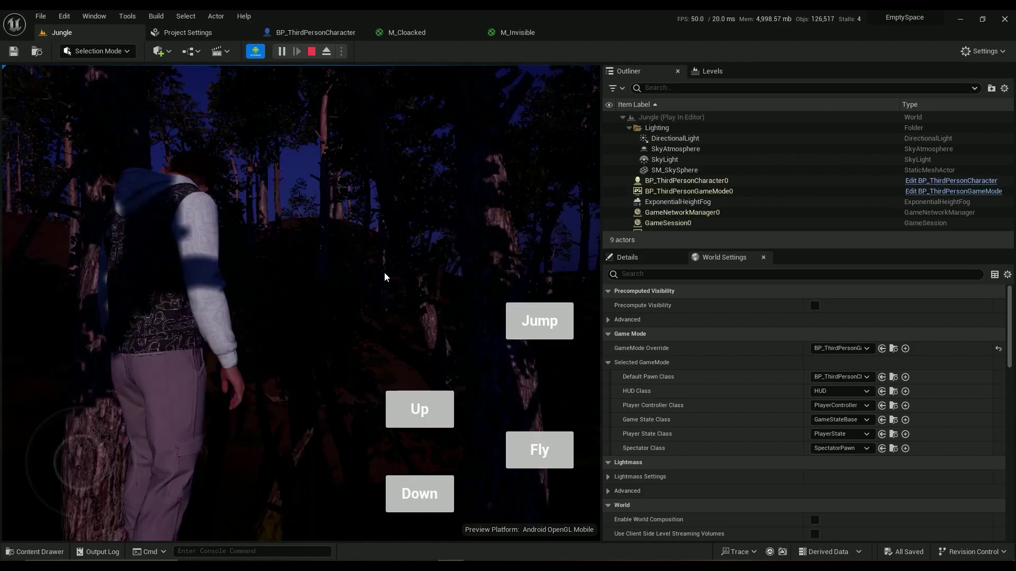
drag(408, 292, 402, 313)
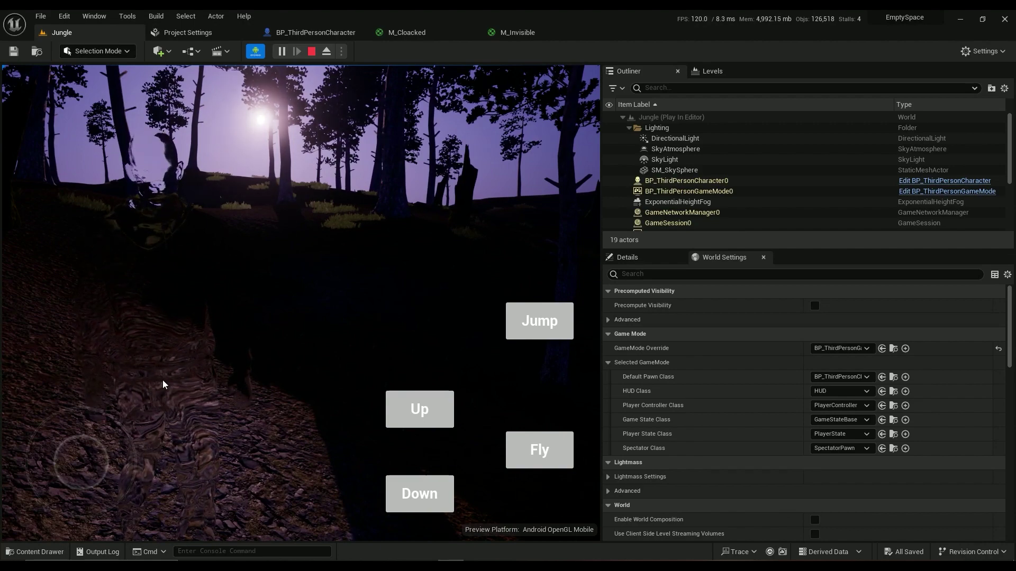
drag(329, 336, 181, 291)
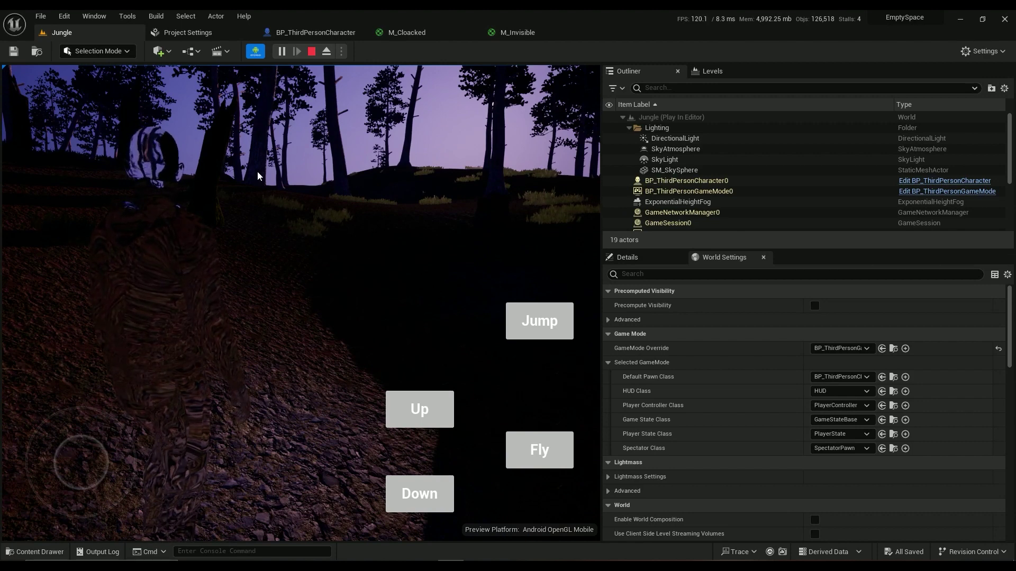
key(Escape)
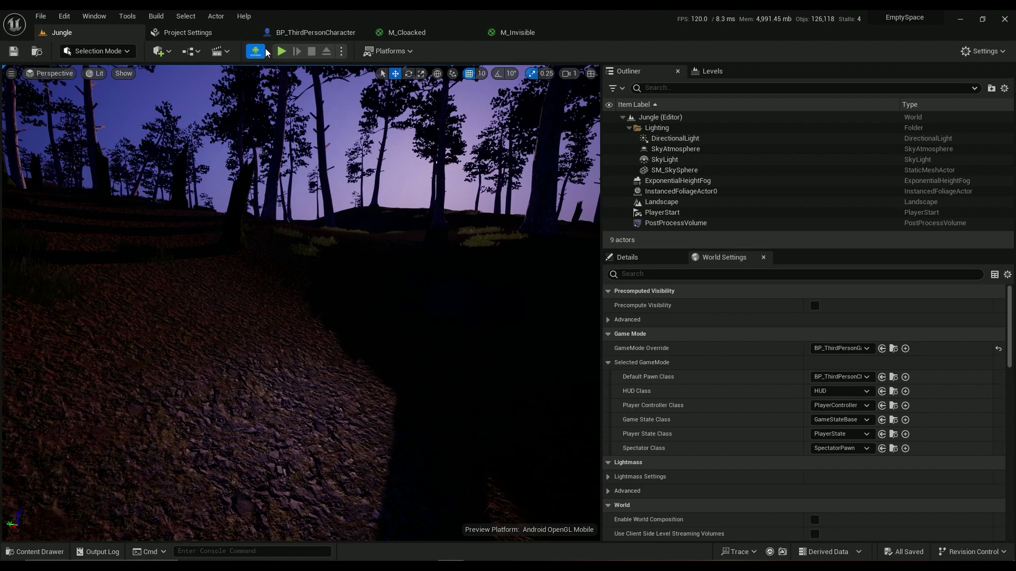
Open the level editor's settings options and close them without changes
click(993, 52)
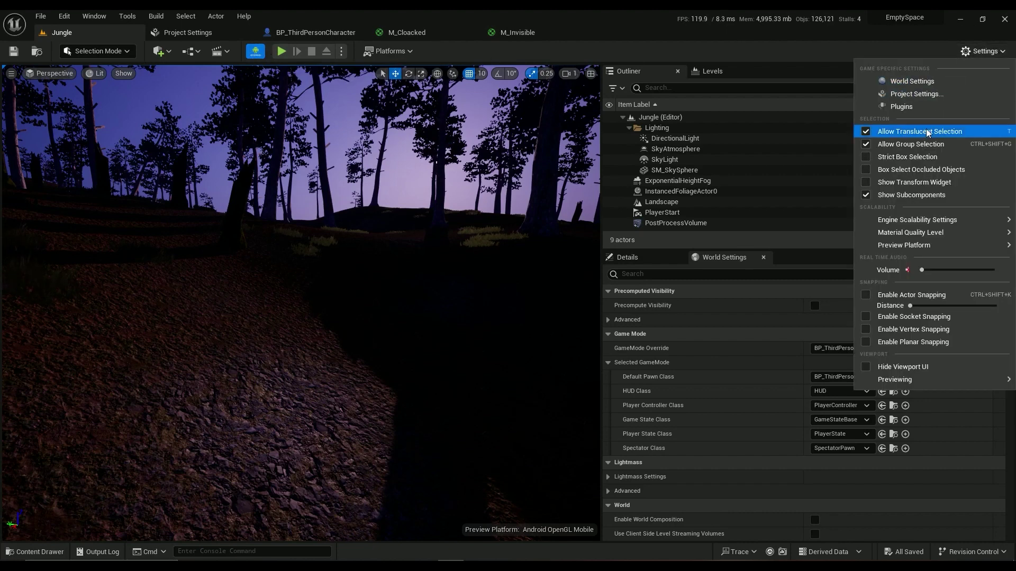
mouse_move(912, 251)
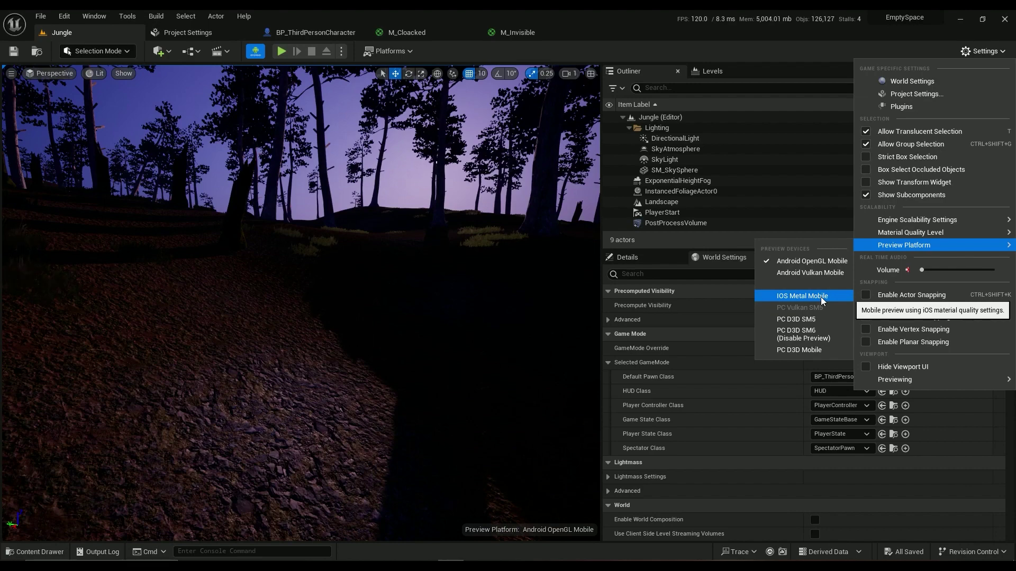
drag(422, 290, 356, 160)
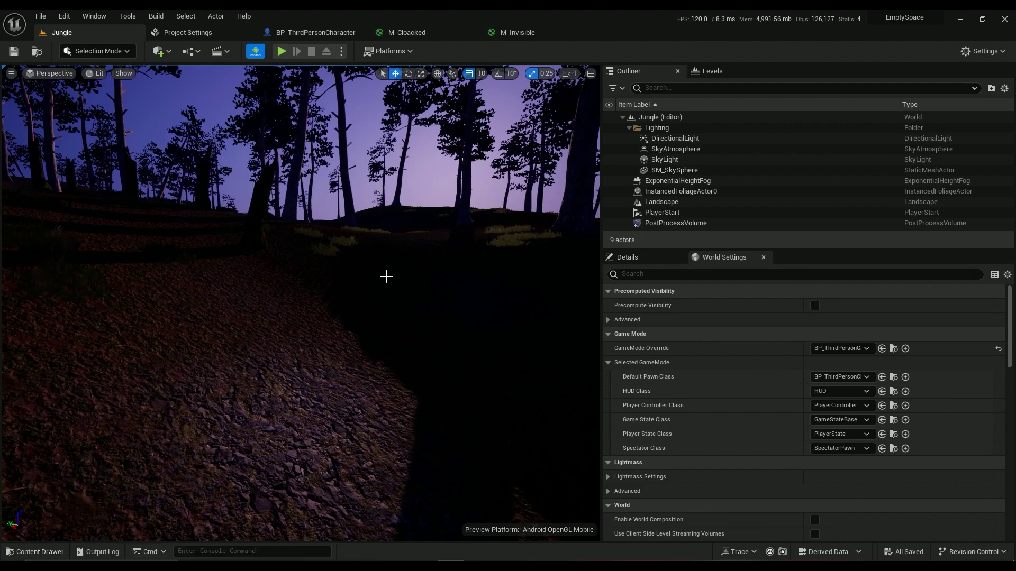
Browse the Content Drawer to the StarterContent > Materials folder
click(29, 555)
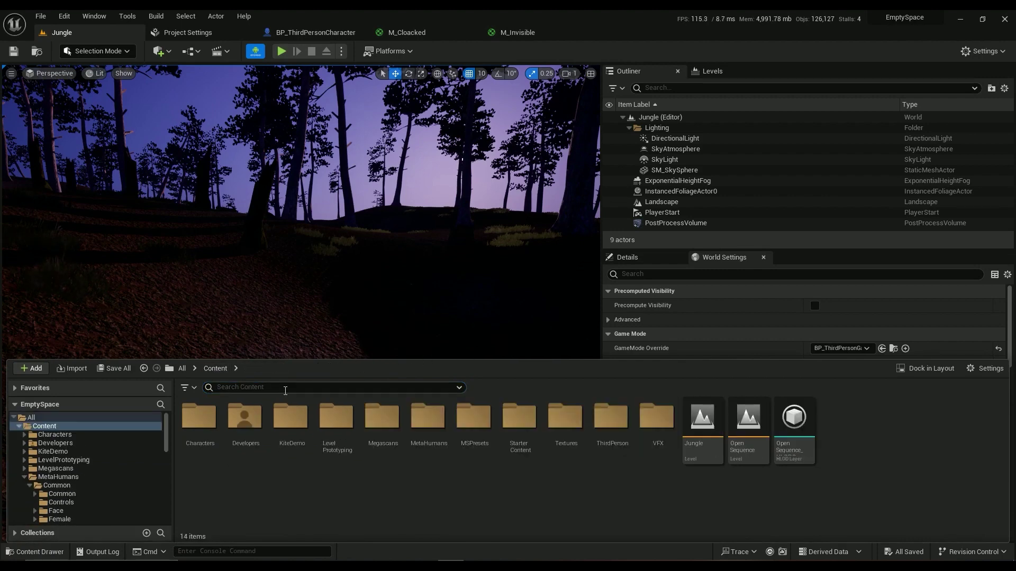
double_click(520, 423)
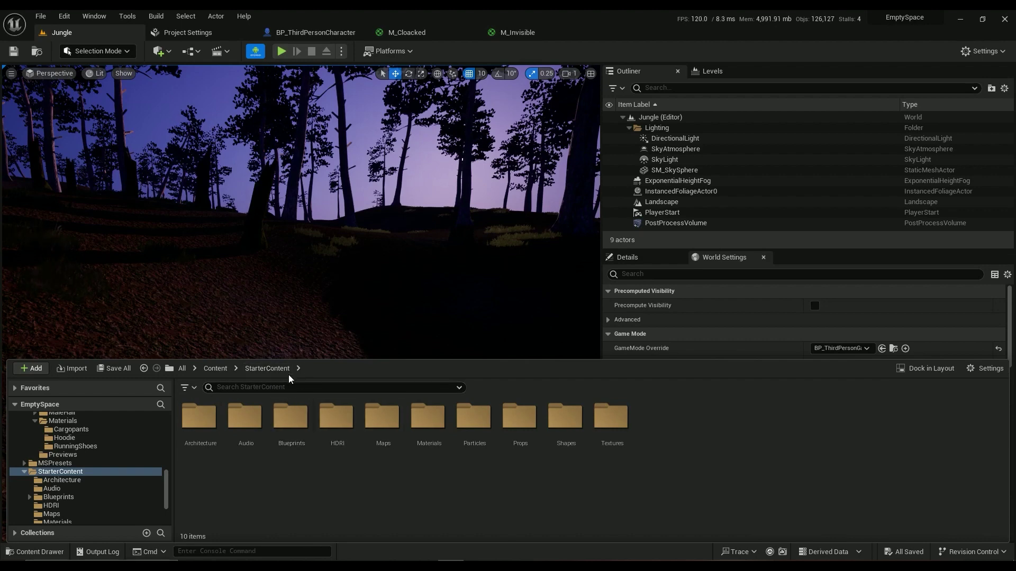
double_click(429, 418)
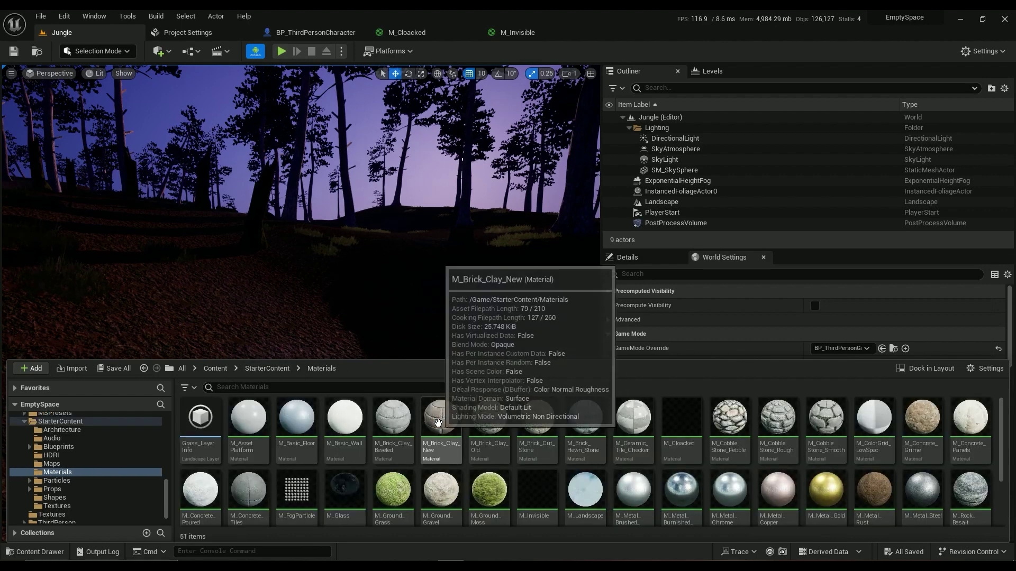
scroll(730, 476, down, 3)
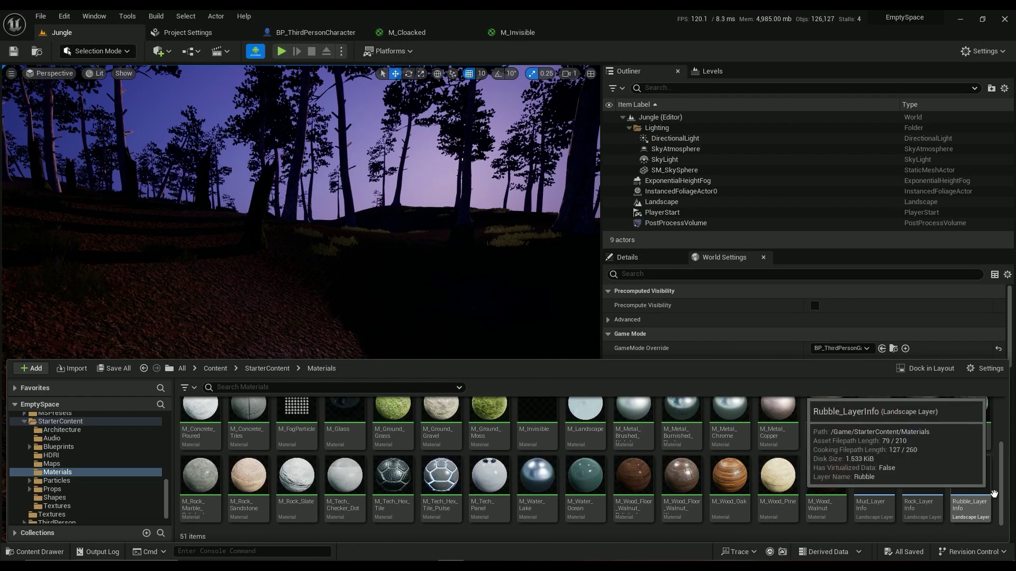
right_click(998, 501)
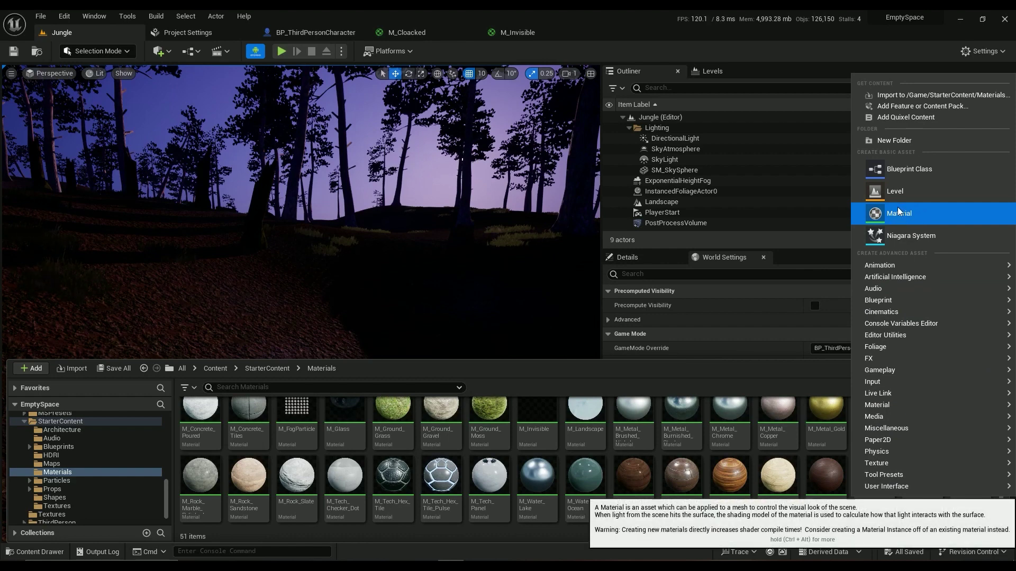
click(643, 448)
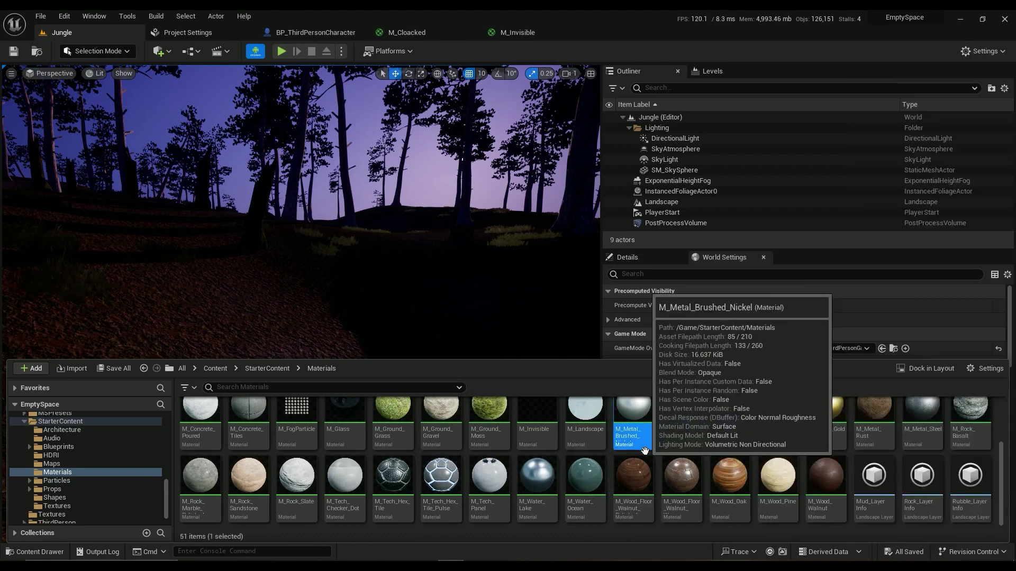
scroll(608, 455, up, 2)
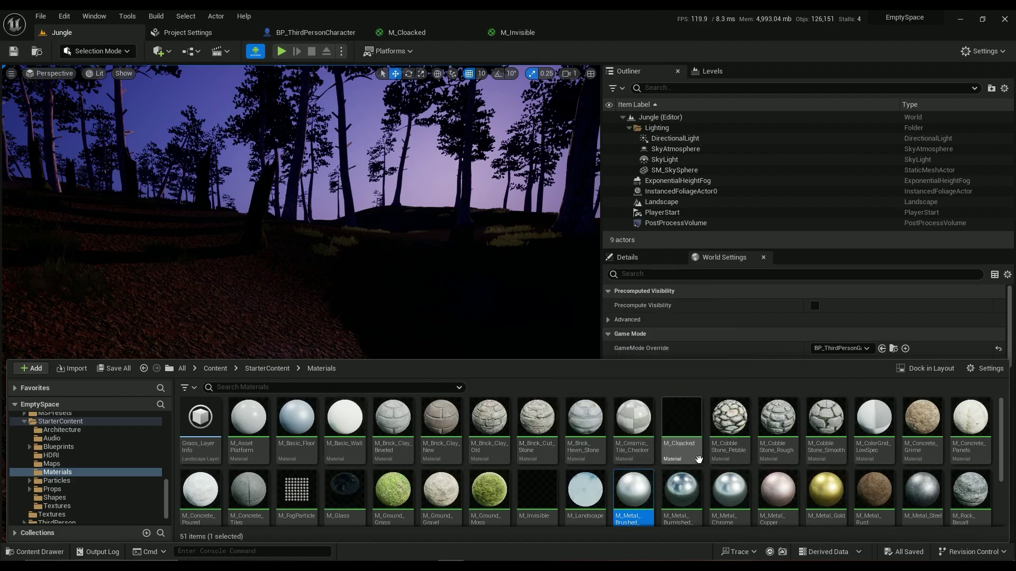
Open M_Cloacked in the material editor, showing its Power, Multiply, Panner and Texture Sample nodes
double_click(672, 429)
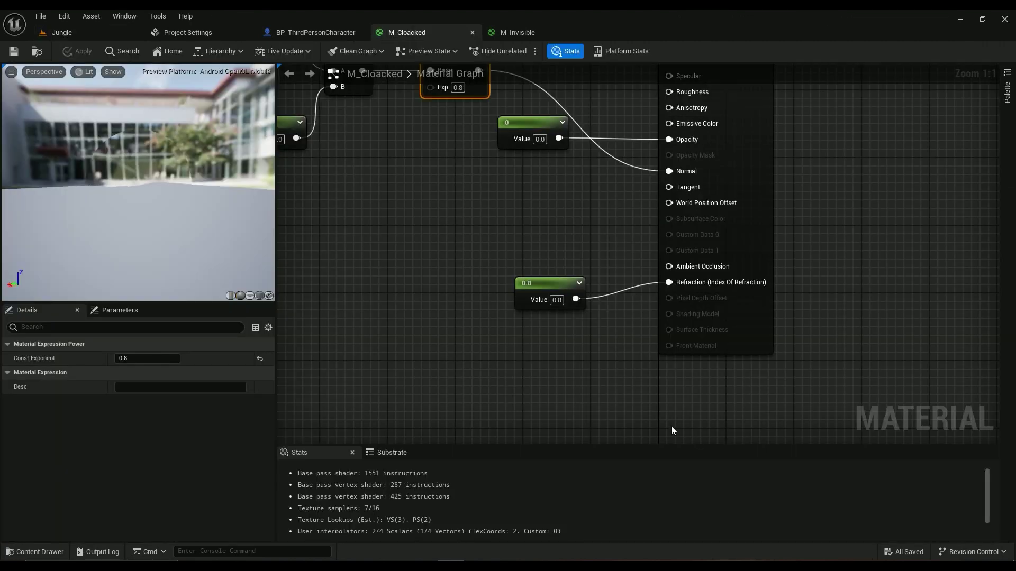
scroll(462, 316, down, 3)
right_drag(464, 286, 684, 310)
scroll(683, 311, down, 2)
right_drag(618, 217, 606, 195)
Break the wires into Normal, Opacity (0.0) and Refraction (0.8), then select the result node
alt+click(747, 243)
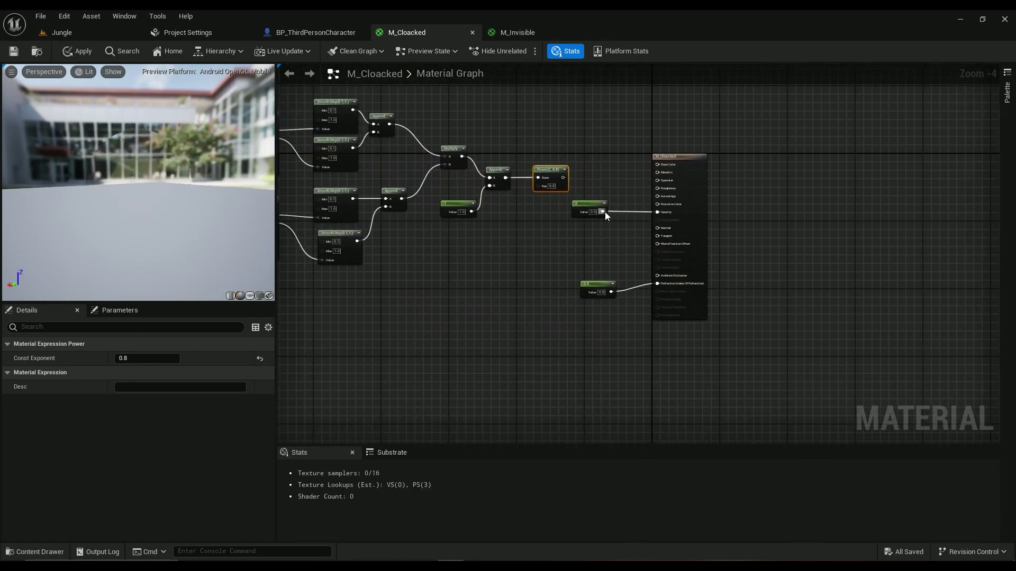
alt+click(603, 211)
alt+click(611, 292)
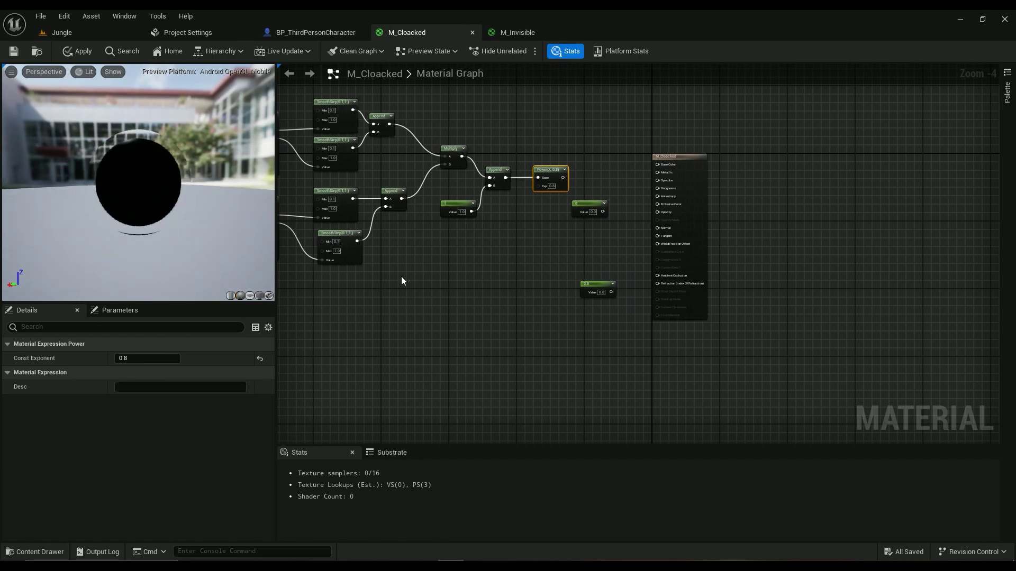
click(693, 226)
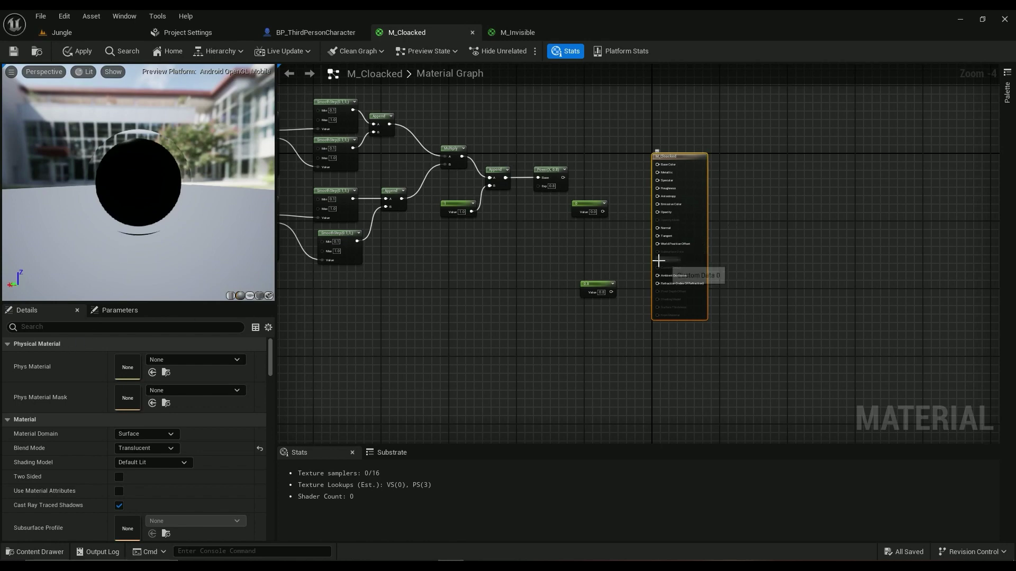
scroll(701, 216, up, 5)
scroll(703, 216, down, 2)
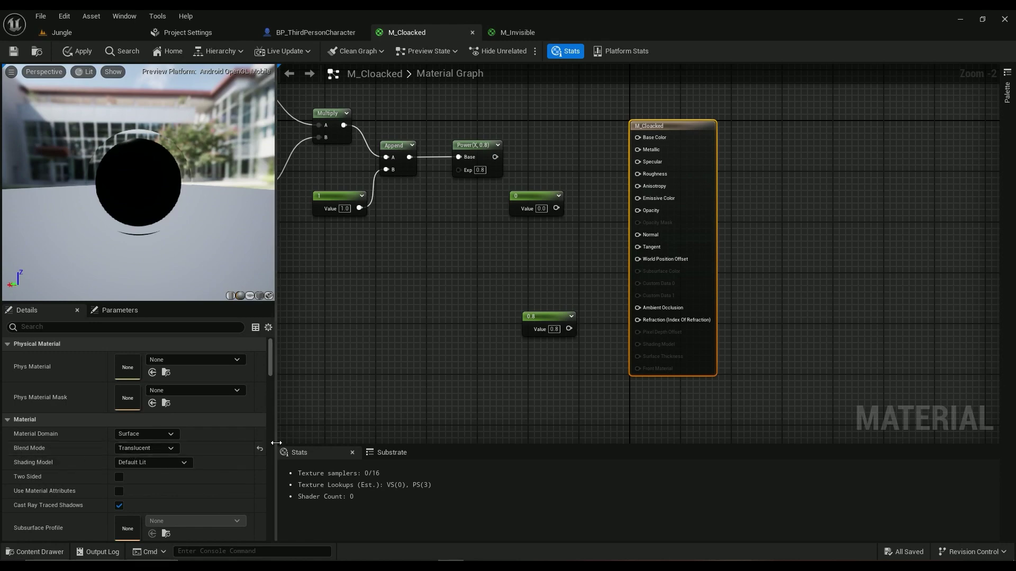
Set Blend Mode to Translucent and Shading Model to Unlit
click(260, 448)
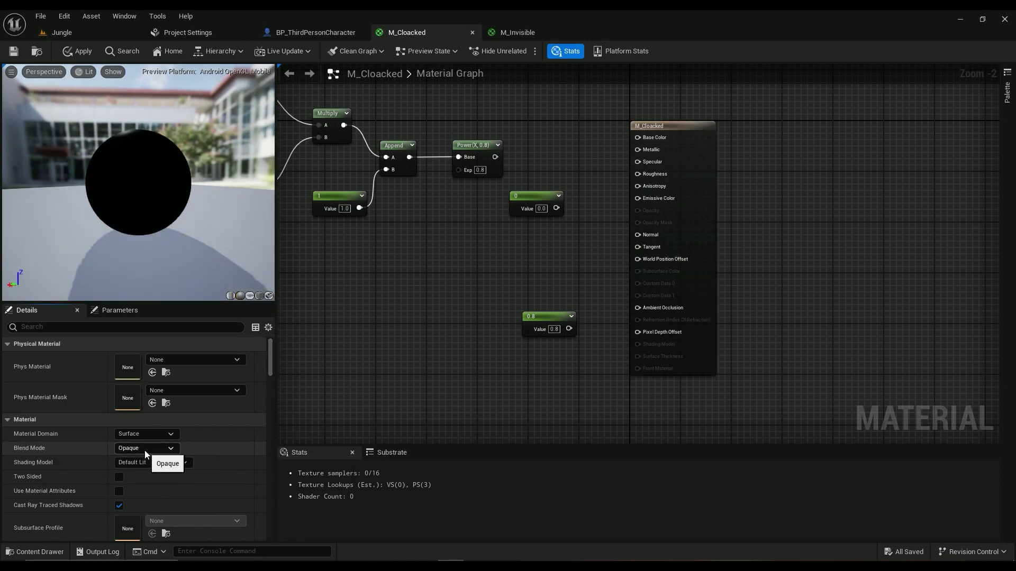
click(145, 450)
click(141, 479)
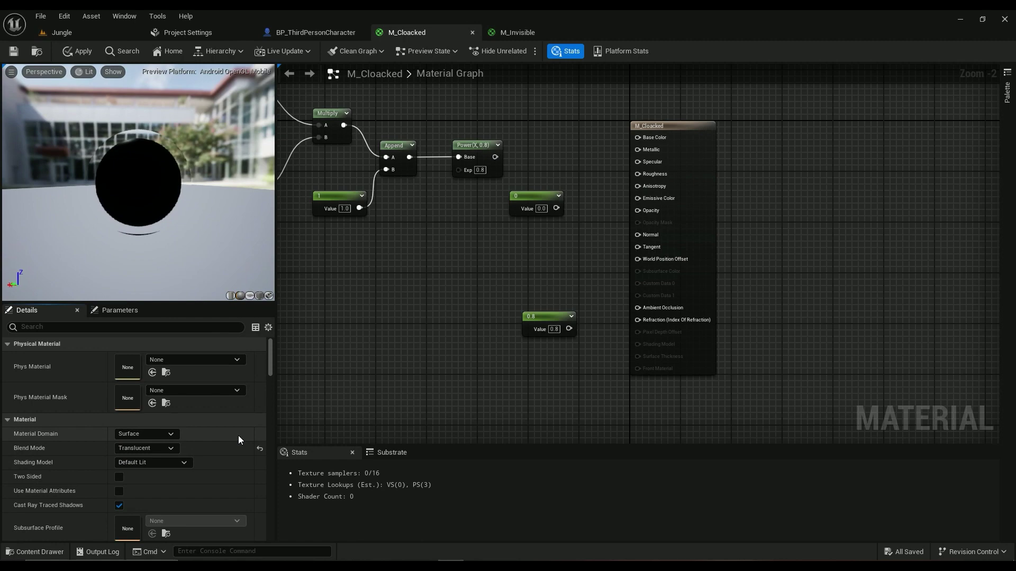
click(152, 464)
click(132, 332)
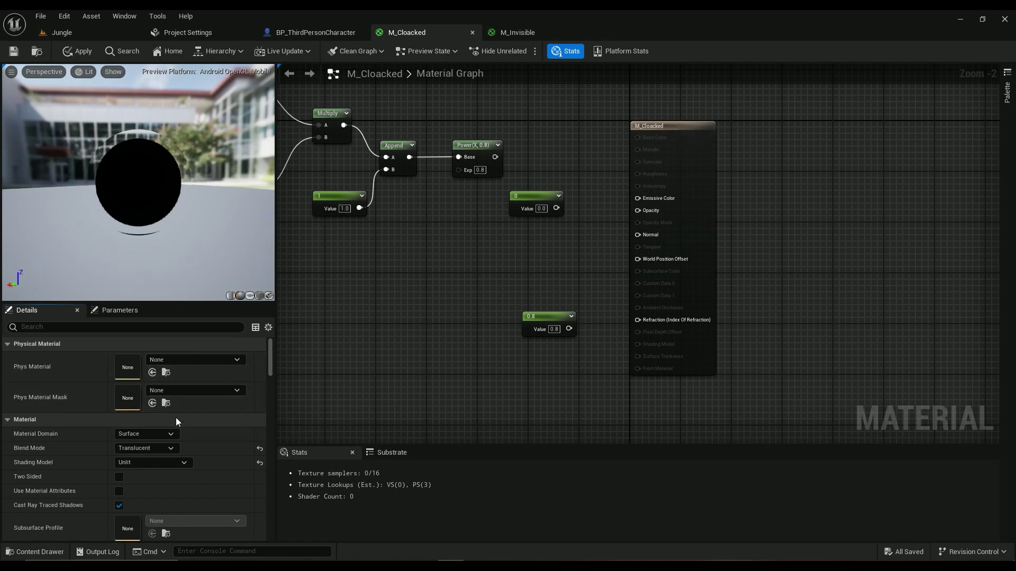
Reset the Shading Model and translucency Lighting Mode to their defaults
scroll(177, 414, down, 5)
scroll(176, 415, down, 3)
scroll(144, 432, up, 3)
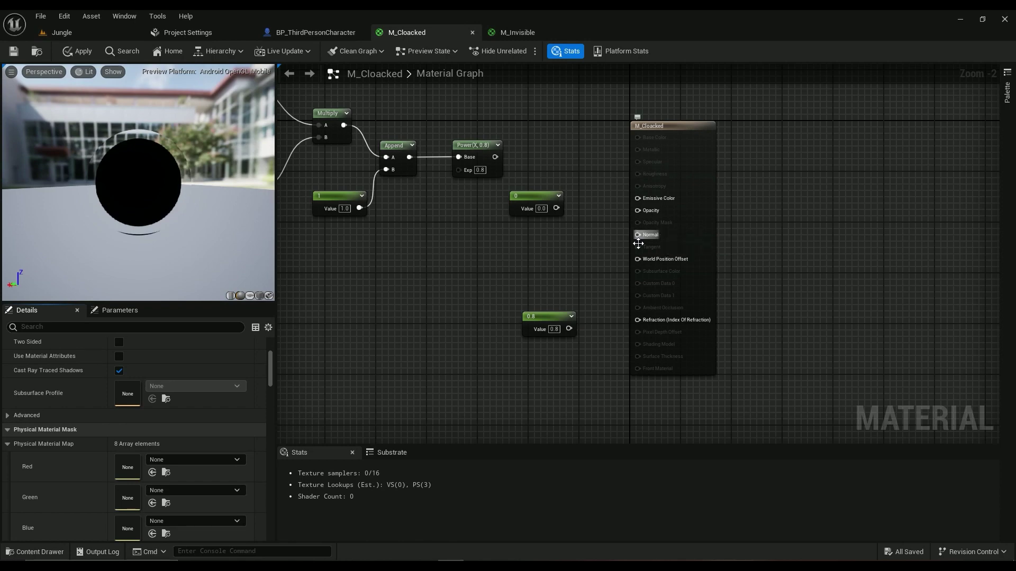
scroll(304, 377, down, 3)
scroll(304, 377, down, 1)
scroll(217, 379, down, 10)
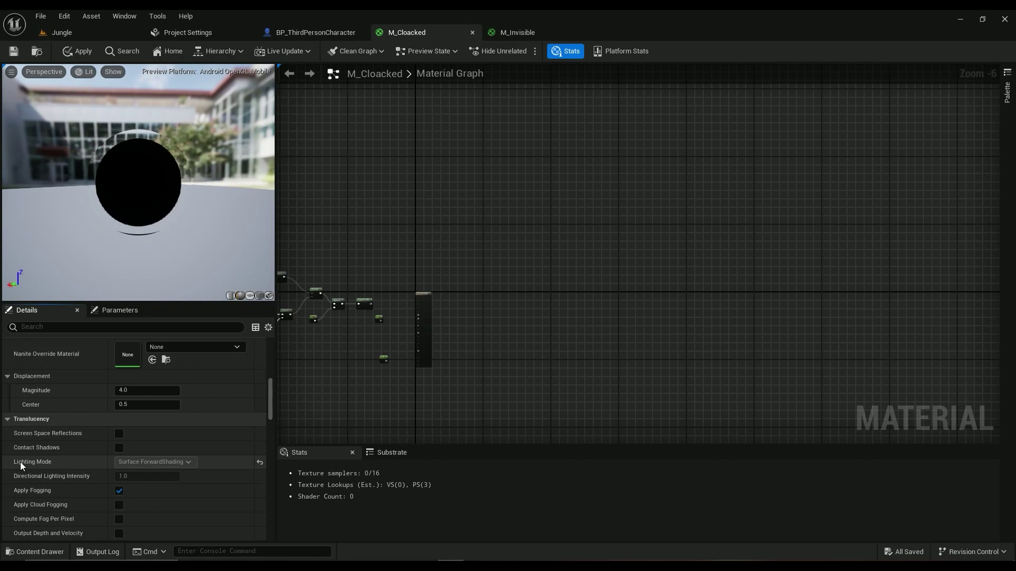
scroll(379, 366, up, 4)
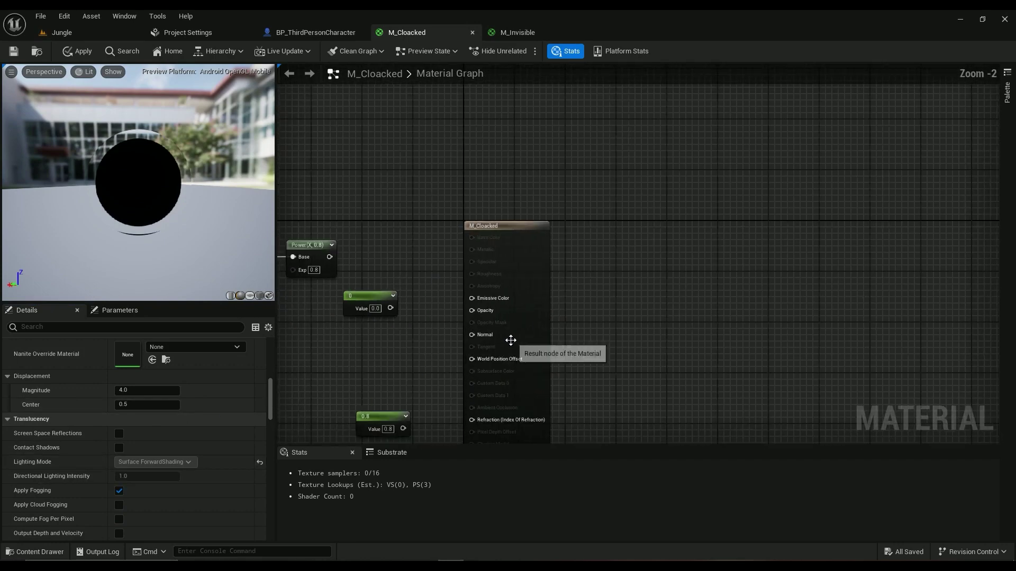
drag(270, 406, 271, 364)
scroll(212, 378, up, 3)
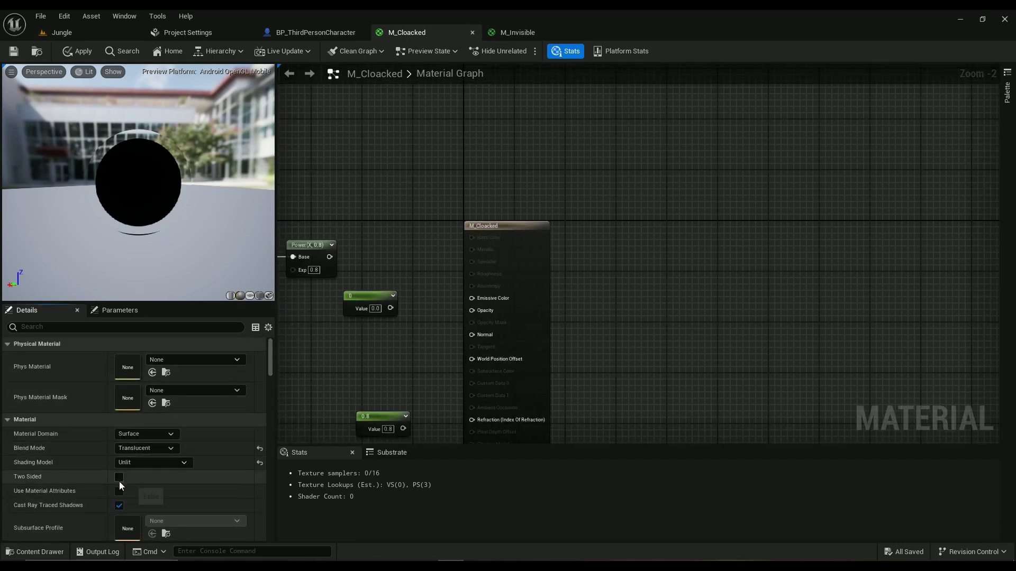
click(260, 464)
scroll(193, 425, down, 4)
scroll(204, 415, down, 10)
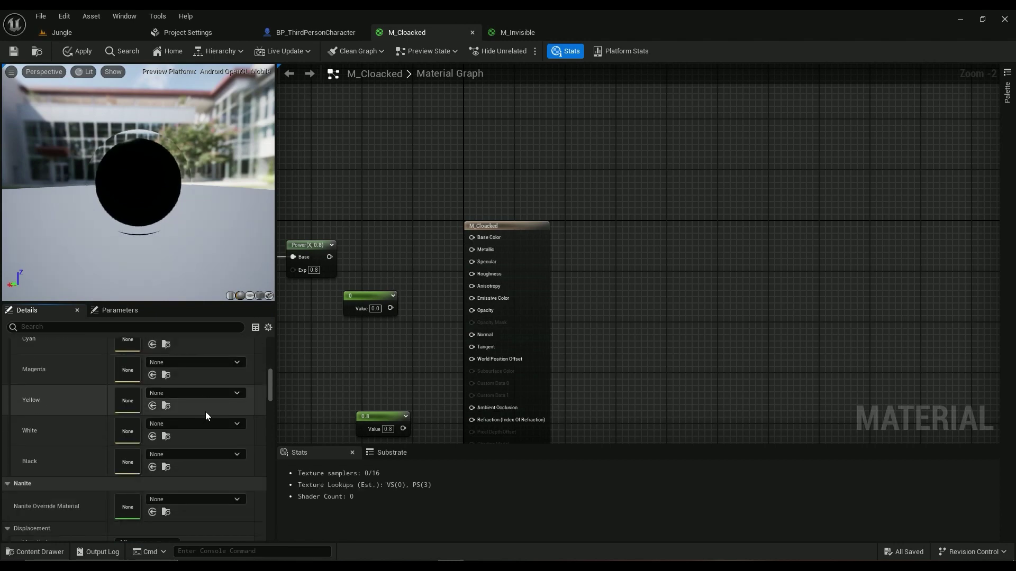
click(259, 447)
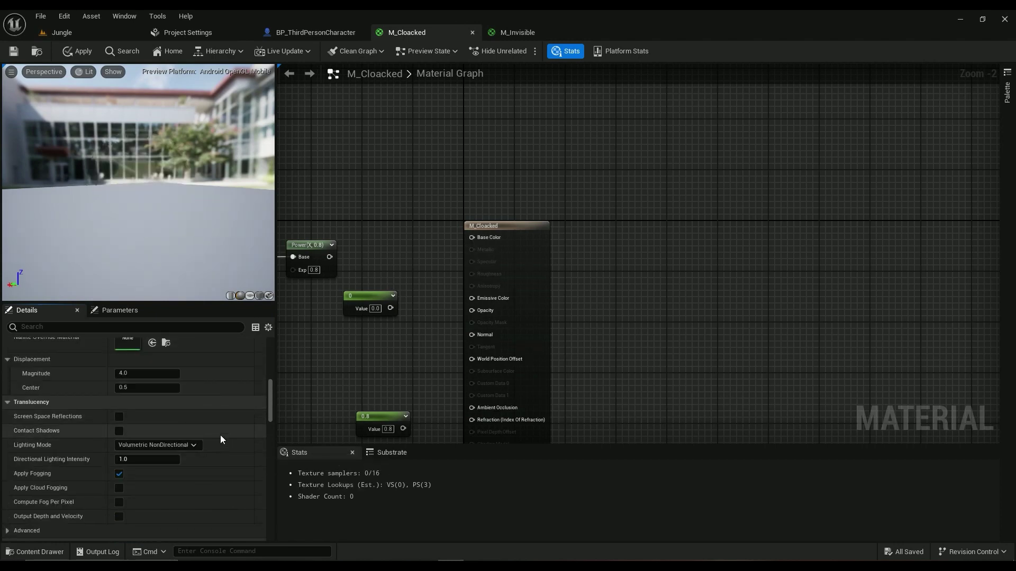
scroll(201, 434, up, 8)
scroll(214, 412, up, 4)
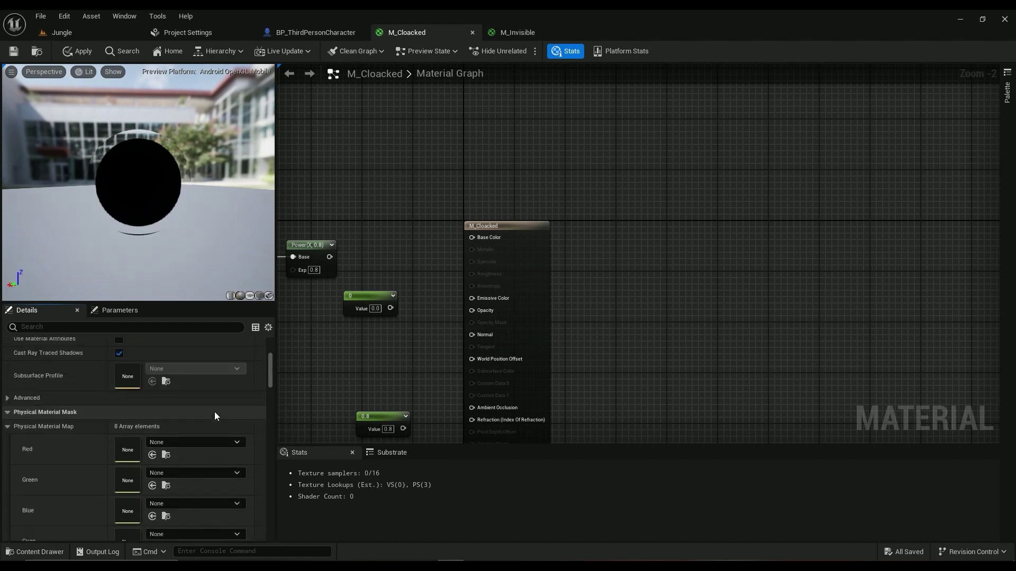
Set the Shading Model back to Unlit and bring the Append node into view
click(142, 429)
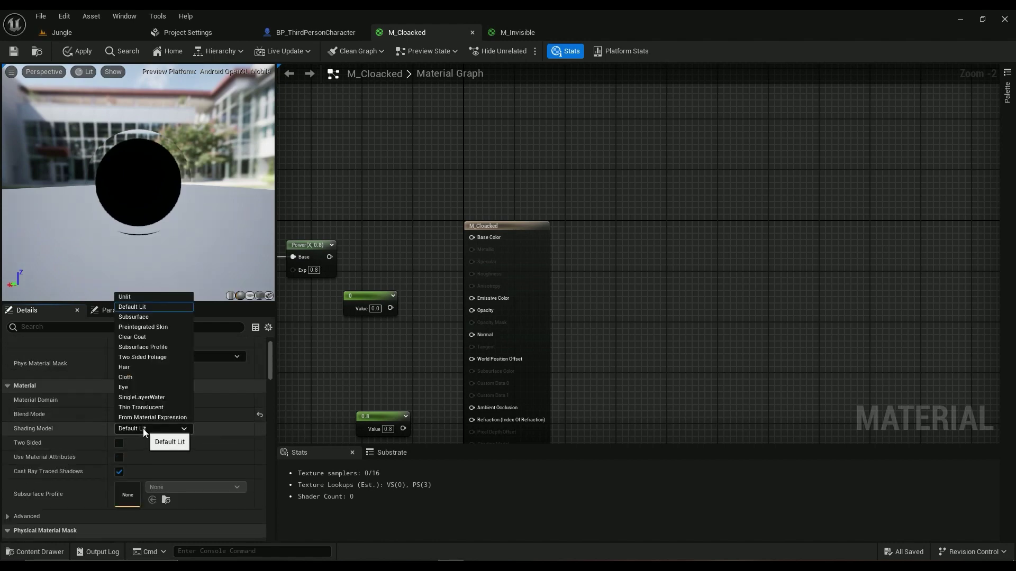
click(139, 297)
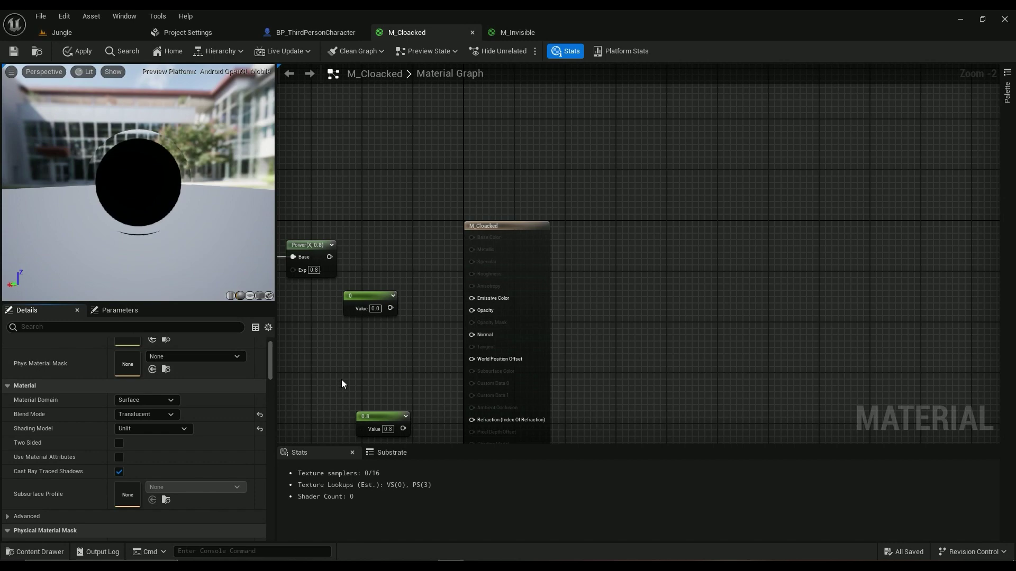
right_drag(341, 380, 607, 273)
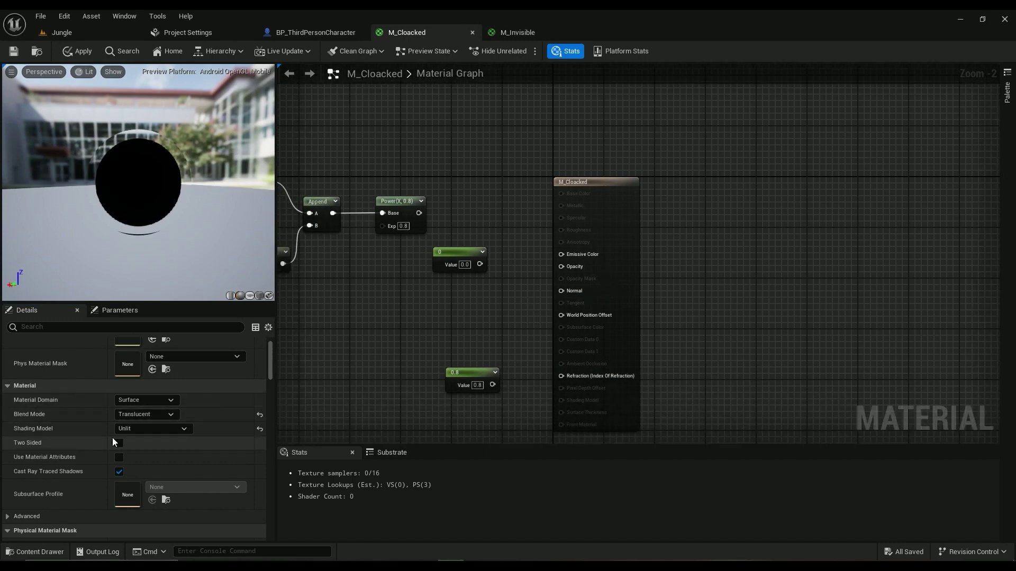
scroll(148, 433, down, 10)
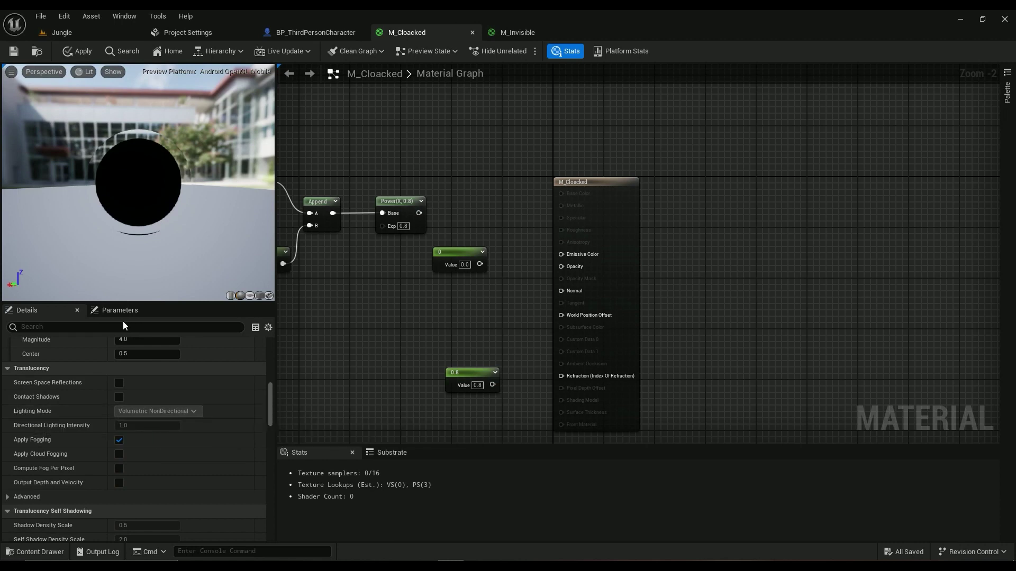
Filter the Details panel by 'refr' and confirm Refraction Method is Index Of Refraction
text(ref)
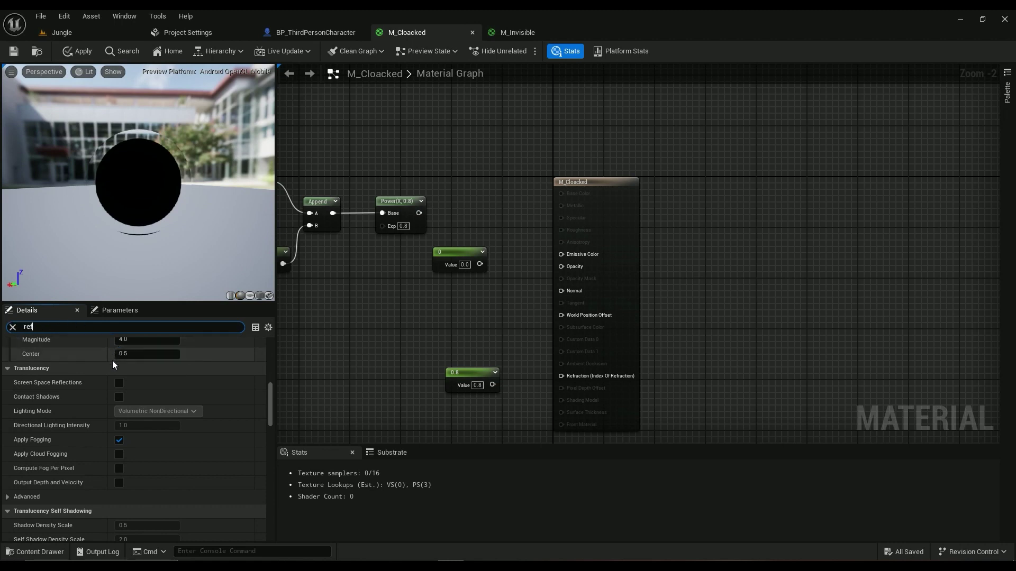
text(r)
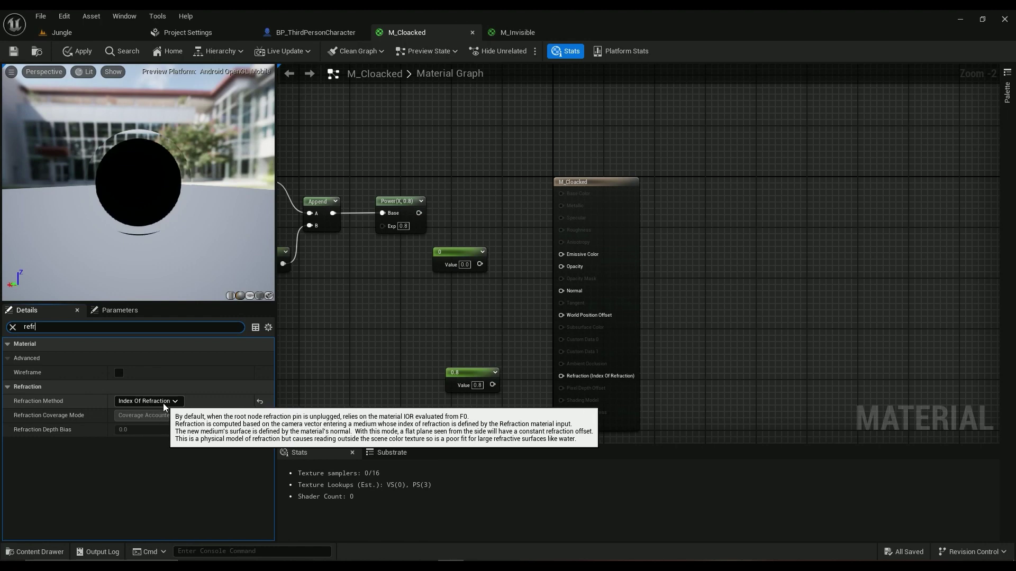
click(163, 402)
right_drag(566, 279, 600, 322)
scroll(628, 300, up, 2)
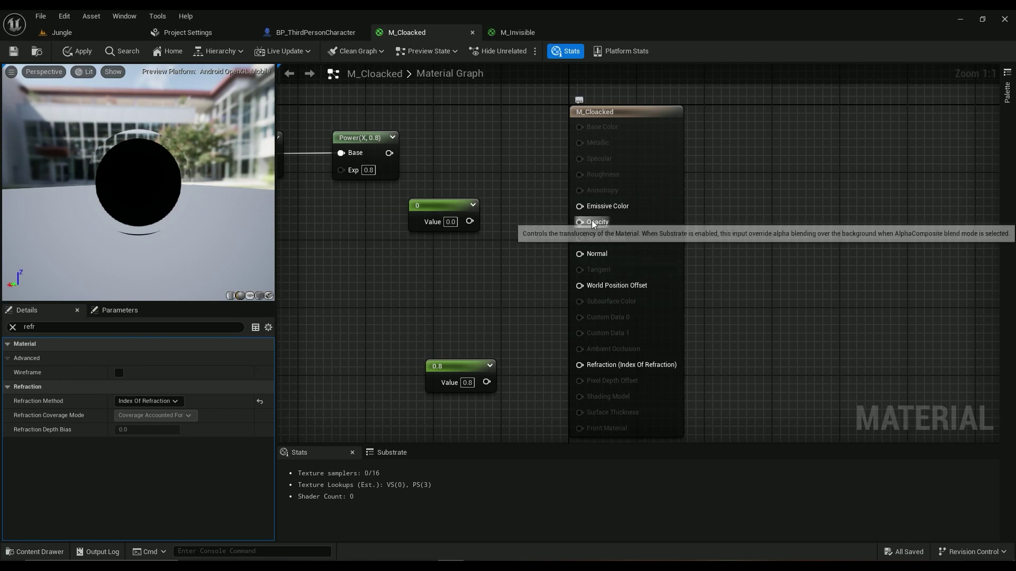
Delete an extra constant and wire the constant 0 into Opacity
right_drag(474, 259, 497, 263)
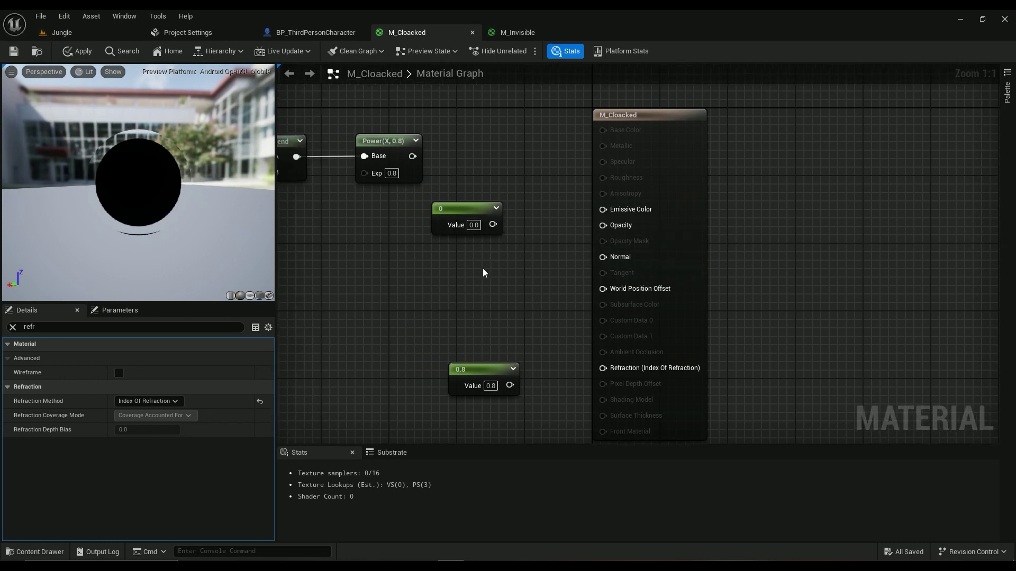
click(466, 277)
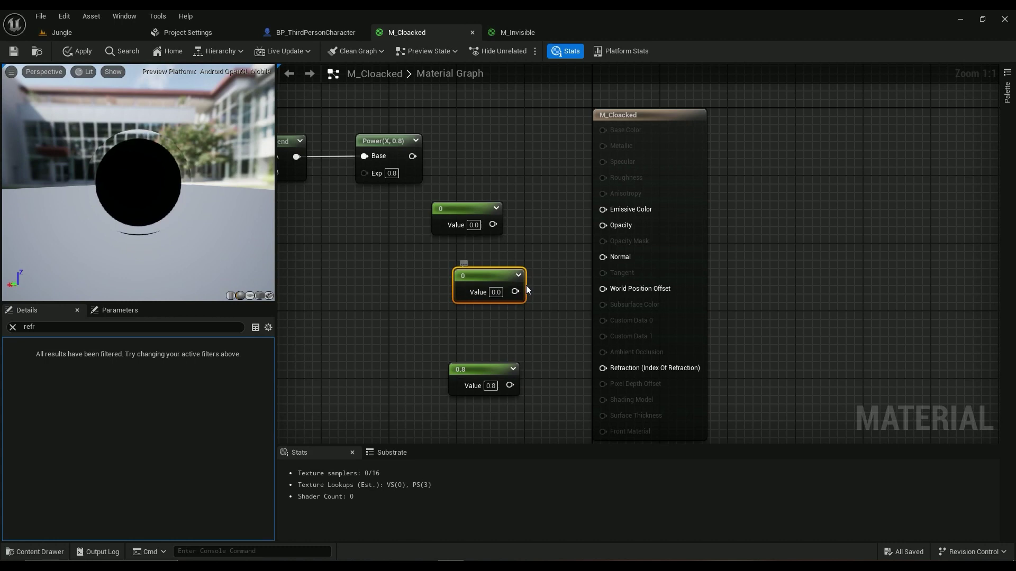
key(Delete)
click(496, 226)
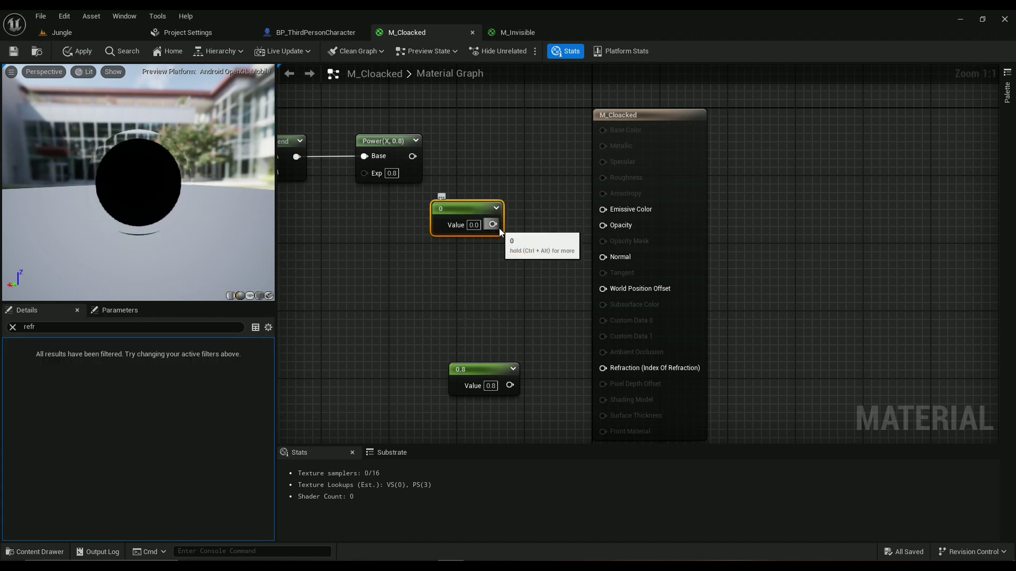
drag(493, 227, 603, 226)
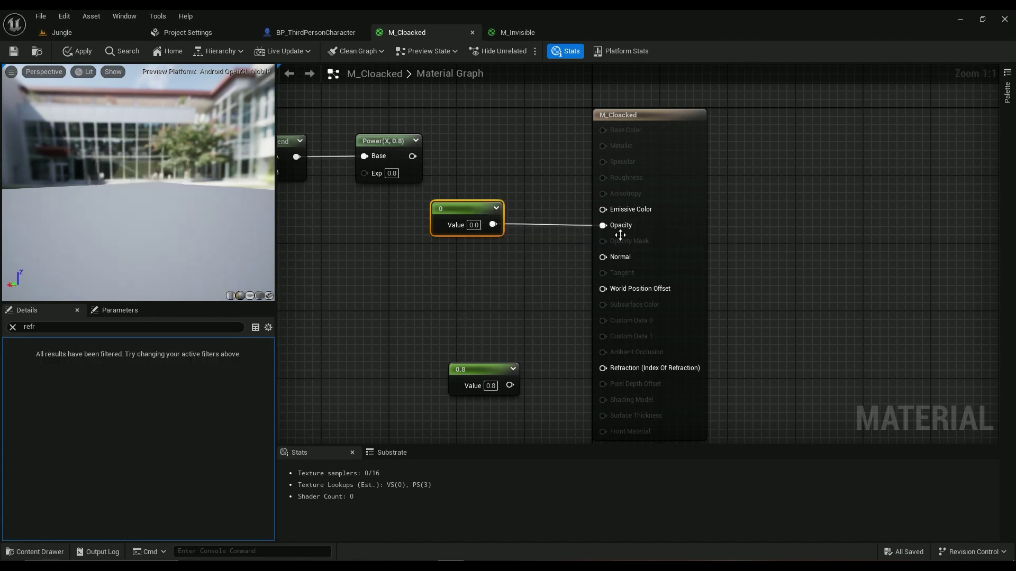
Reset the output node's Refraction Method, then set it back to Index Of Refraction
drag(193, 193, 106, 199)
click(65, 328)
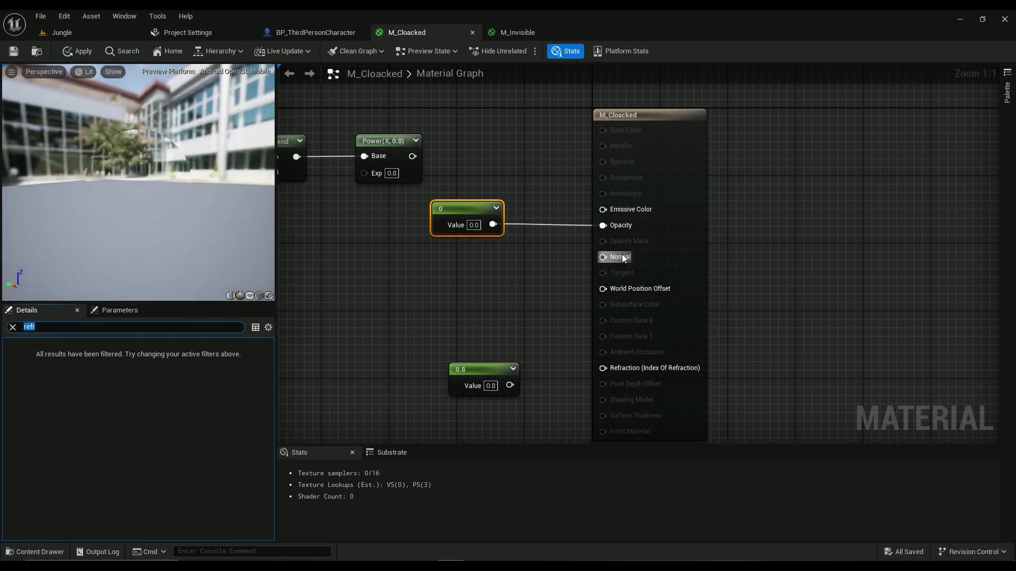
click(688, 235)
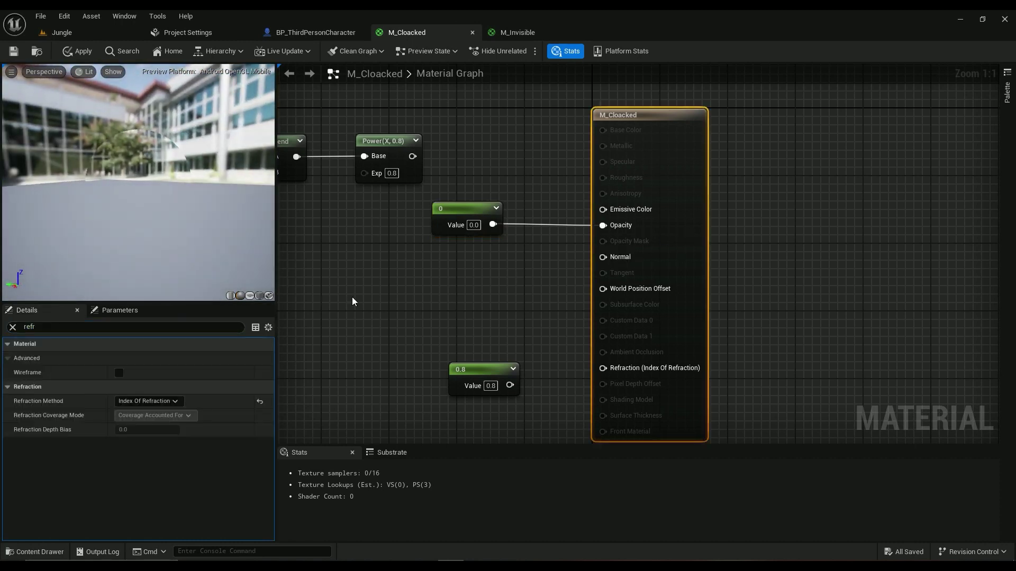
click(261, 403)
click(141, 401)
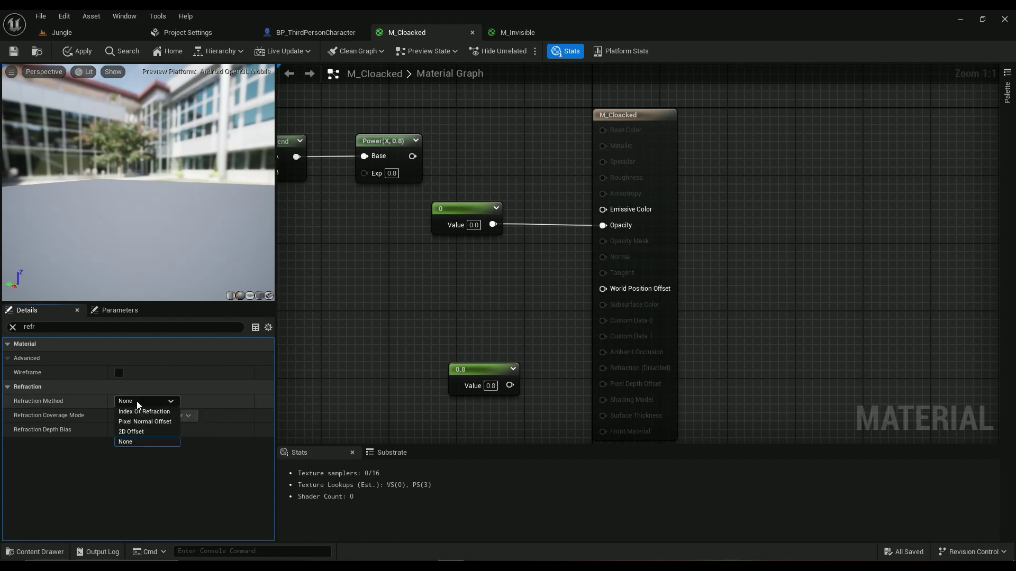
click(138, 411)
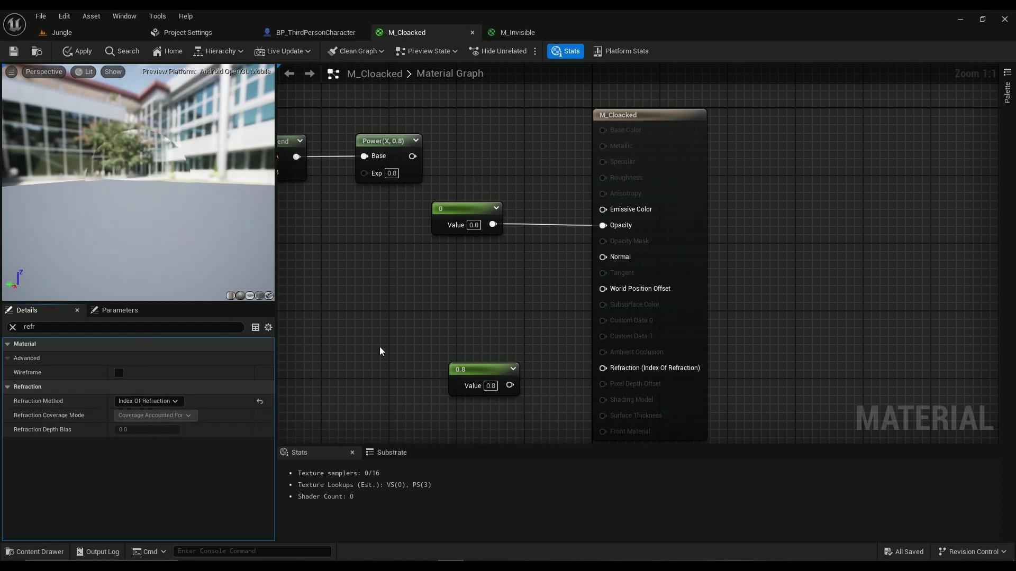
Add a 0.8 Constant, wire it into Refraction, tidy the nodes, and apply the material
right_drag(379, 351, 452, 302)
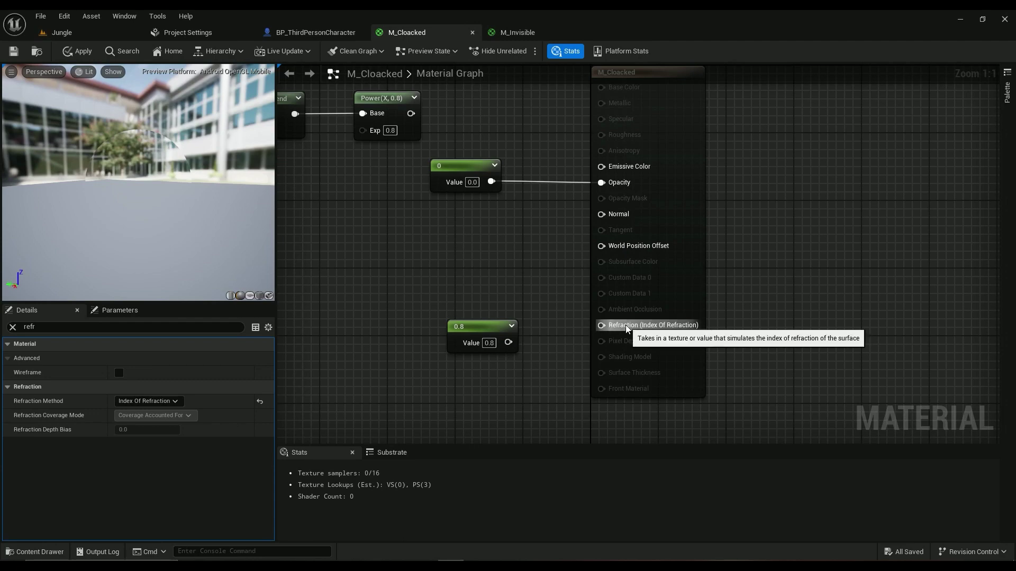
right_drag(504, 297, 544, 309)
click(496, 294)
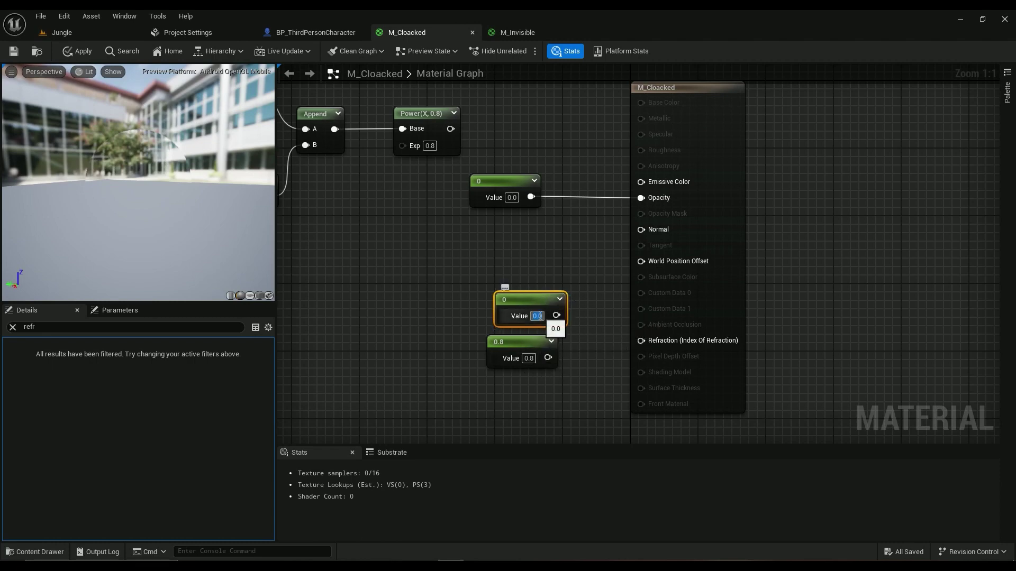
text(.8)
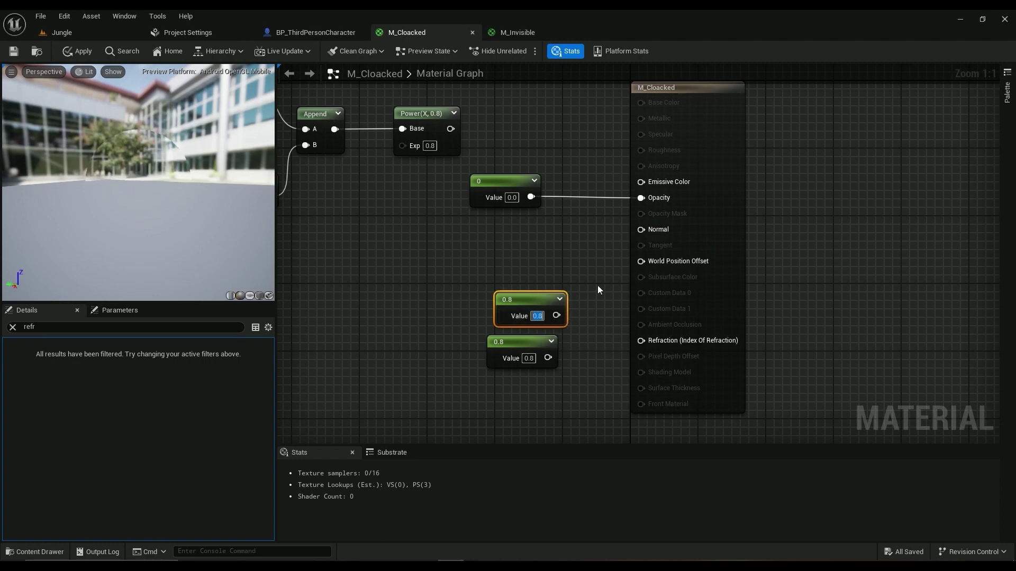
key(Return)
drag(646, 344, 646, 342)
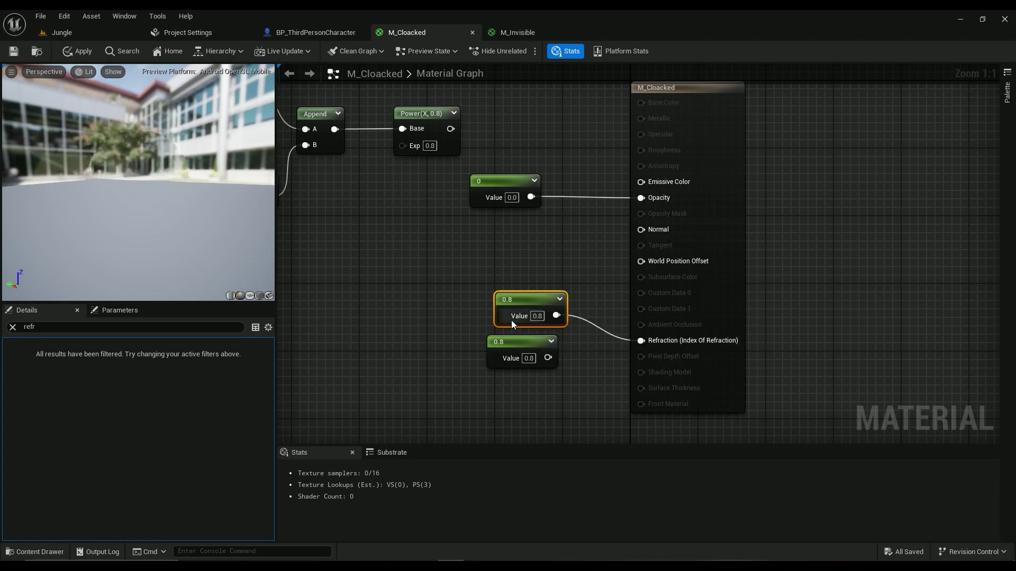
drag(517, 347, 372, 346)
drag(533, 303, 526, 328)
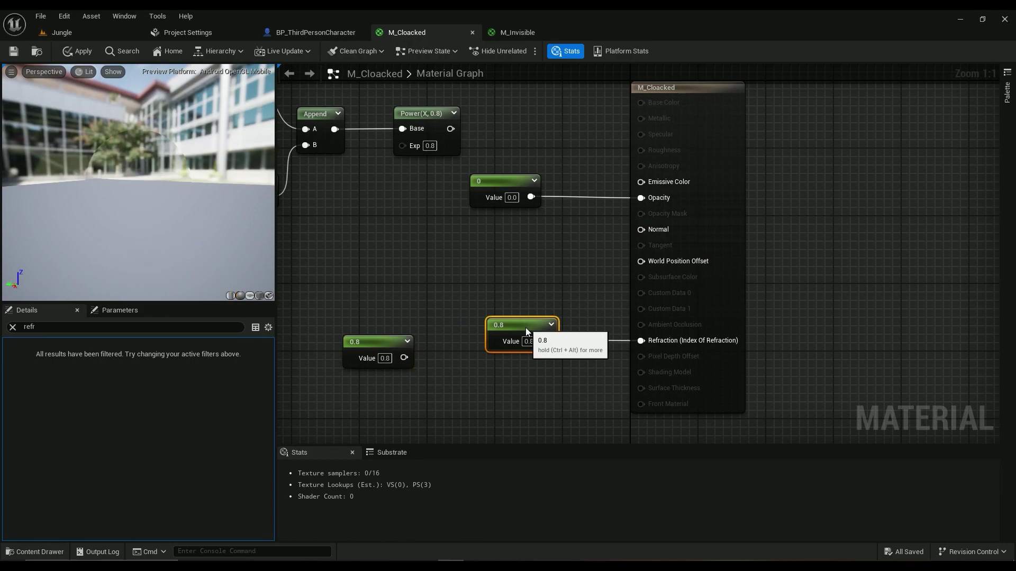
click(88, 53)
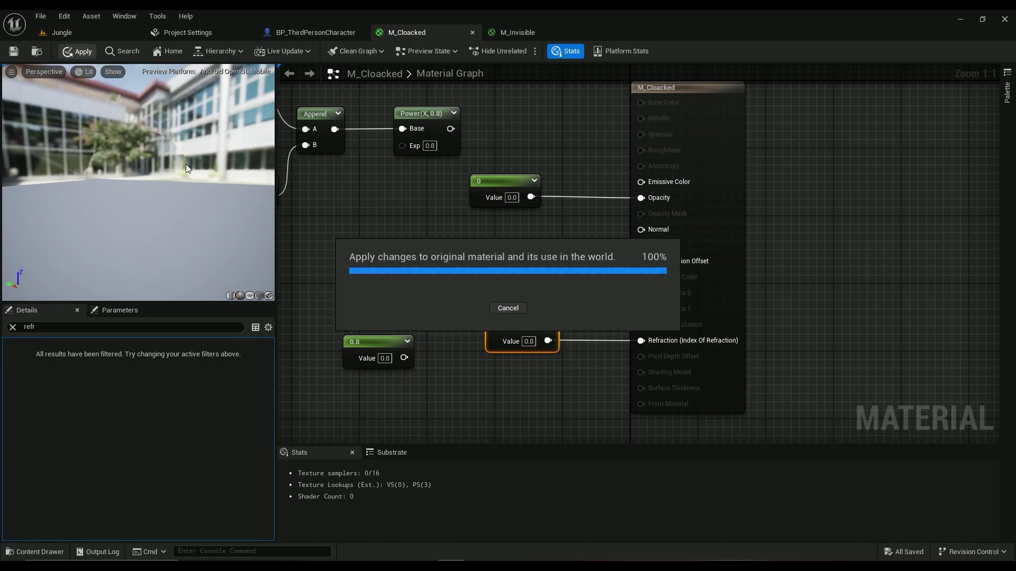
Play the Jungle level and turn the camera toward the moonlit skyline to view the cloaked character
click(71, 35)
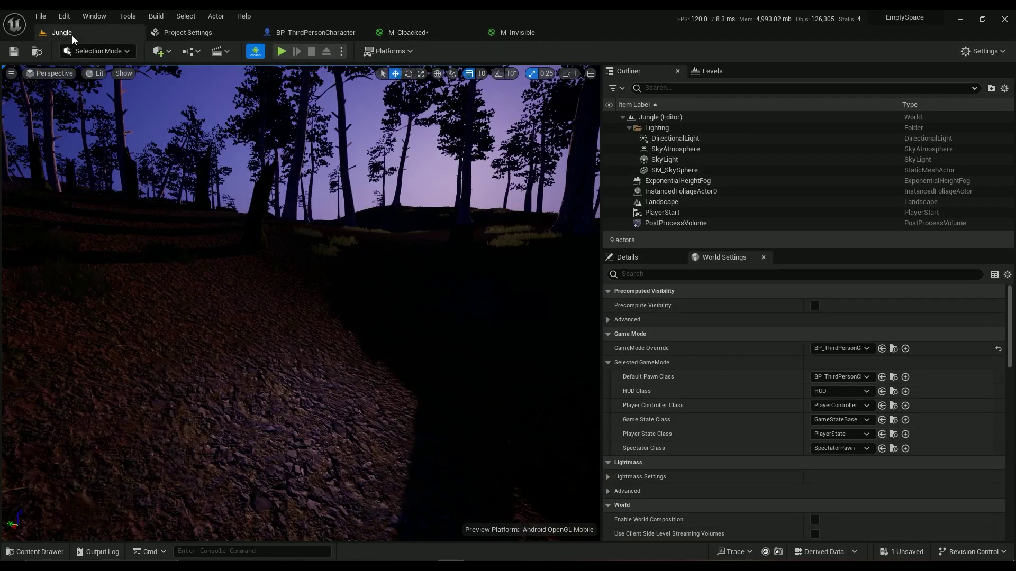
click(282, 51)
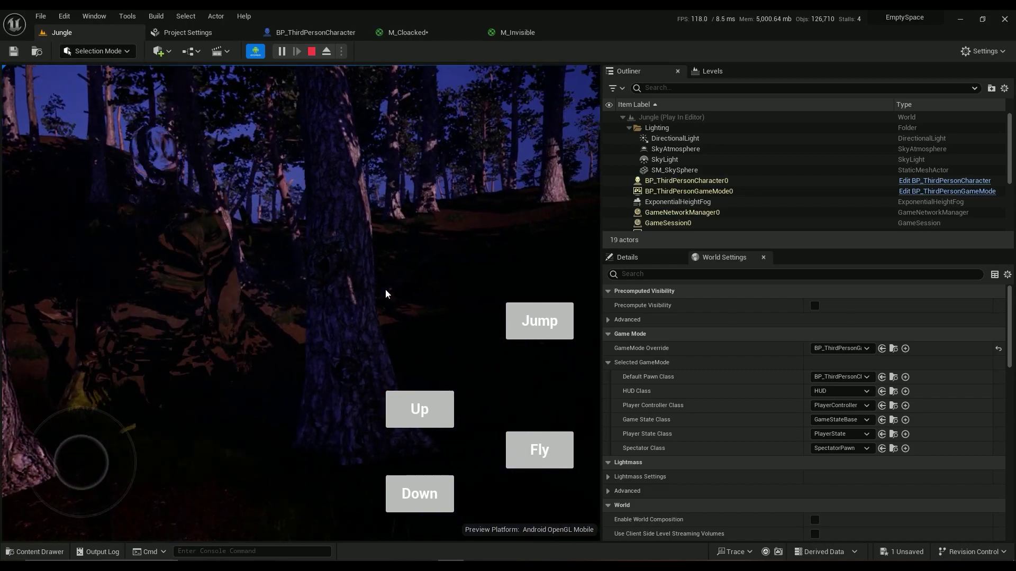
drag(385, 294, 165, 340)
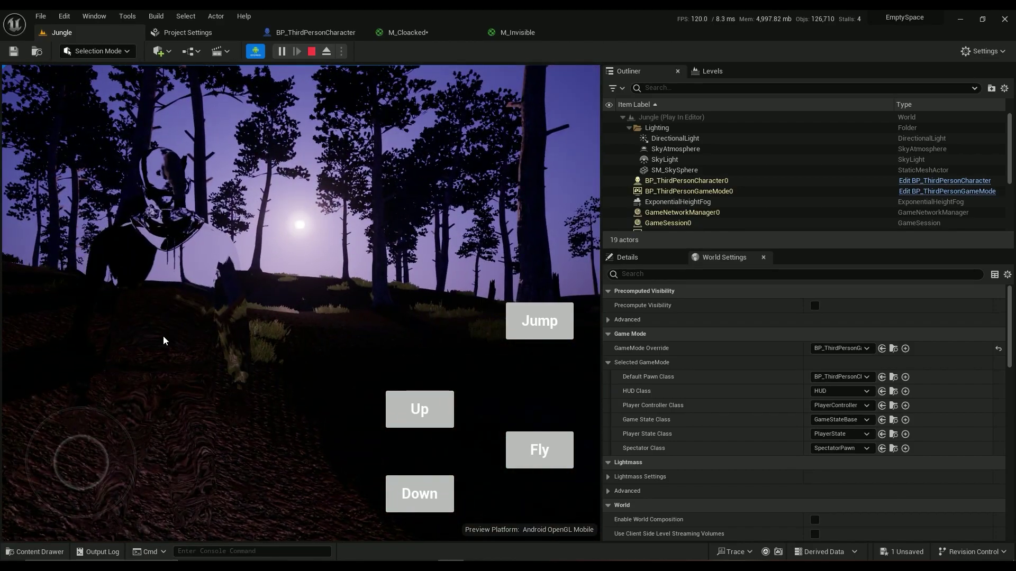
drag(317, 344, 339, 337)
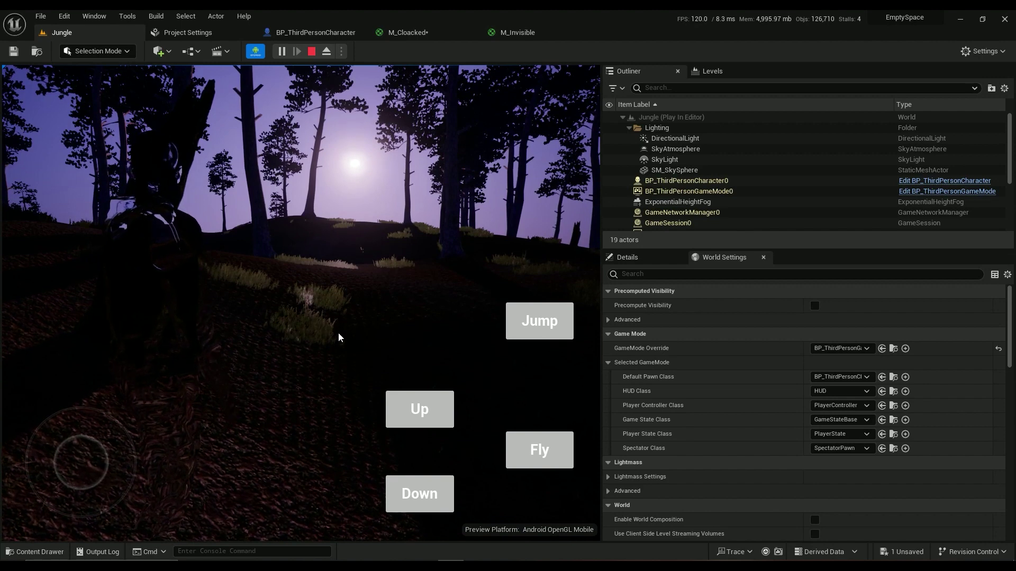
End play, return to M_Cloacked's graph, and delete the unconnected 0.8 node
key(Escape)
click(408, 32)
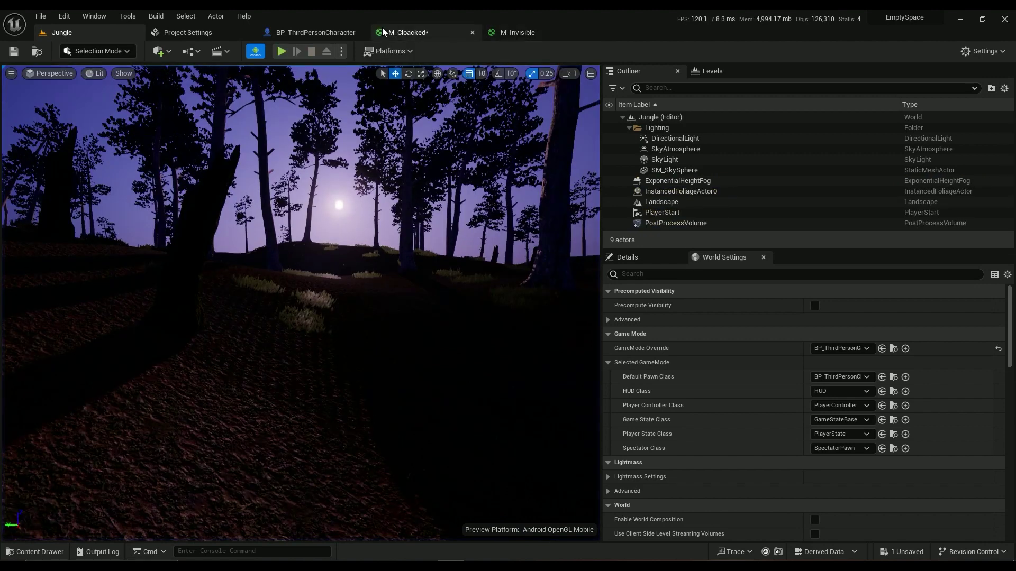
scroll(392, 242, down, 2)
click(375, 347)
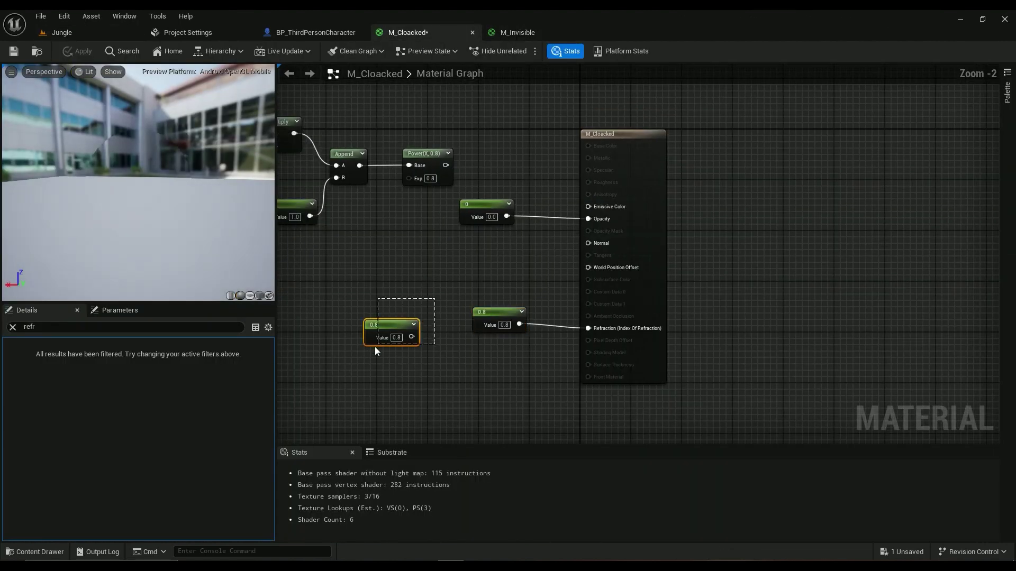
key(Delete)
scroll(378, 294, down, 3)
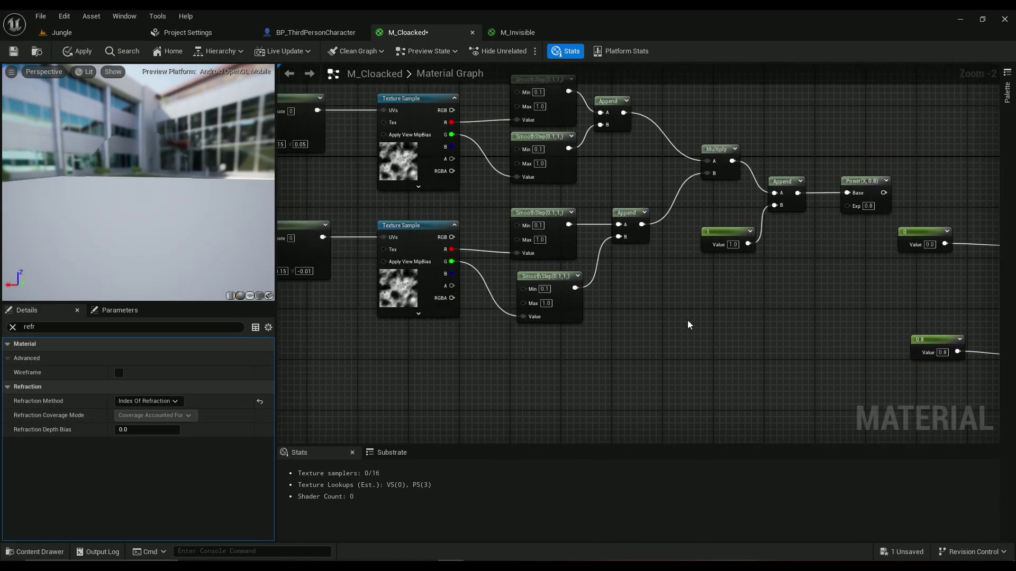
drag(783, 180, 412, 358)
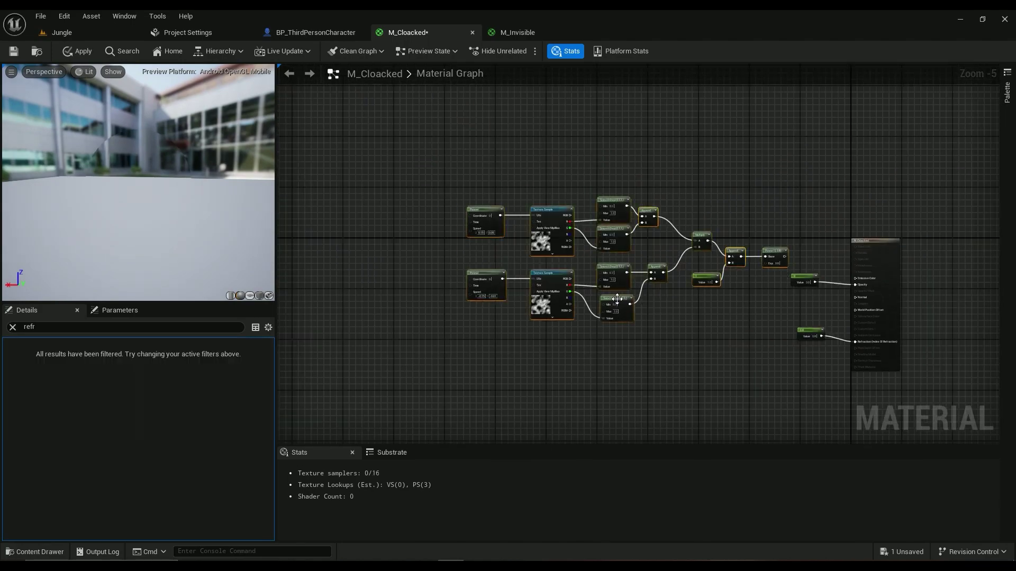
right_drag(621, 303, 538, 277)
scroll(439, 290, up, 2)
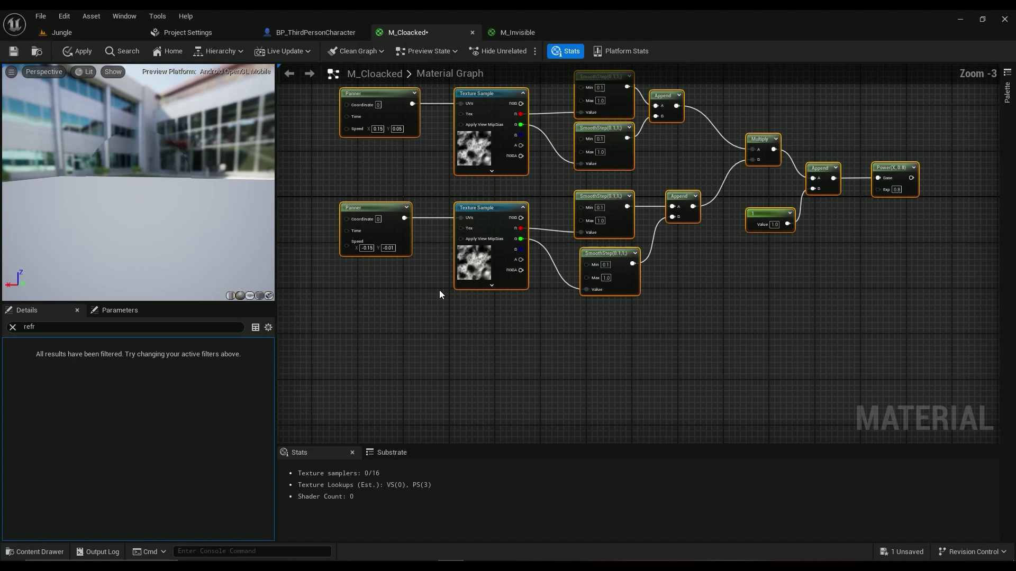
click(576, 358)
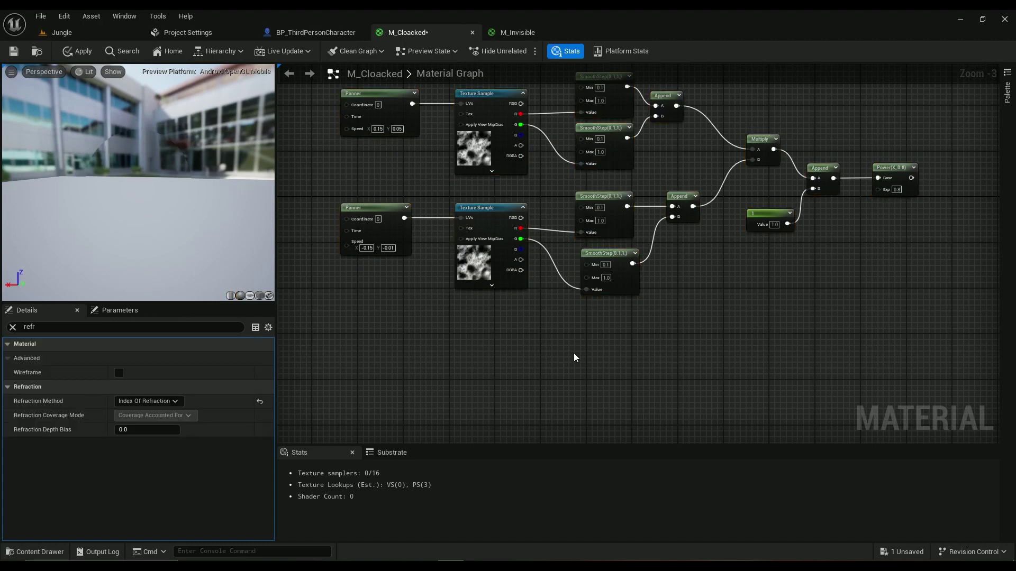
Add a new Texture Sample node to the graph
right_click(564, 360)
text(noi)
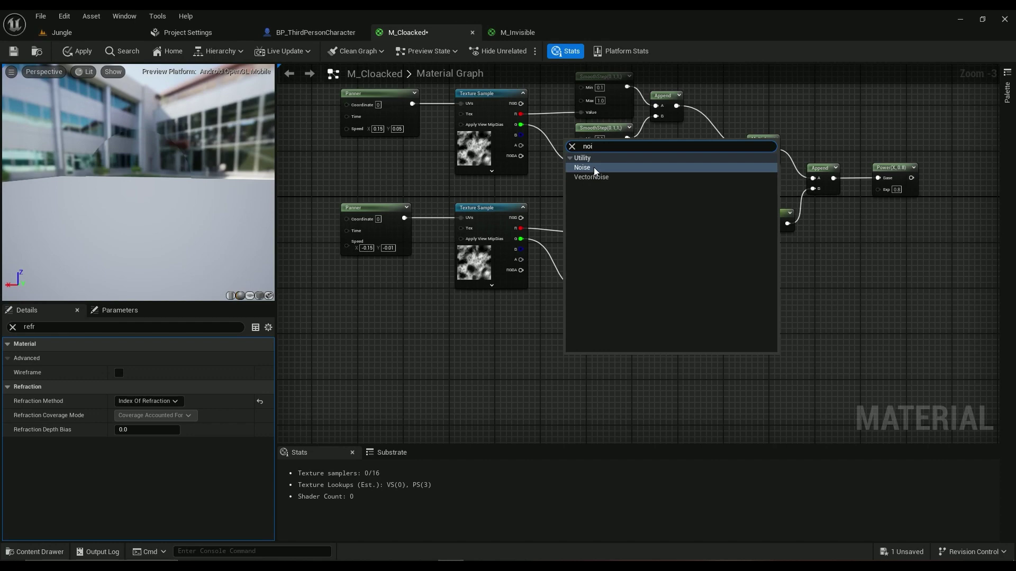
click(463, 318)
right_click(478, 347)
text(texture)
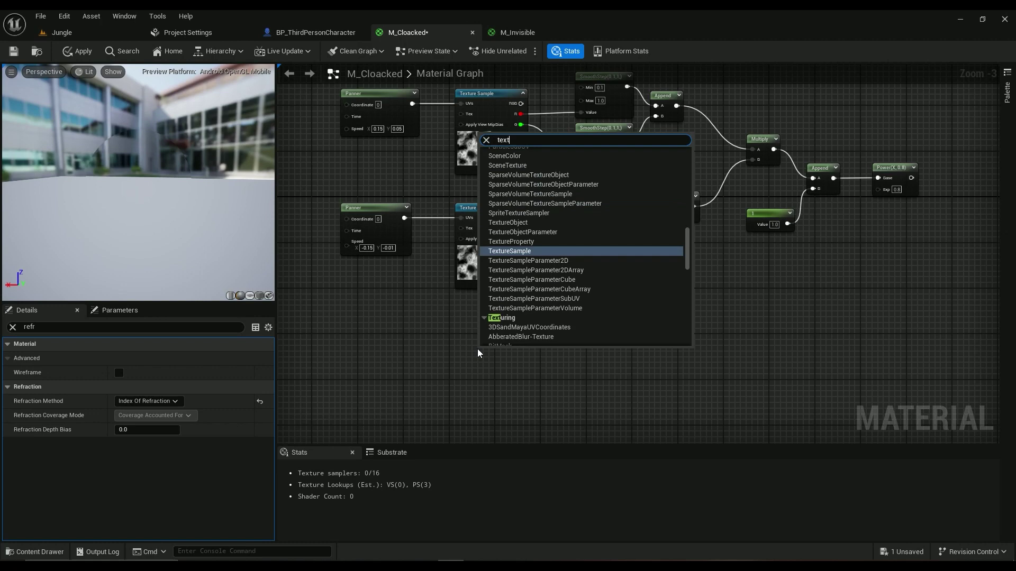
click(519, 223)
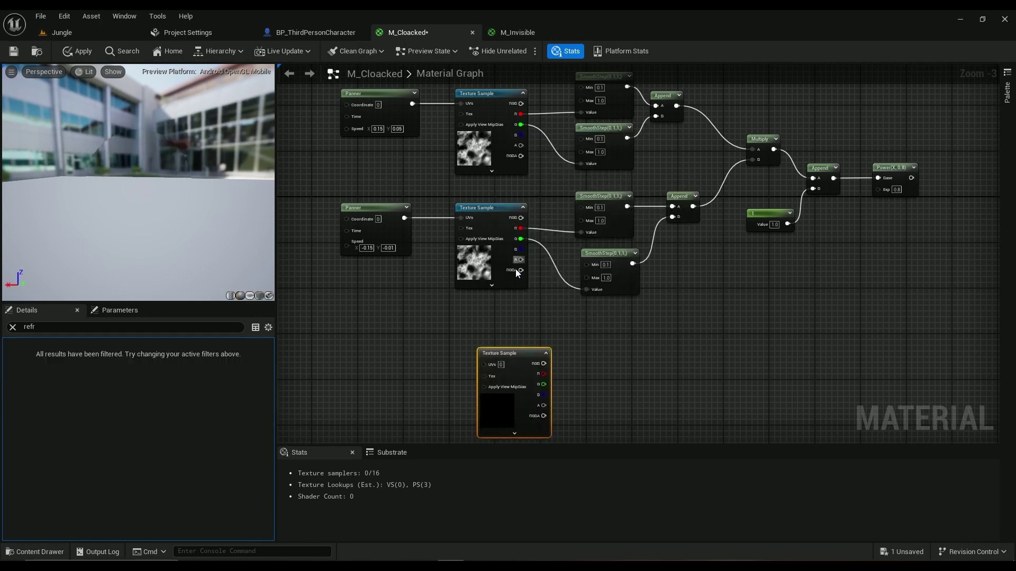
Set the new node's Texture to T_Noise01 by searching 'noise' in the asset picker
click(11, 328)
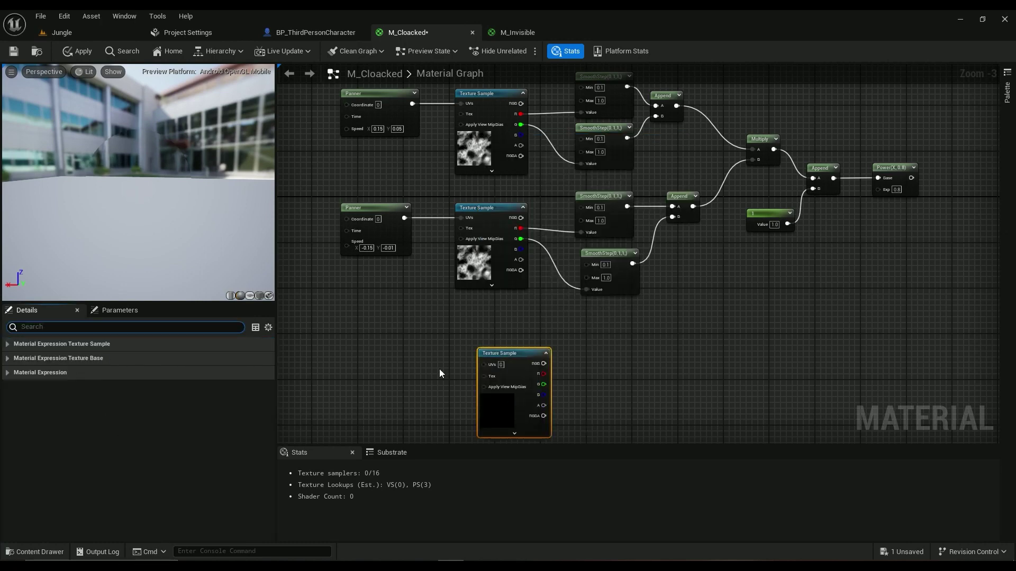
click(169, 446)
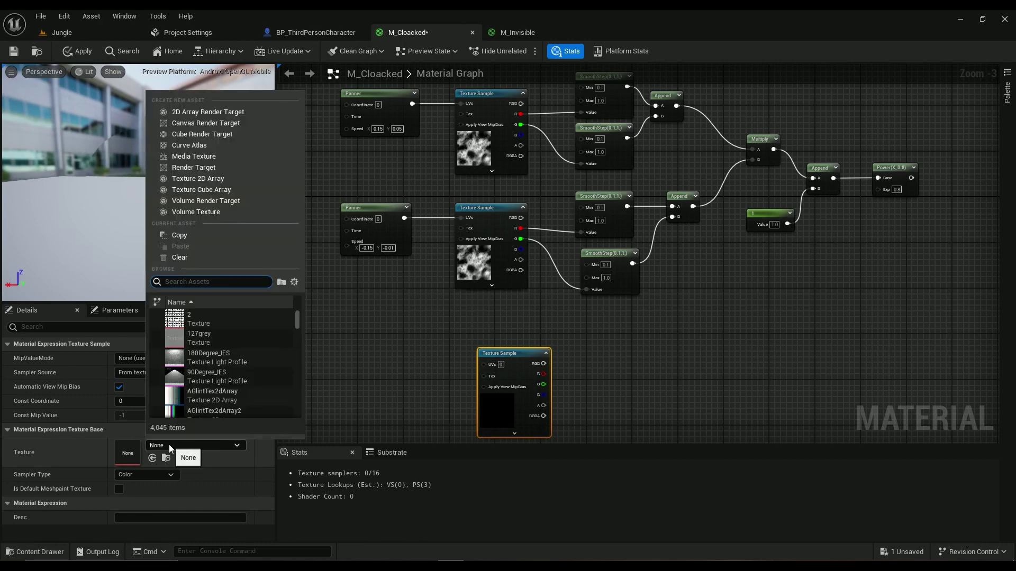
text(noise)
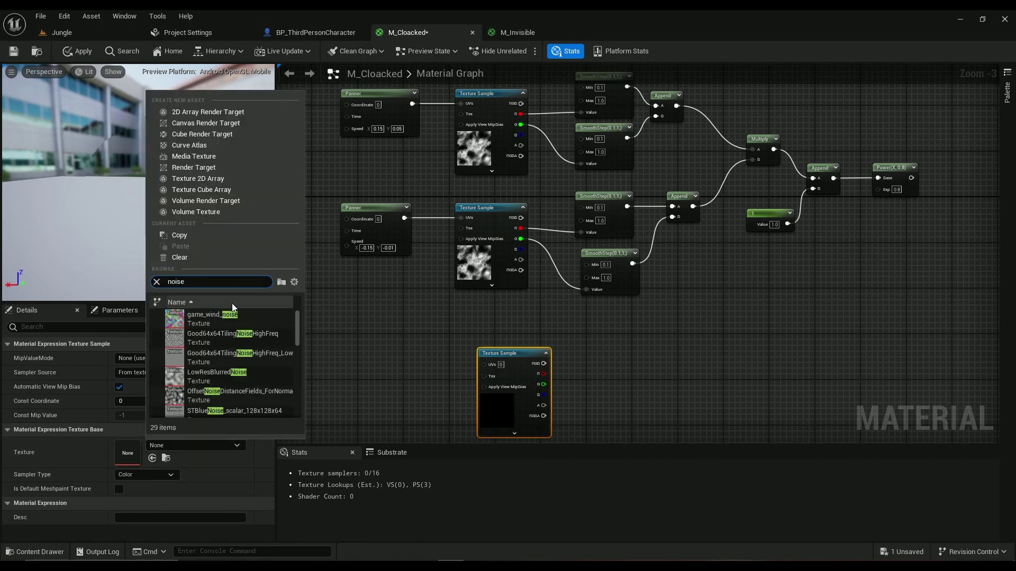
scroll(216, 365, down, 5)
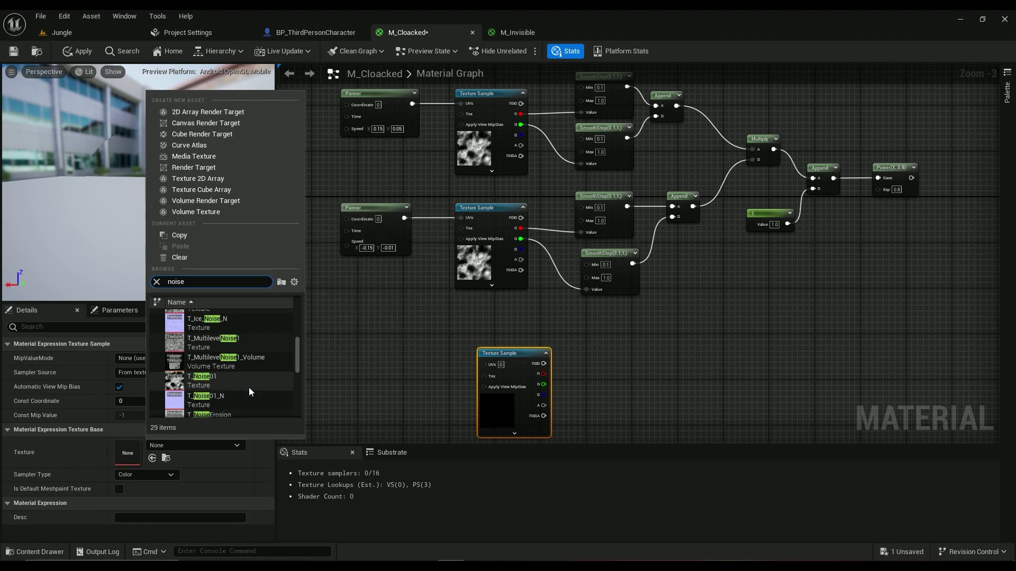
click(202, 381)
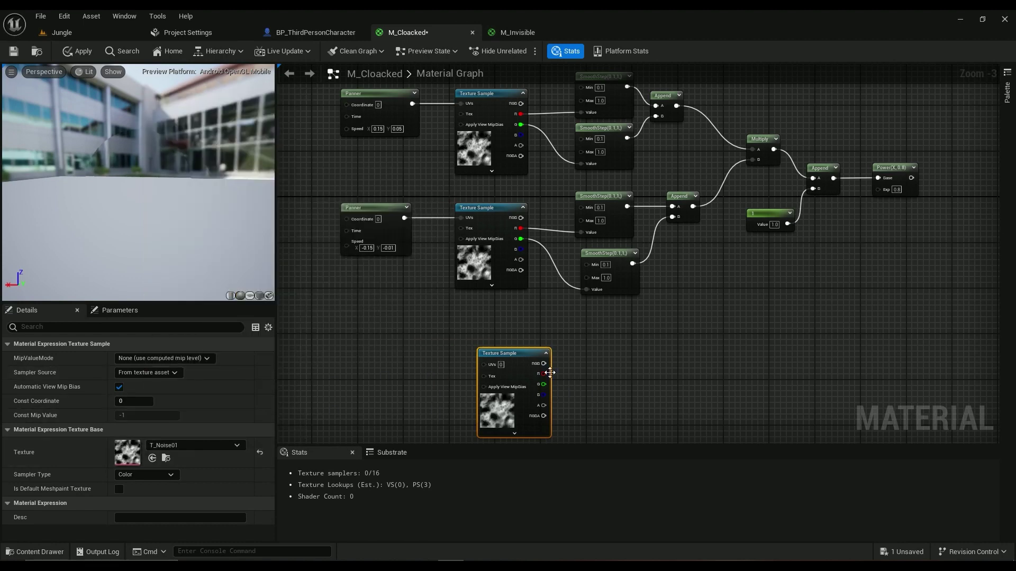
scroll(497, 340, down, 3)
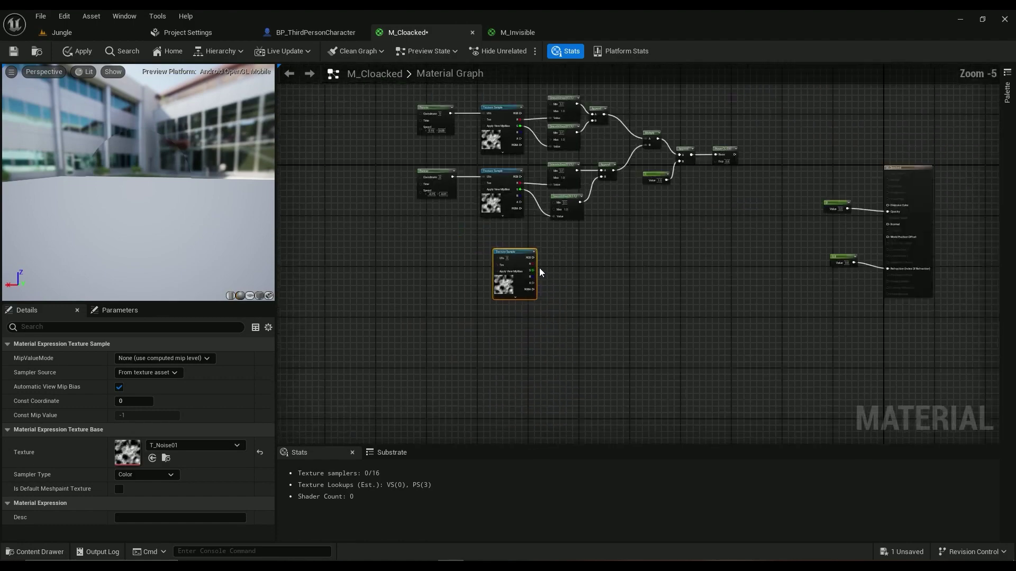
Start Previewing the final Append node on a plane preview and orbit it to face the camera
scroll(535, 309, up, 4)
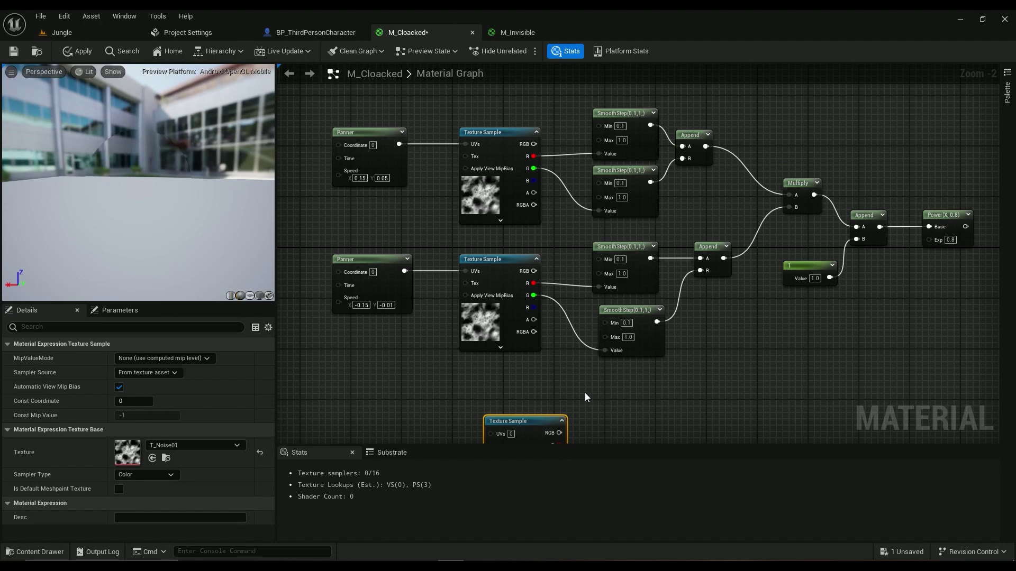
right_drag(511, 336, 506, 301)
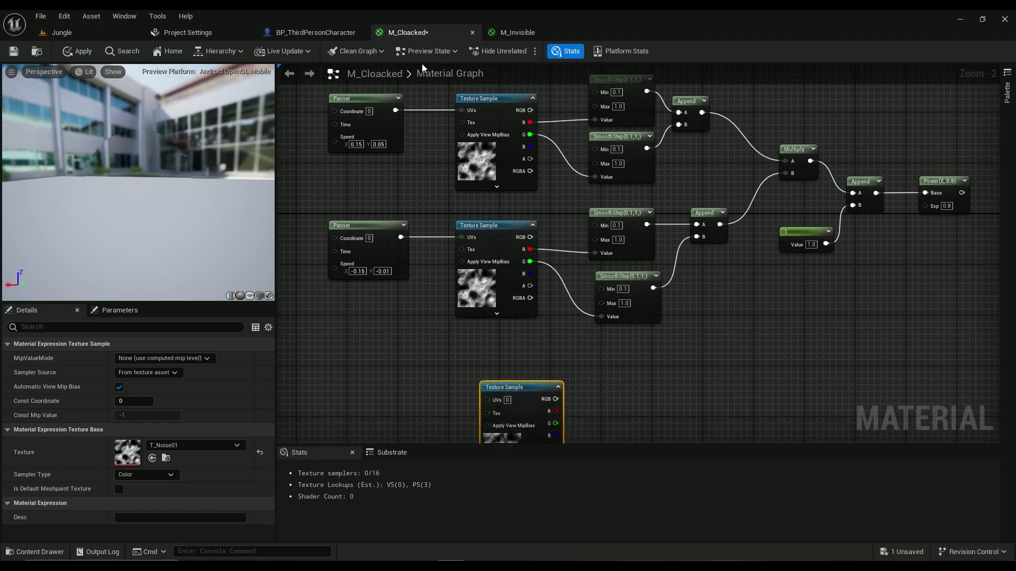
right_drag(768, 260, 480, 276)
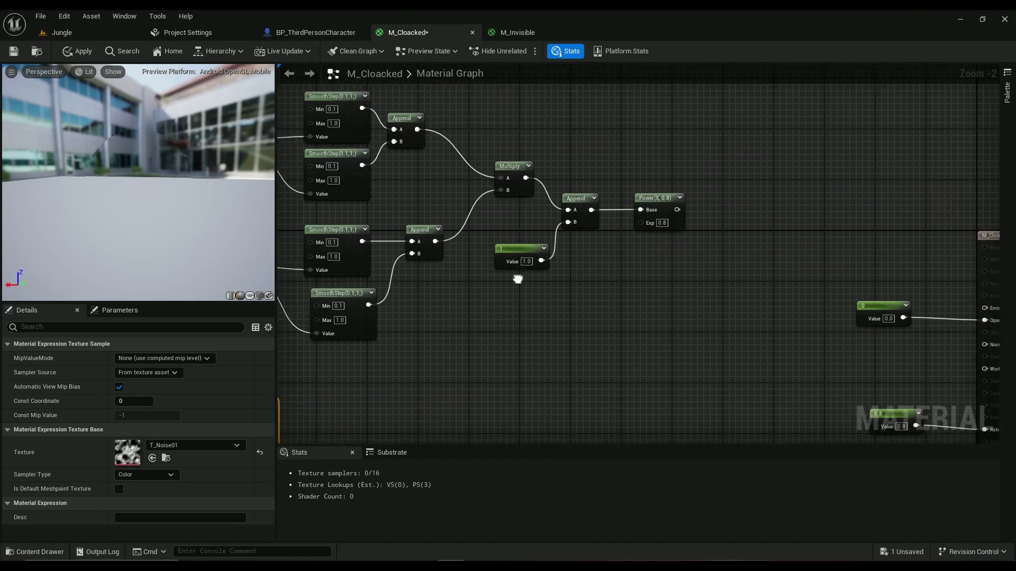
right_click(573, 198)
click(603, 217)
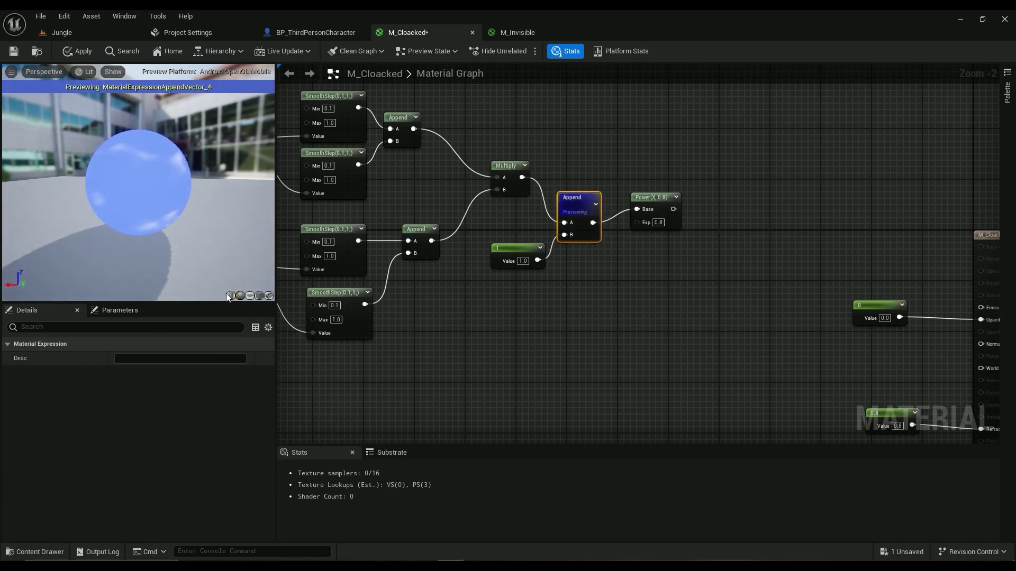
click(252, 295)
drag(171, 227, 132, 169)
right_drag(296, 219, 699, 214)
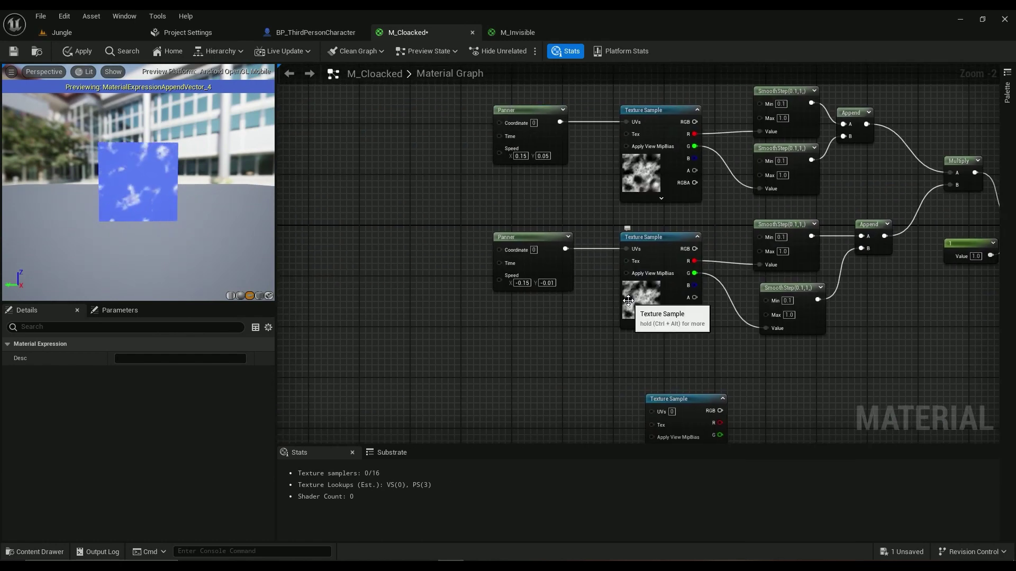
right_drag(740, 341, 408, 357)
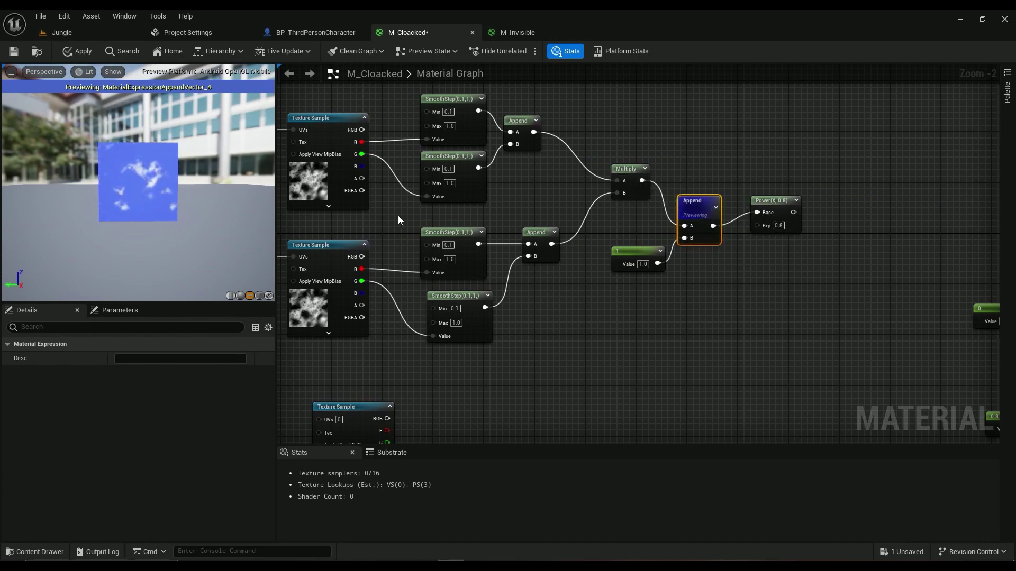
right_drag(398, 215, 811, 211)
right_drag(728, 410, 635, 306)
Add a Panner wired into the new texture's UVs and preview that texture sample
right_click(571, 331)
text(panner)
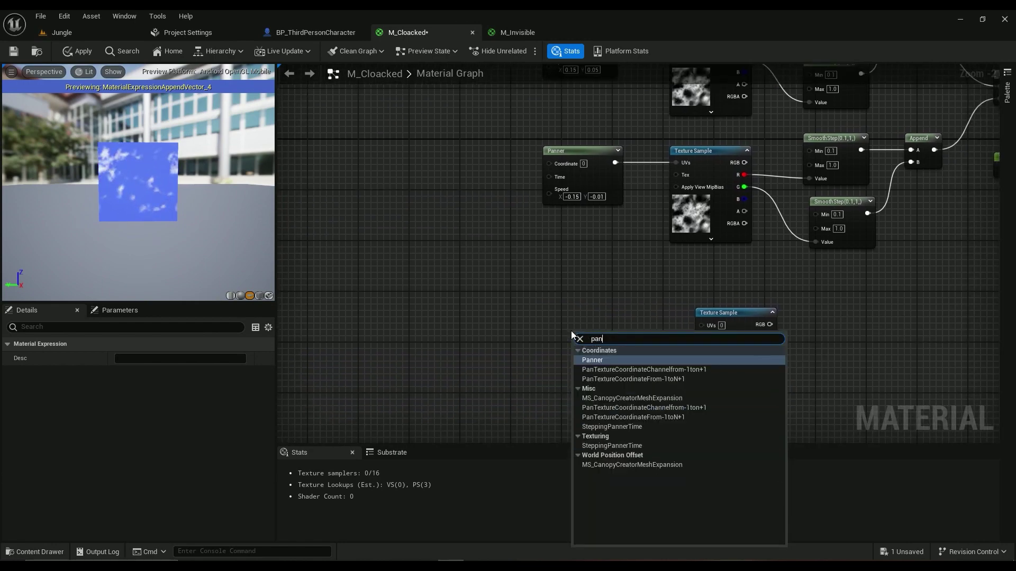
click(592, 358)
drag(647, 347, 701, 325)
right_click(739, 313)
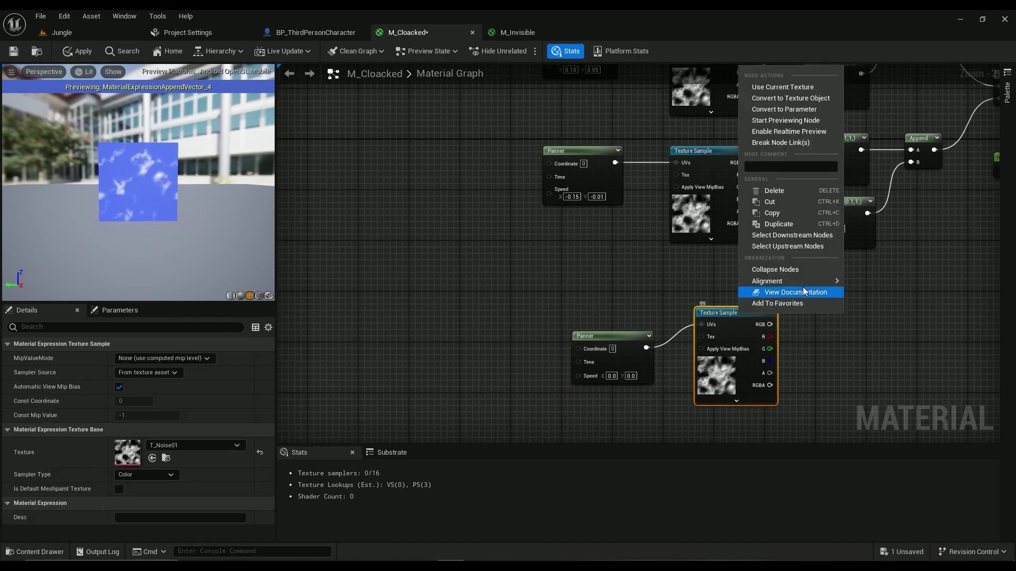
click(785, 121)
drag(635, 342, 624, 333)
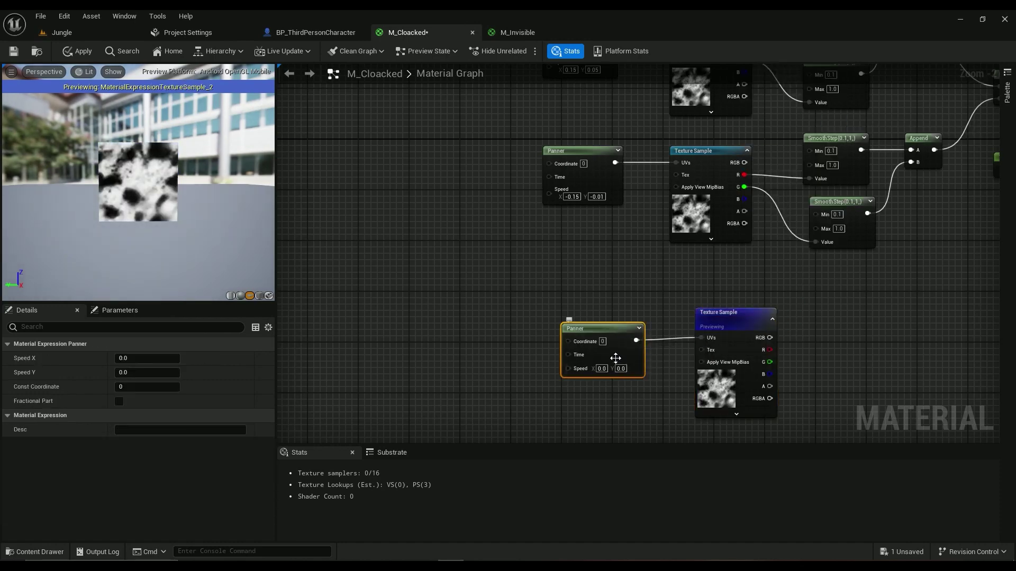
Set the Panner speed to X 0.1 and Y 0.02, then select the noise texture sample
text(0.1)
key(Return)
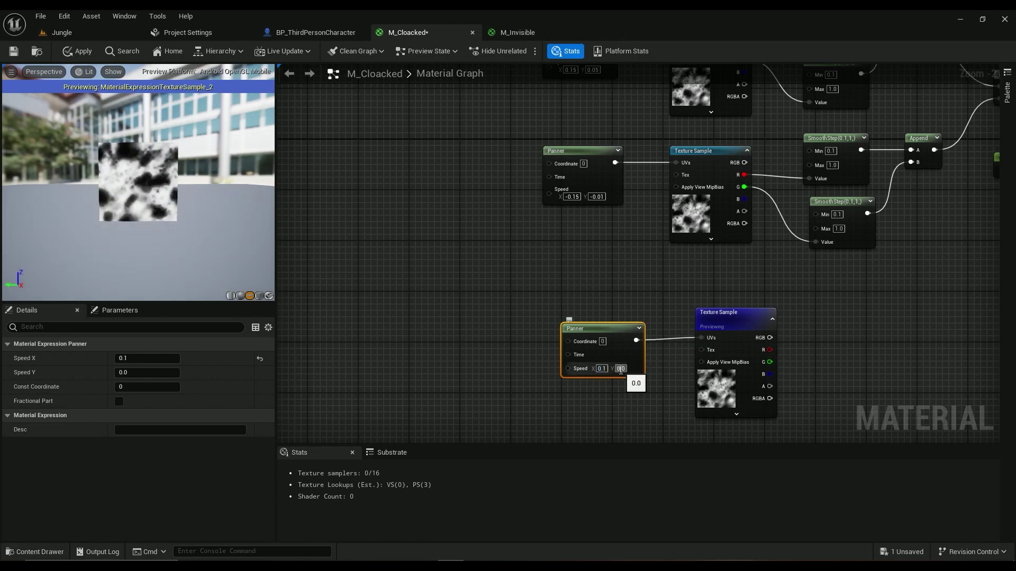
text(0.02)
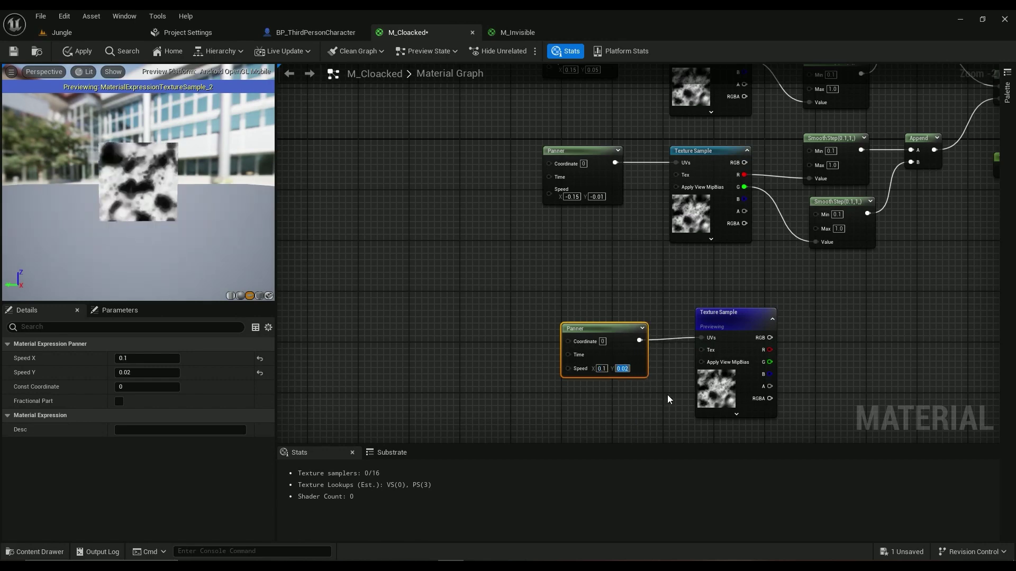
key(Return)
scroll(673, 367, down, 2)
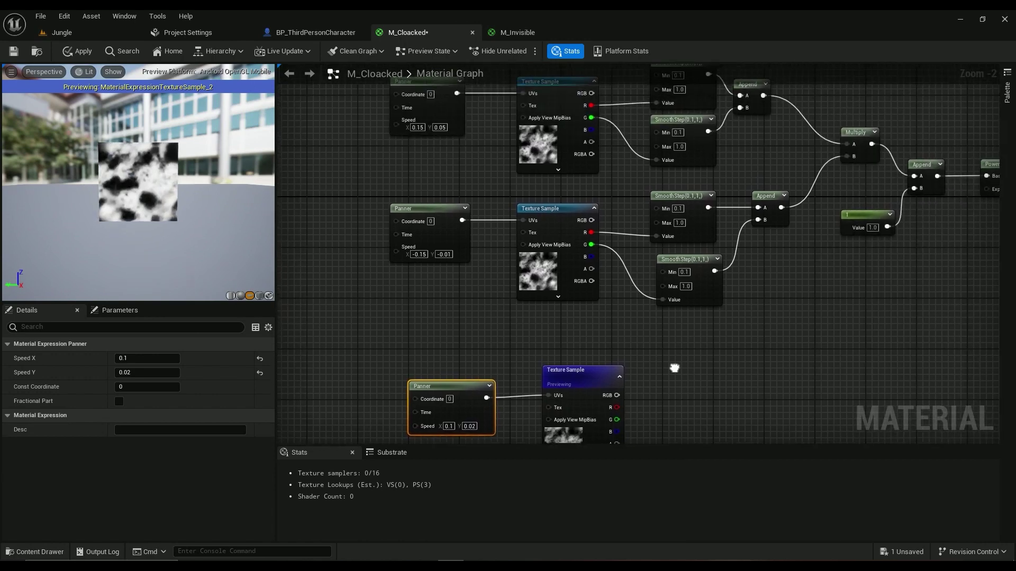
scroll(634, 381, up, 2)
right_drag(618, 393, 577, 288)
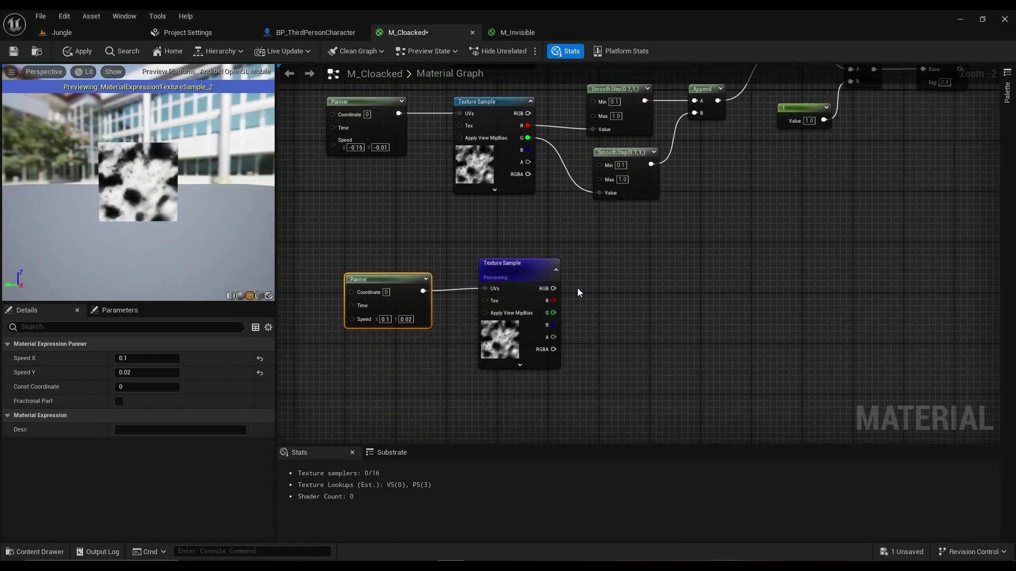
scroll(596, 284, down, 4)
scroll(771, 290, up, 4)
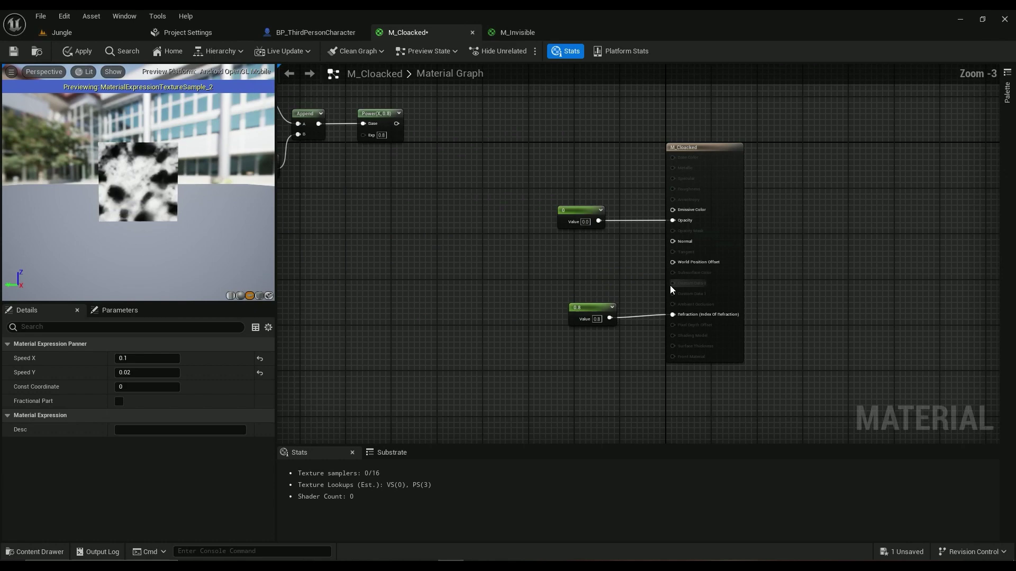
scroll(423, 338, down, 3)
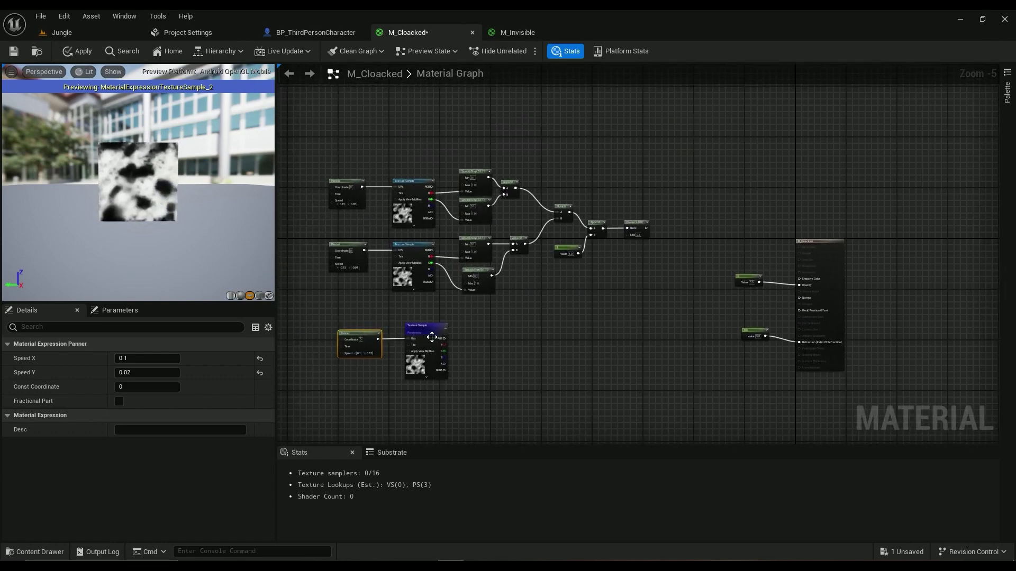
scroll(471, 336, up, 3)
right_drag(471, 335, 626, 285)
click(585, 270)
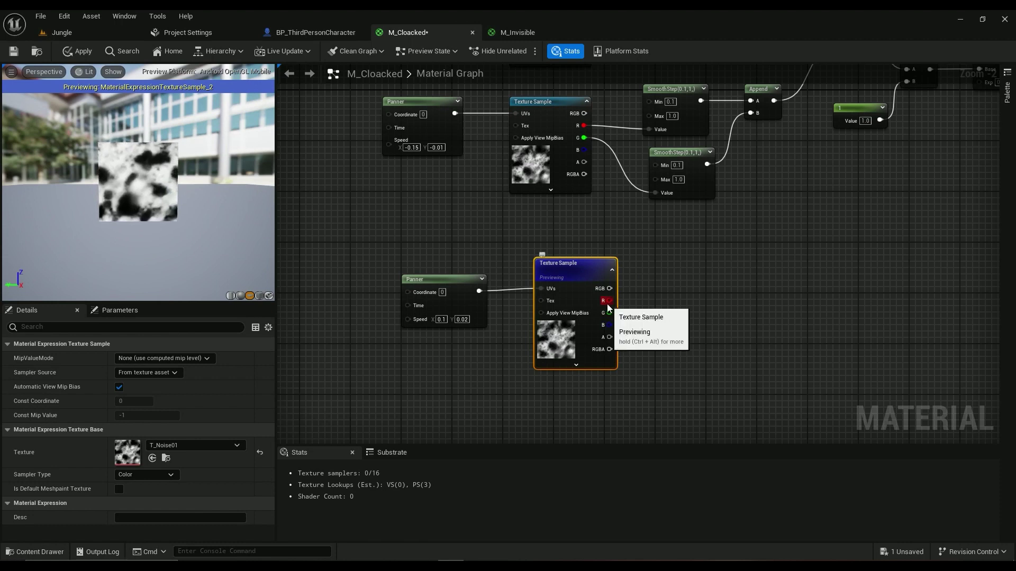
Add a SmoothStep node fed by the noise texture's R channel and preview it
drag(606, 305, 703, 288)
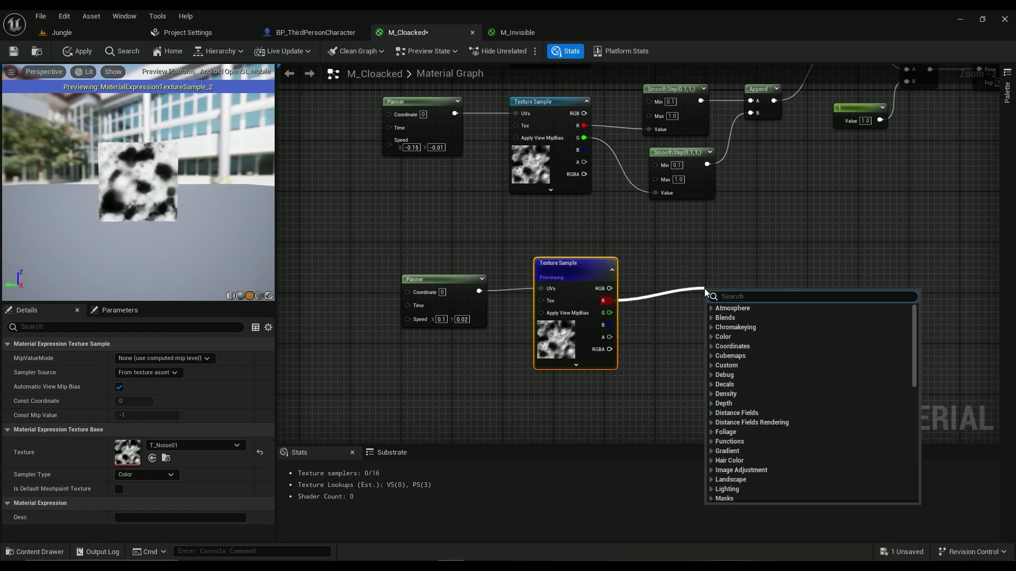
text(smoot)
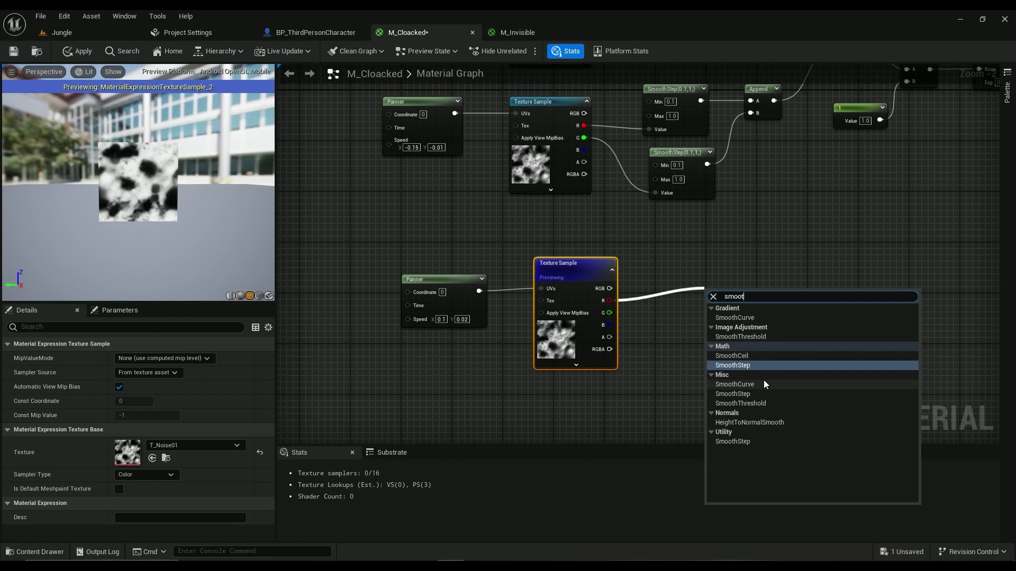
click(750, 365)
right_click(741, 299)
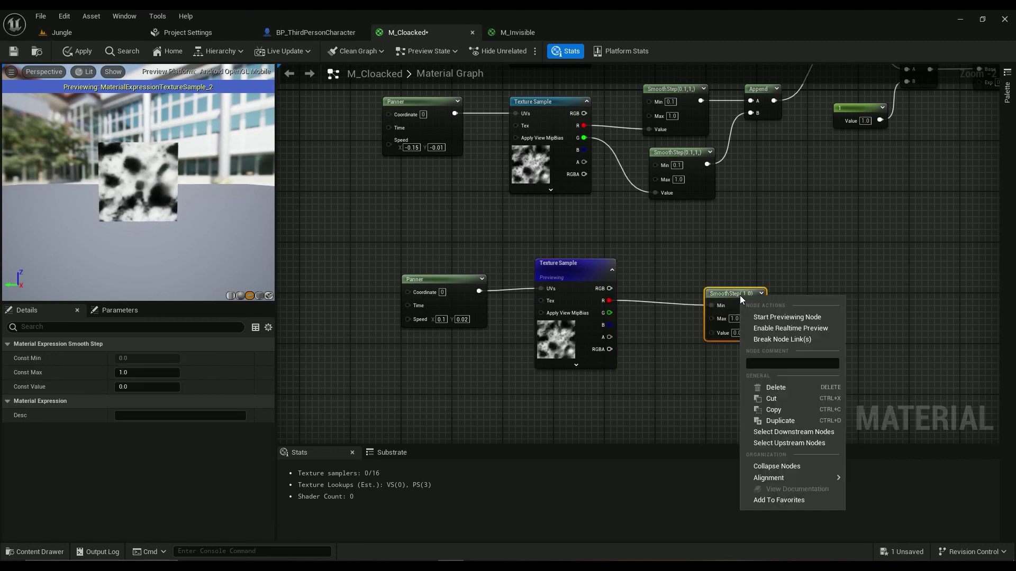
click(758, 316)
ctrl+drag(711, 320, 712, 347)
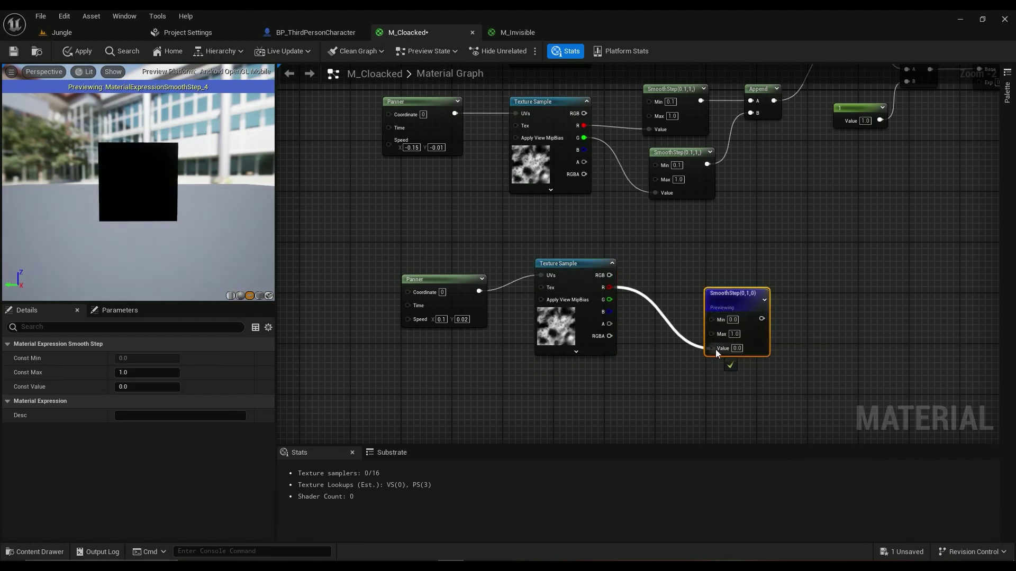
drag(744, 301, 733, 255)
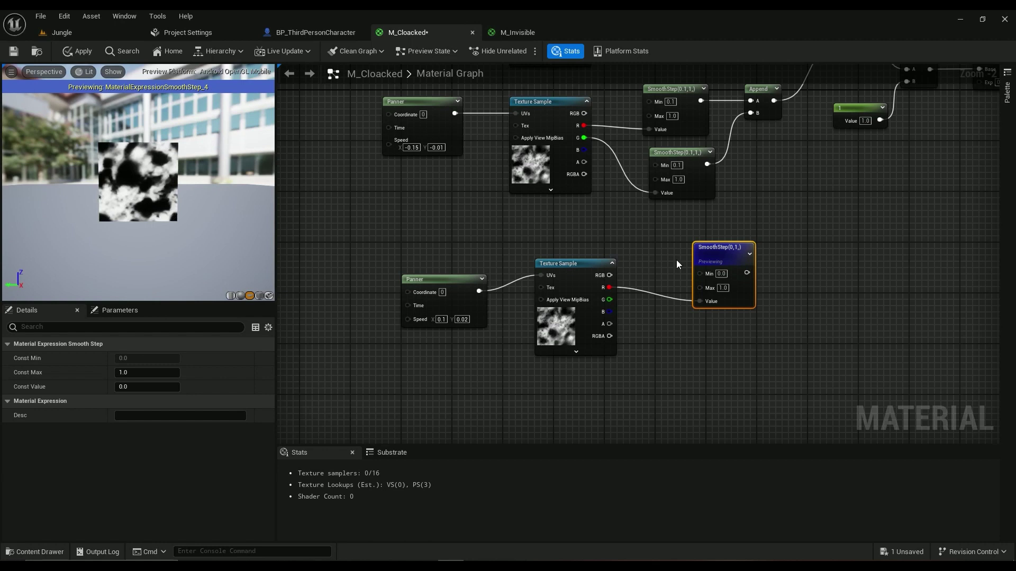
Set the SmoothStep Min to 0.1, duplicate it, and wire the G channel into the copy
click(722, 274)
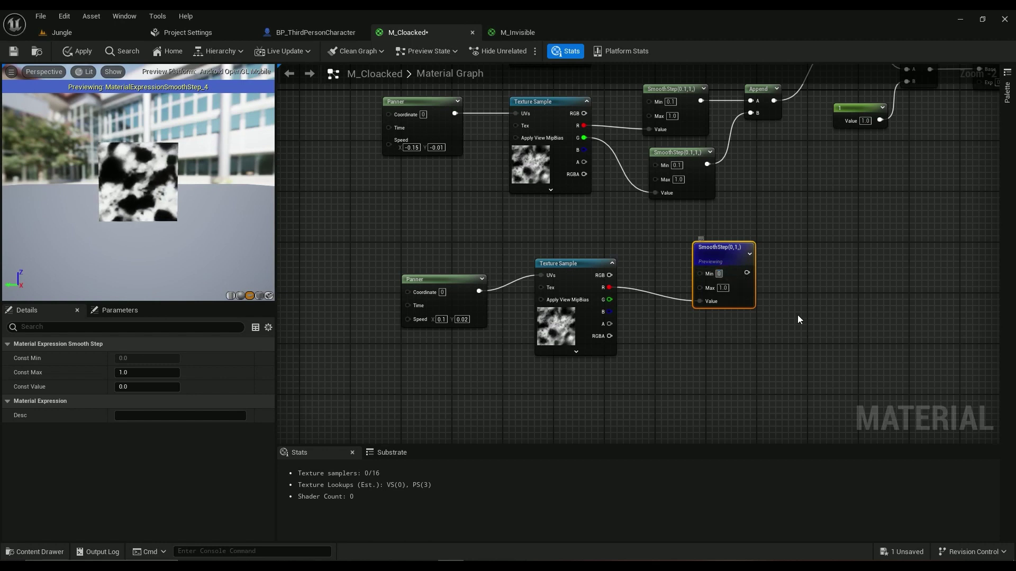
text(0.1)
key(Return)
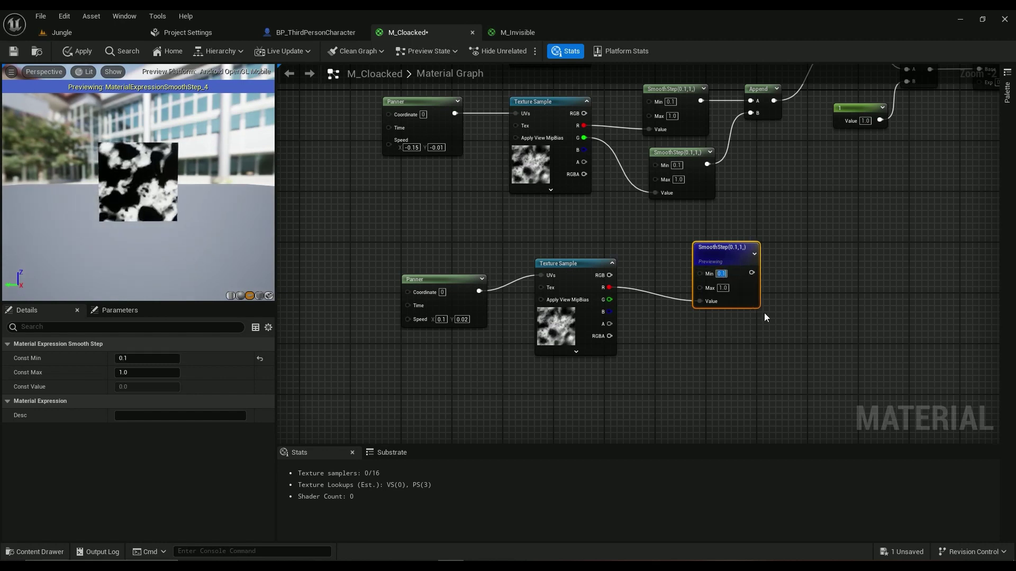
key(Return)
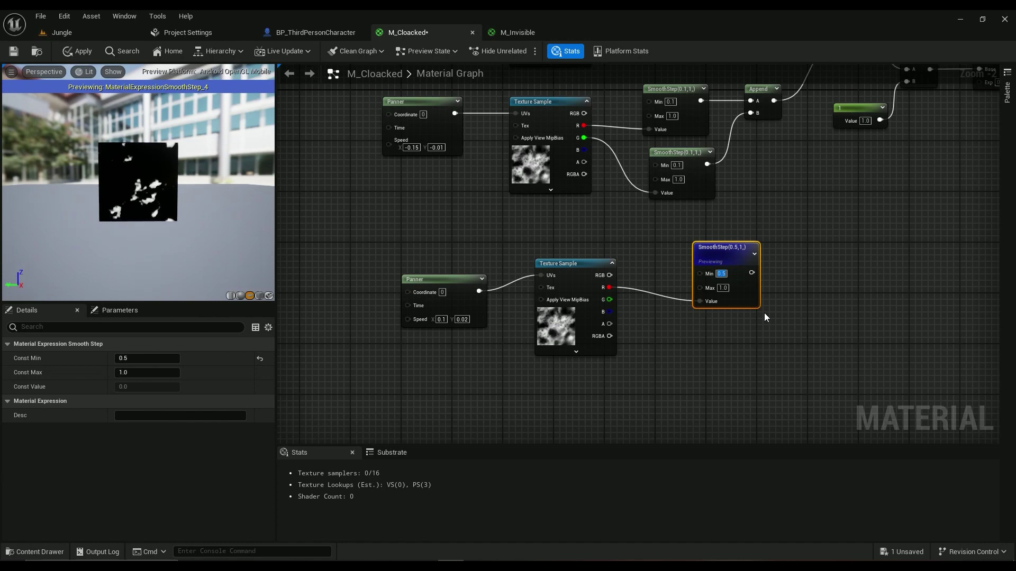
right_drag(685, 236, 658, 470)
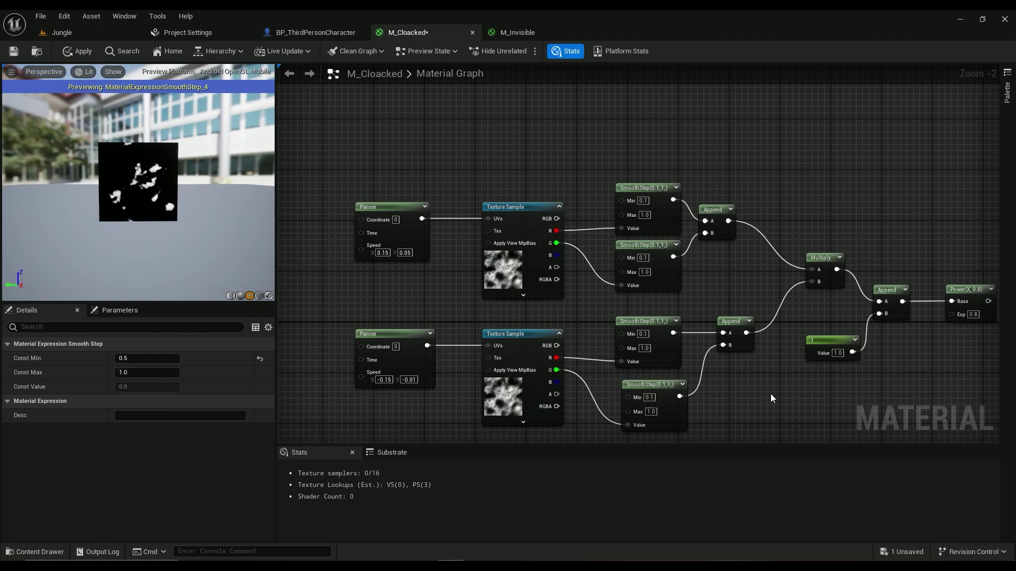
right_drag(770, 396, 689, 211)
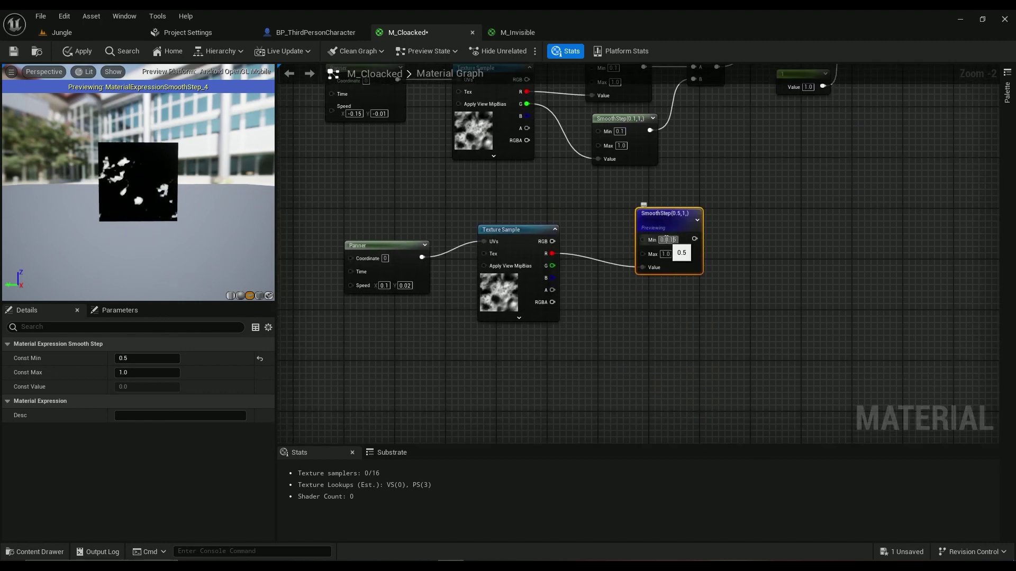
text(0.1)
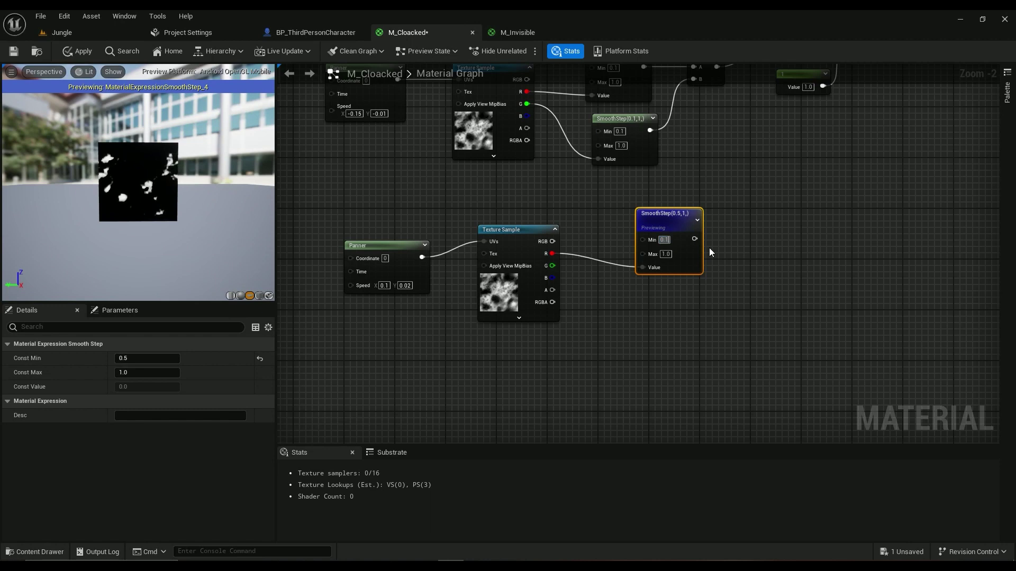
key(Return)
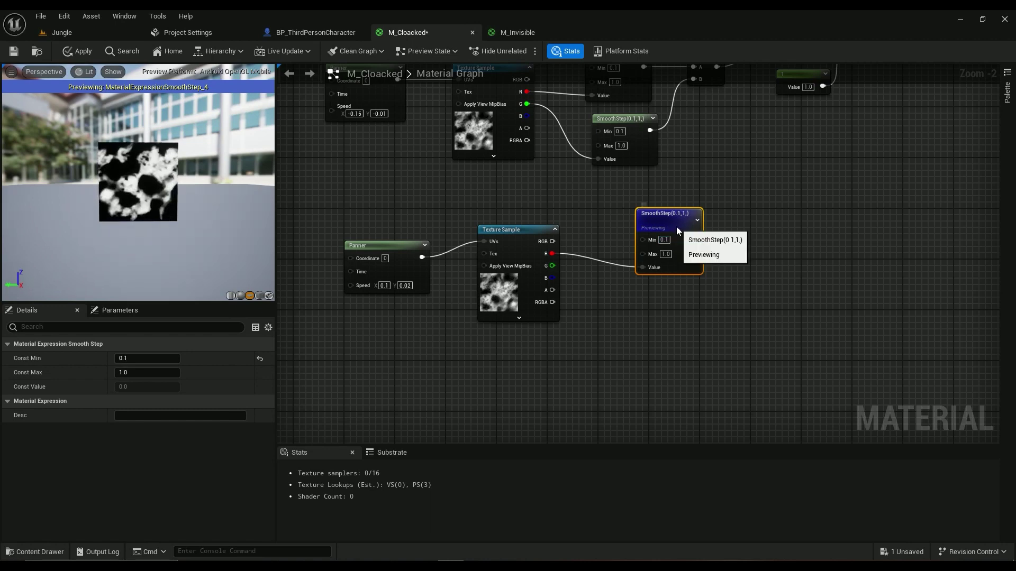
drag(676, 226, 675, 208)
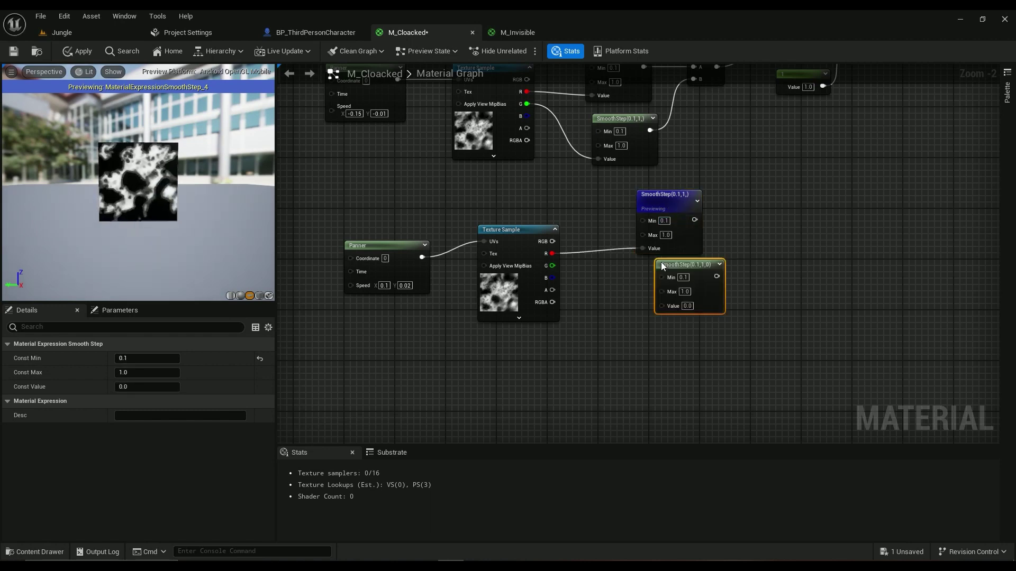
key(ctrl+d)
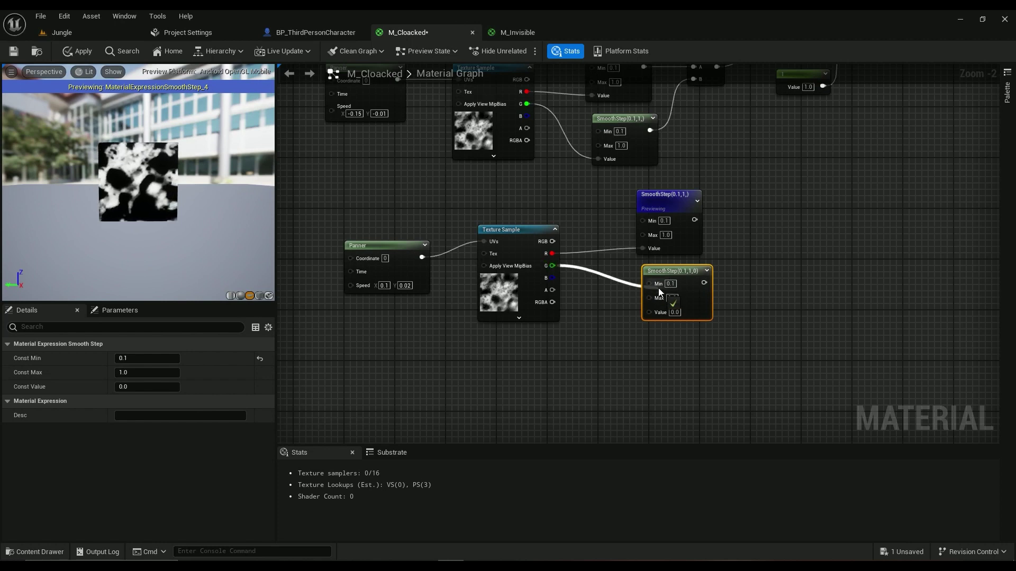
drag(652, 312, 650, 312)
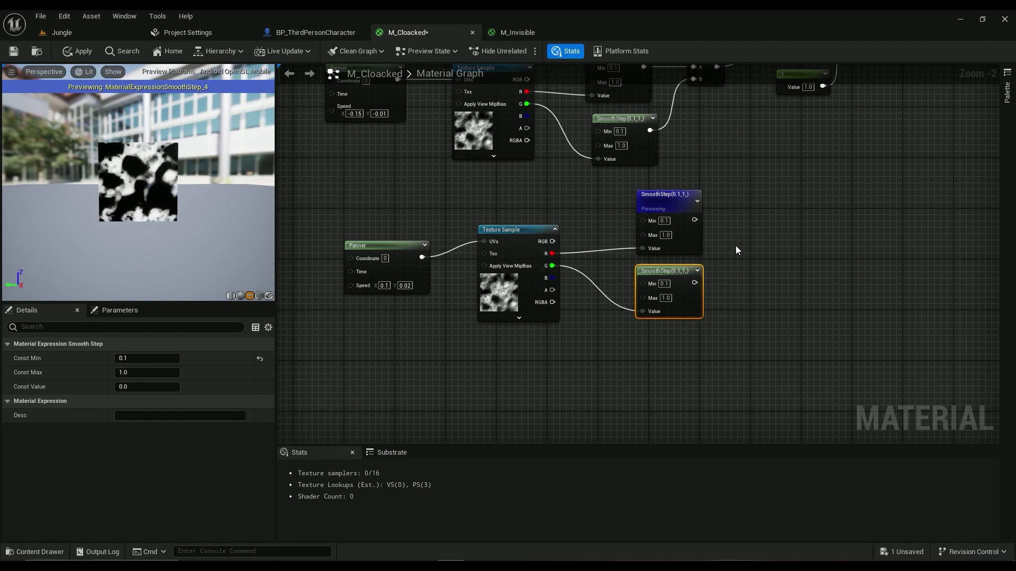
Add an AppendVector taking the first SmoothStep as A and the second SmoothStep as B
right_drag(736, 246, 684, 361)
drag(646, 361, 697, 371)
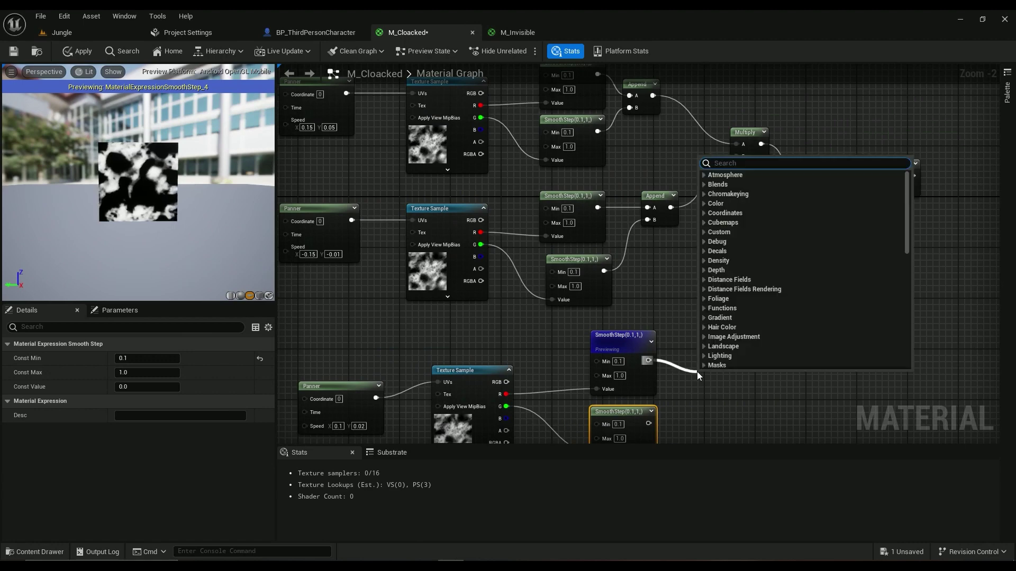
text(appen)
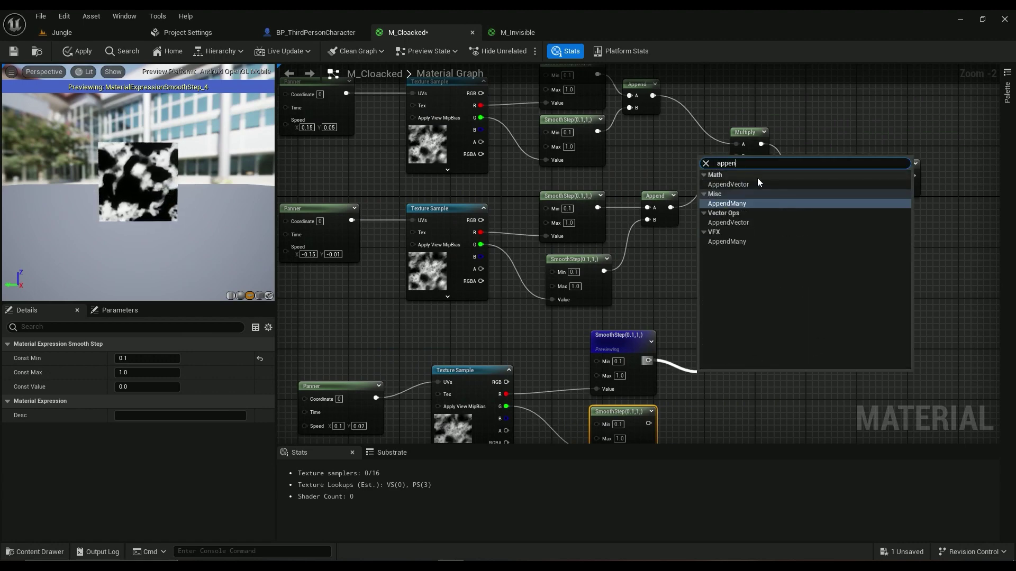
click(757, 184)
right_drag(716, 382, 674, 267)
drag(606, 309, 662, 286)
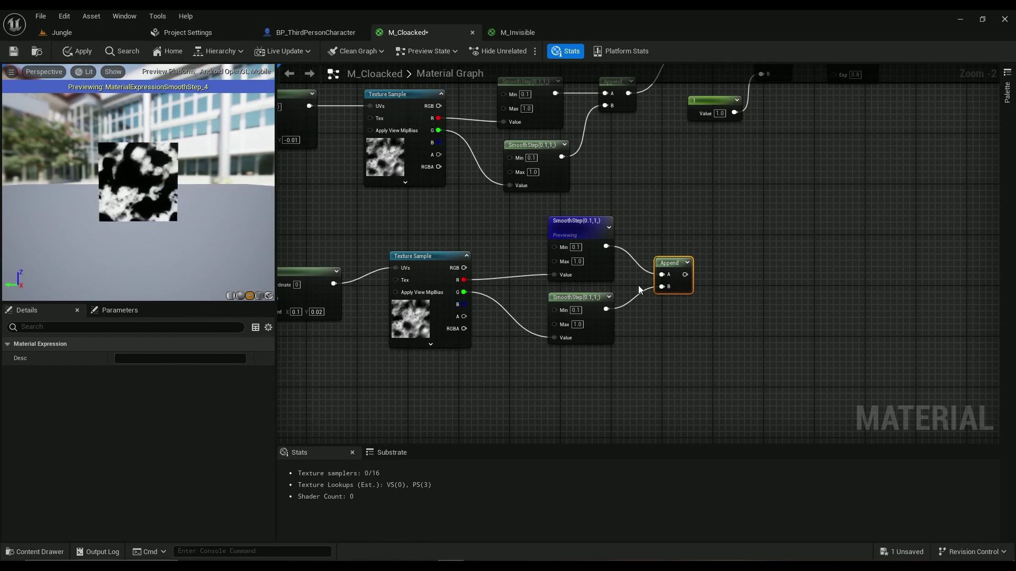
Copy the Panner, Texture Sample, SmoothStep and Append nodes and paste them below the original
scroll(573, 325, down, 2)
right_drag(574, 324, 604, 336)
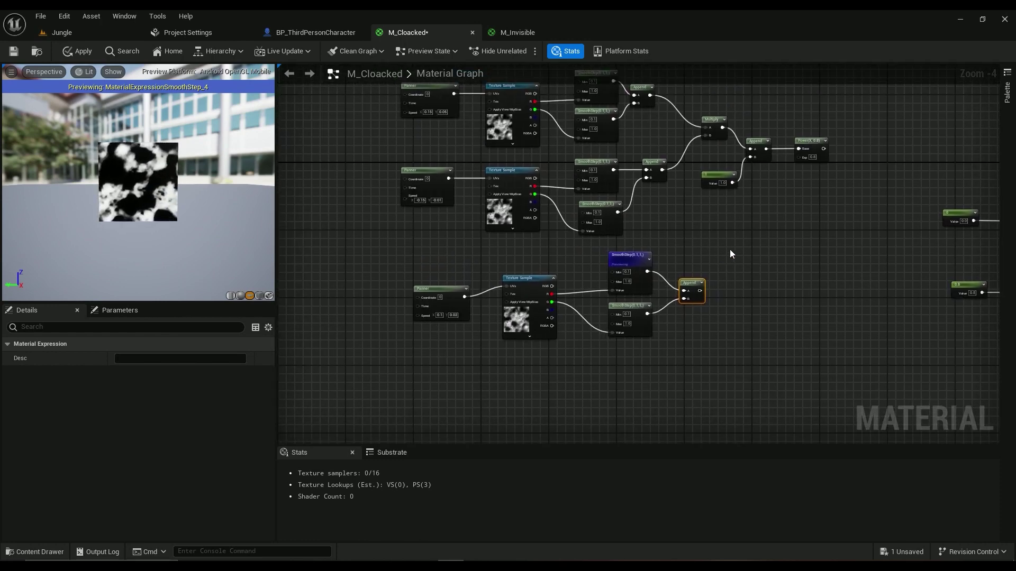
drag(729, 249, 410, 379)
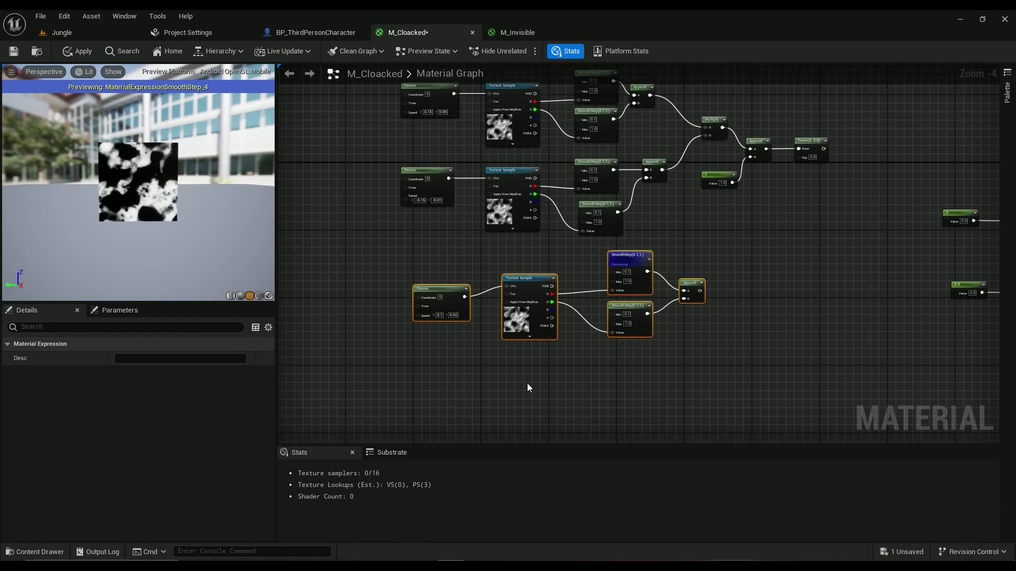
key(ctrl+c)
key(ctrl+v)
right_drag(536, 385, 545, 290)
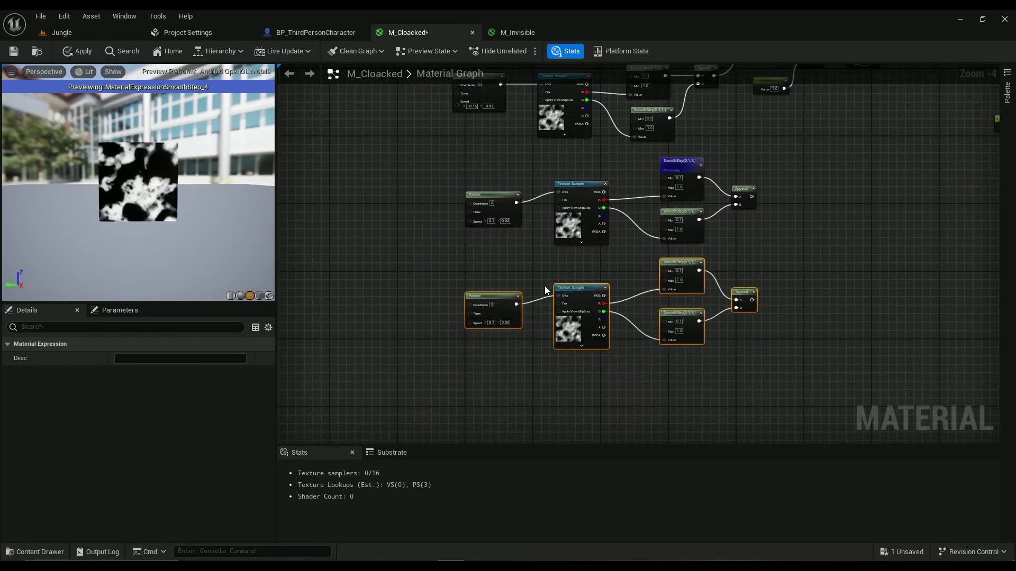
Set the copied Panner's Speed to -0.1 and -0.02
scroll(499, 312, up, 4)
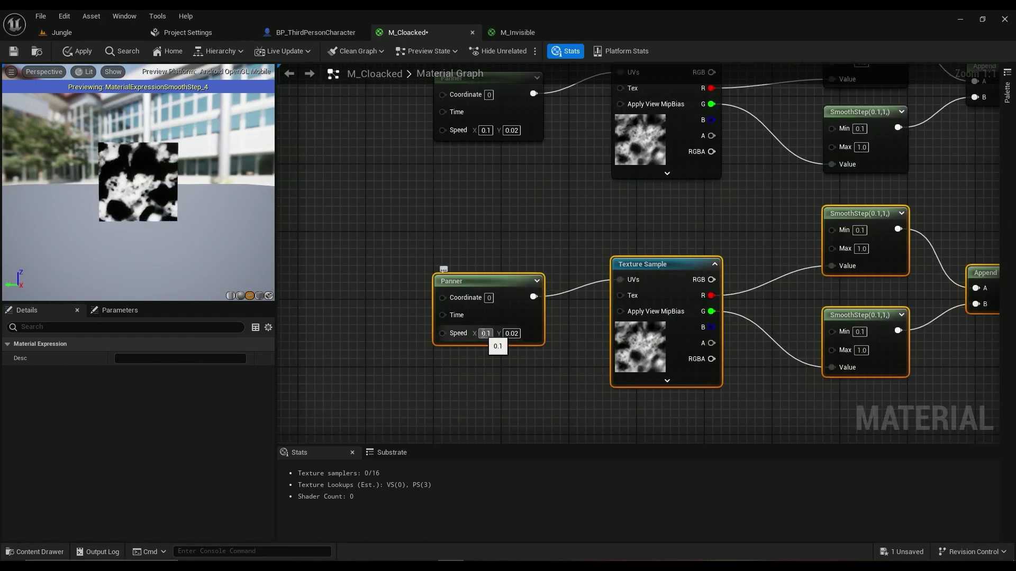
click(484, 333)
text(-)
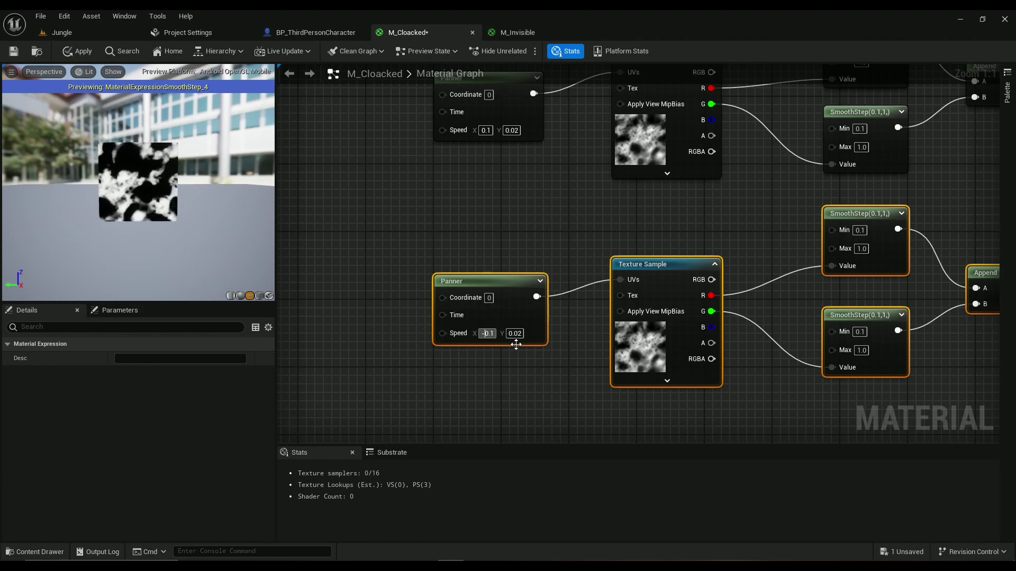
click(510, 334)
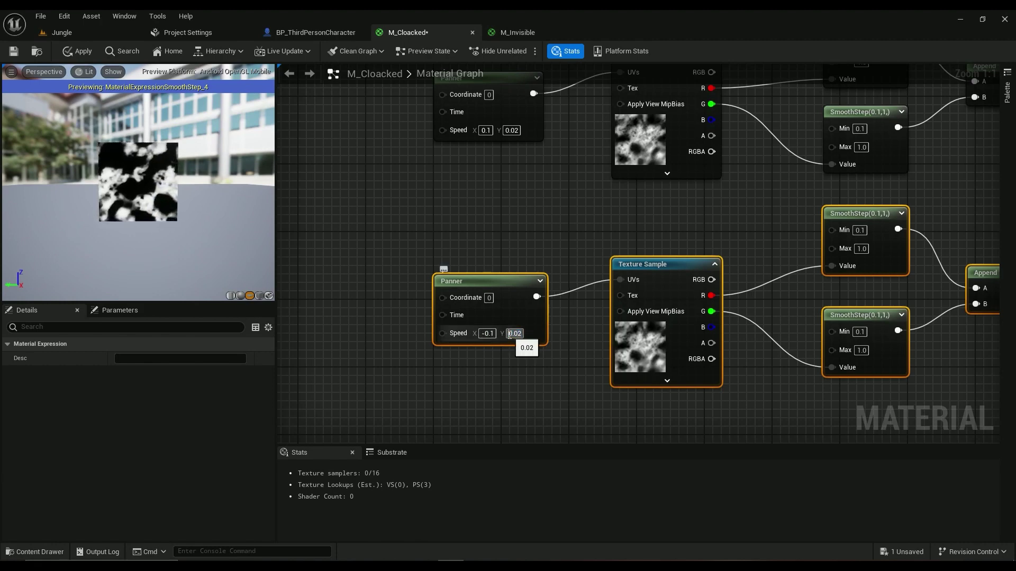
text(-)
key(Return)
scroll(541, 385, down, 3)
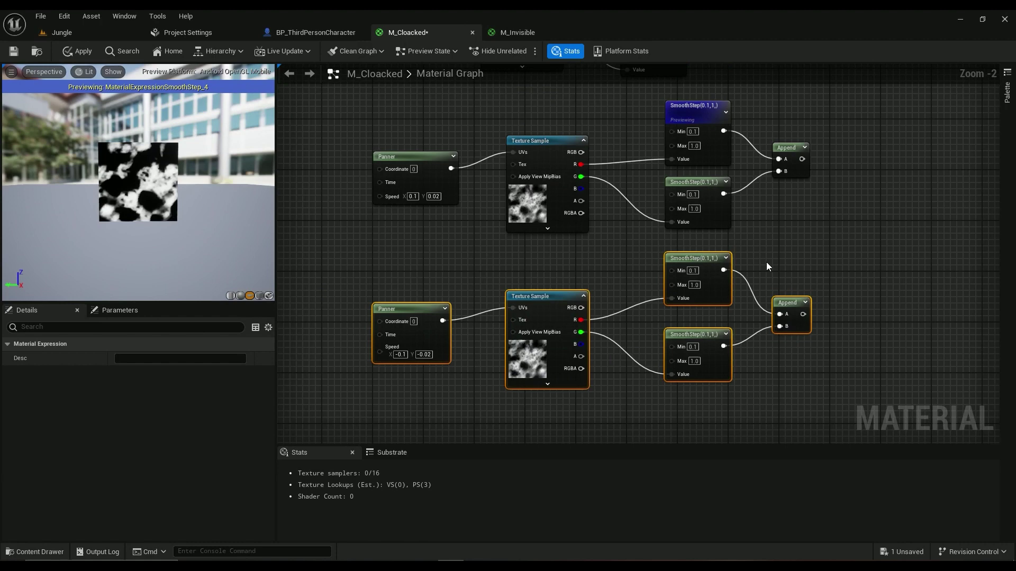
Multiply the upper Append by the lower Append and preview the Multiply node's result
right_drag(840, 211, 690, 227)
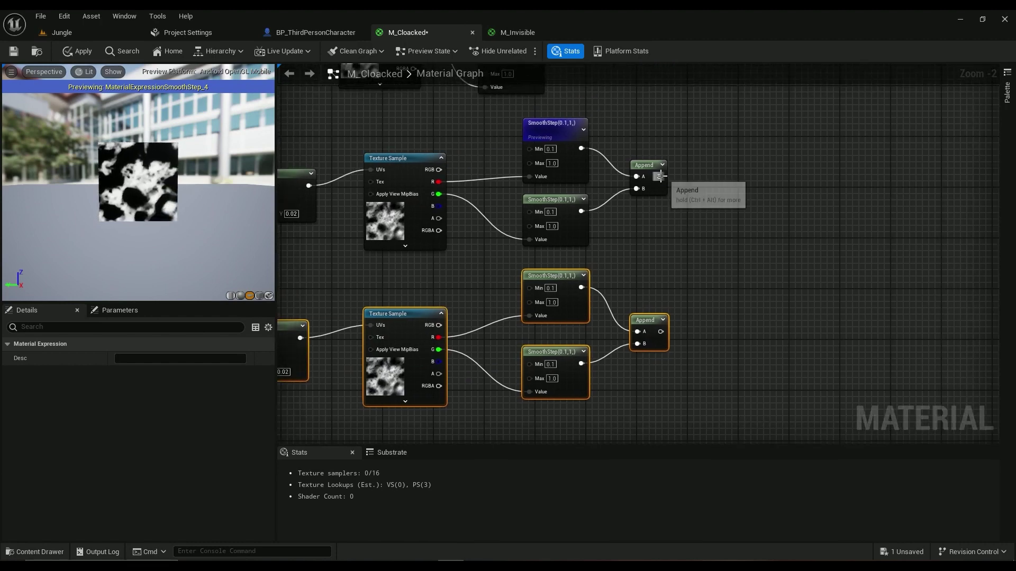
drag(660, 176, 706, 209)
text(mult)
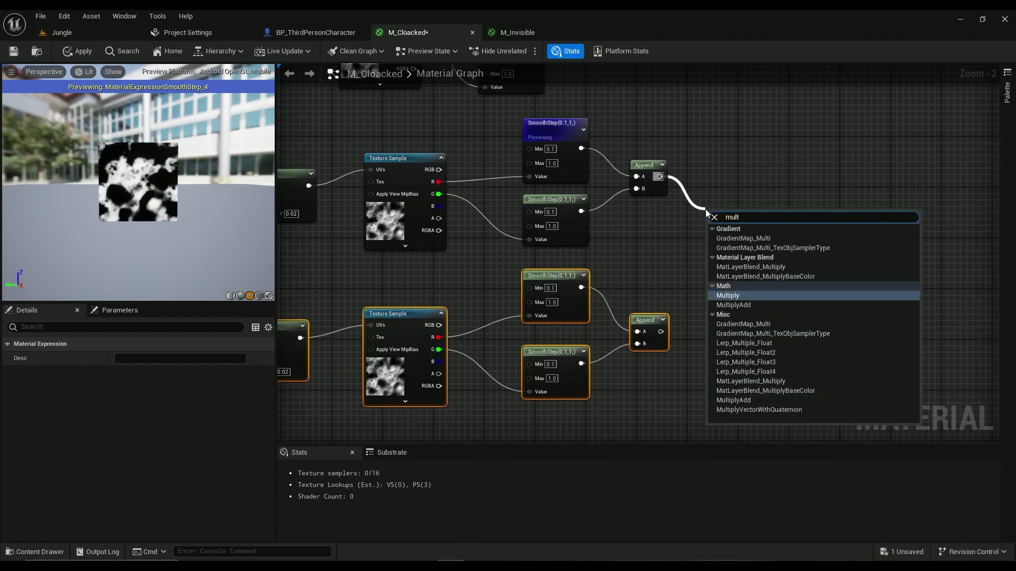
click(745, 295)
drag(660, 332, 736, 237)
right_click(738, 242)
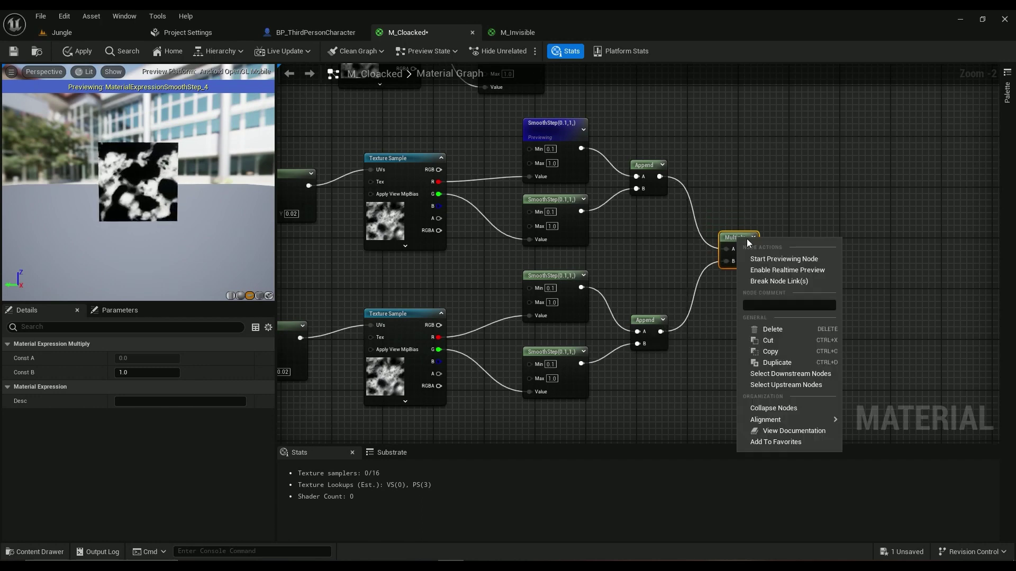
click(781, 258)
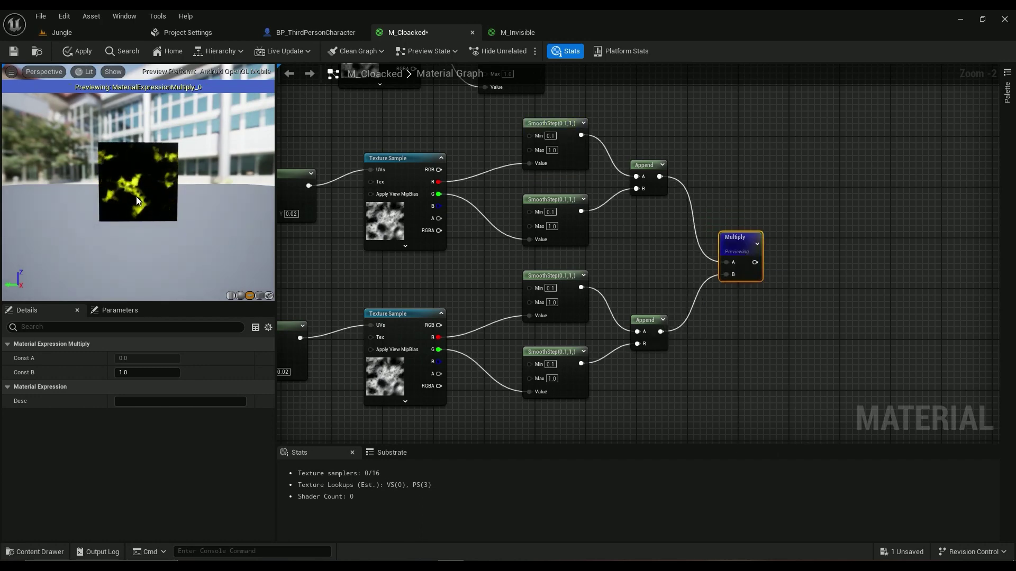
right_drag(857, 261, 559, 278)
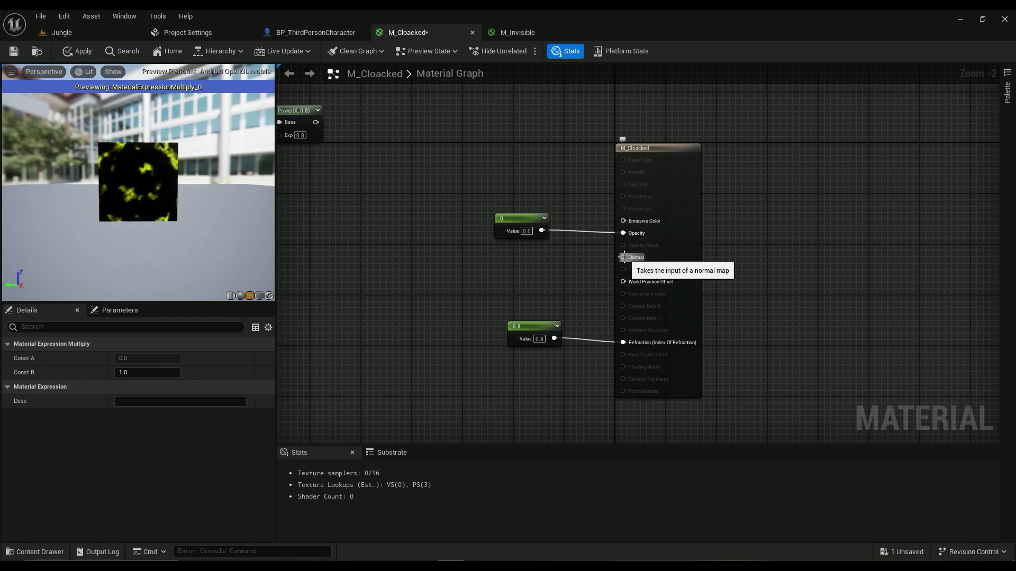
right_drag(508, 278, 738, 177)
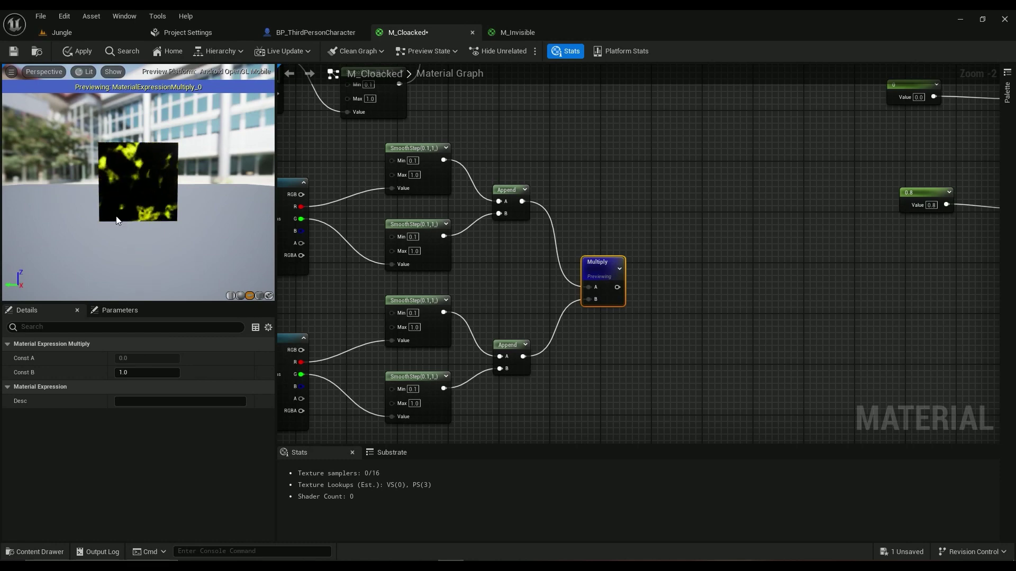
Append a Constant of 1 as the B input to the Multiply output
drag(617, 287, 650, 283)
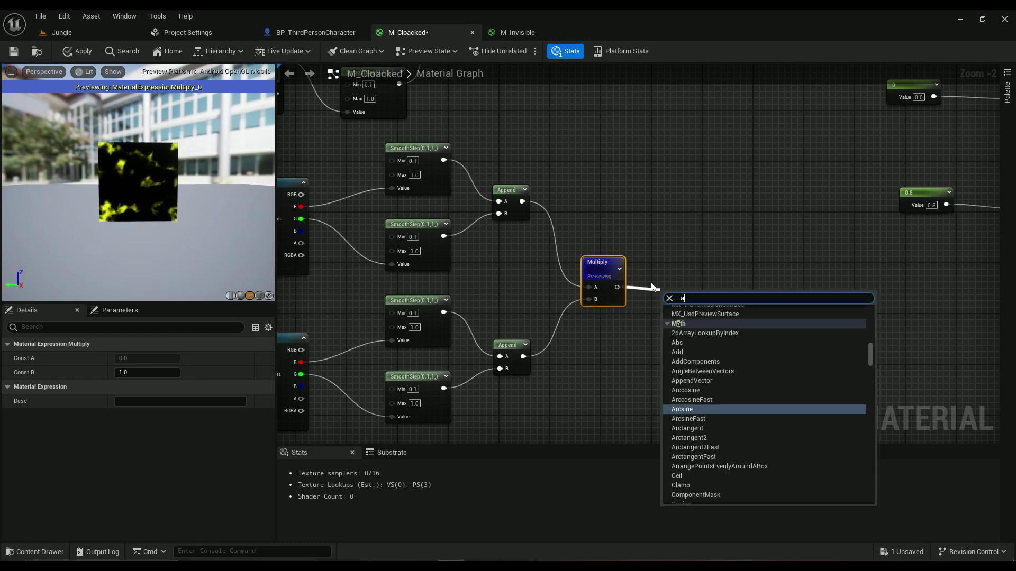
text(append)
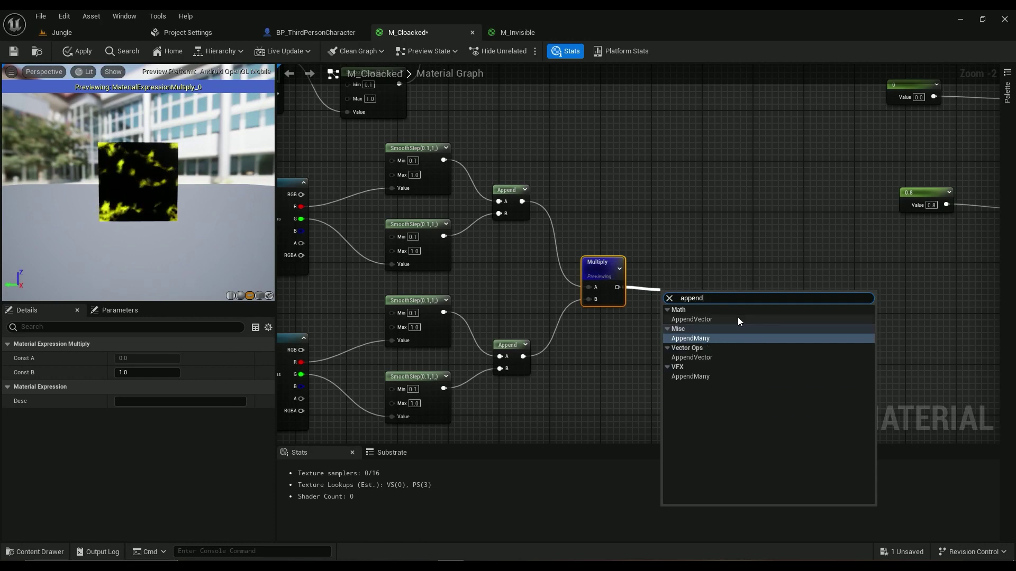
click(737, 319)
drag(685, 313, 707, 318)
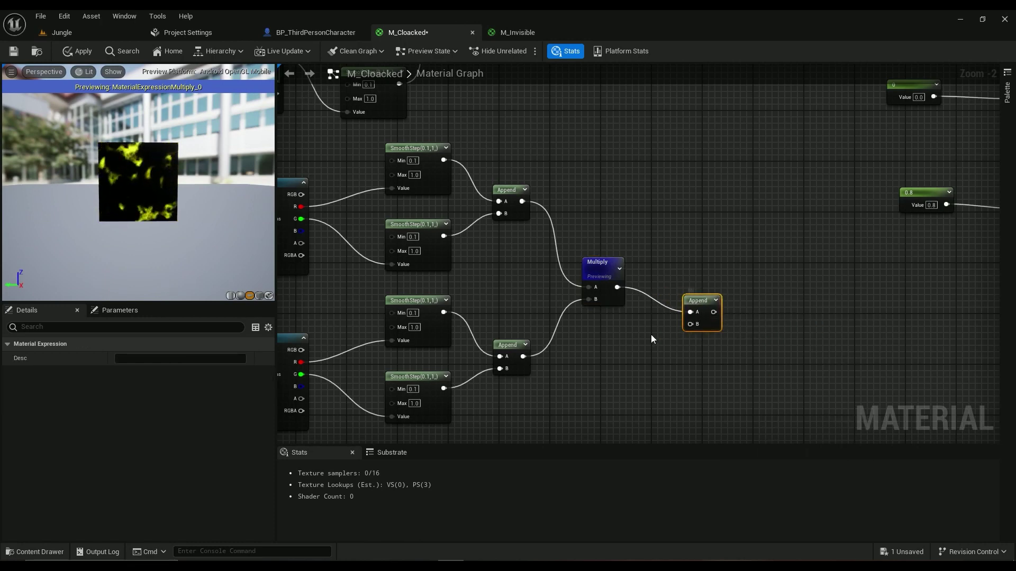
key(1)
click(628, 353)
drag(673, 366, 690, 324)
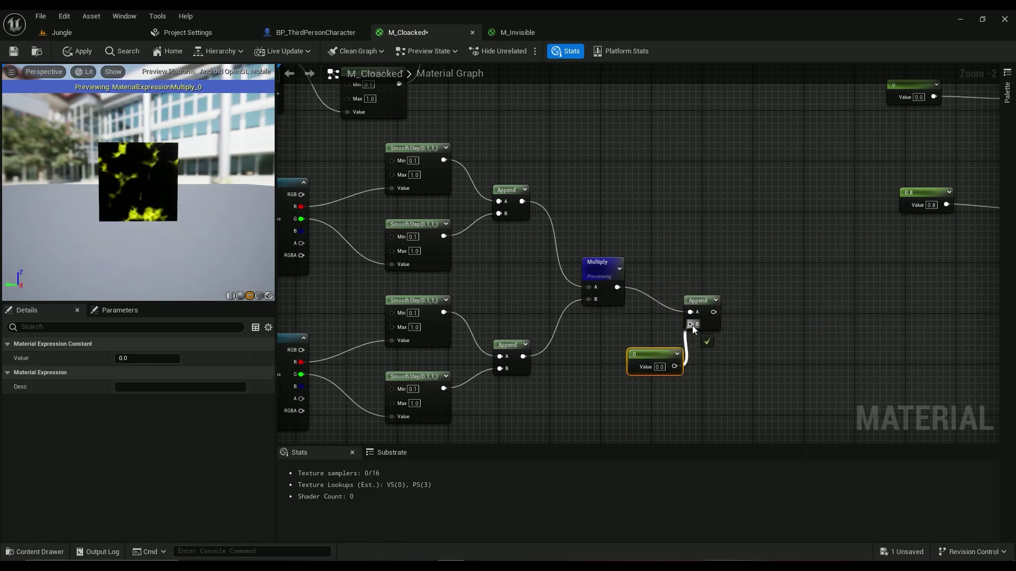
click(660, 367)
text(1)
key(Return)
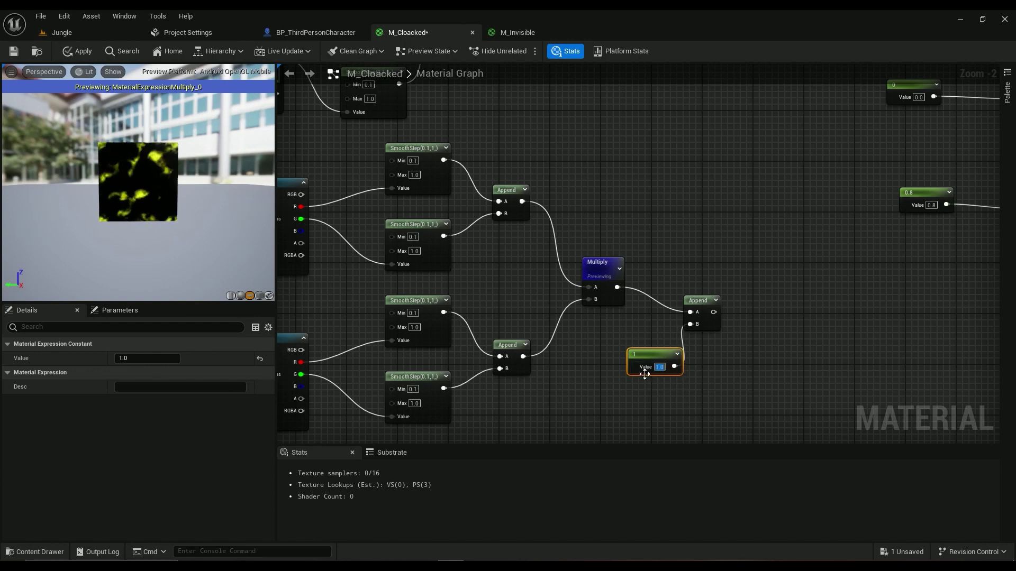
drag(664, 359, 633, 344)
Preview the new Append, connect it to the Normal input, then stop previewing
right_click(696, 302)
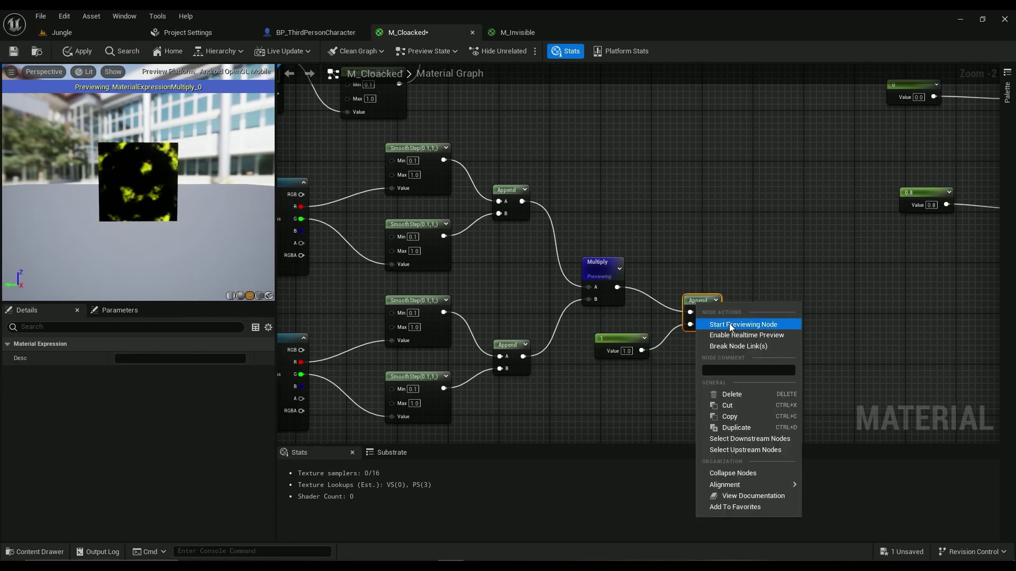
click(729, 323)
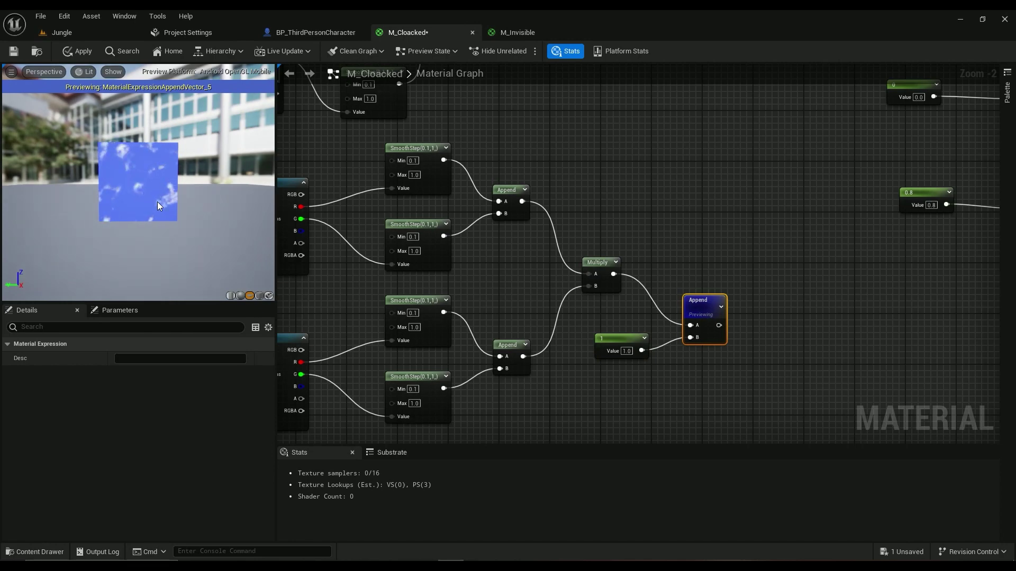
scroll(761, 297, down, 2)
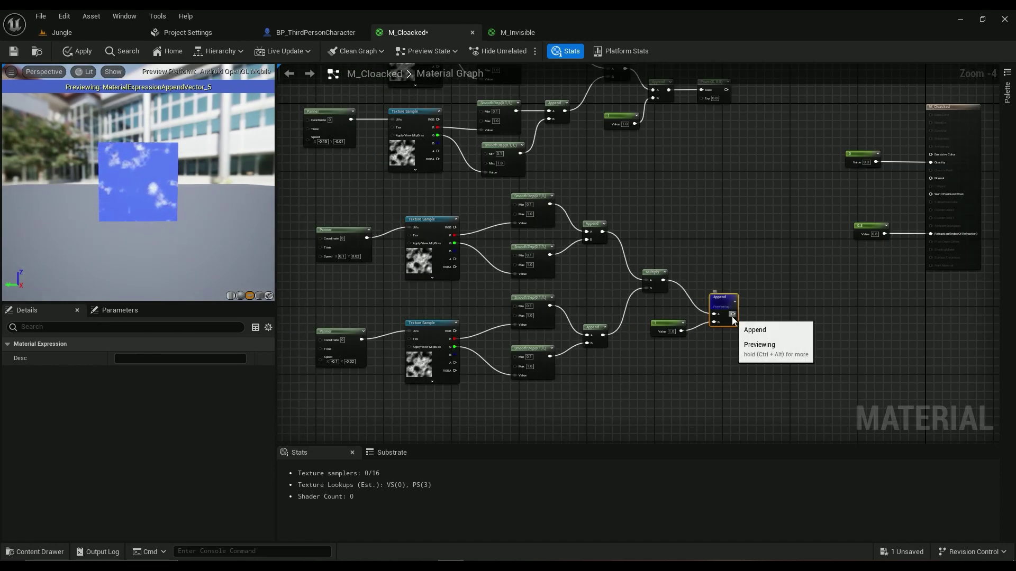
drag(733, 314, 935, 180)
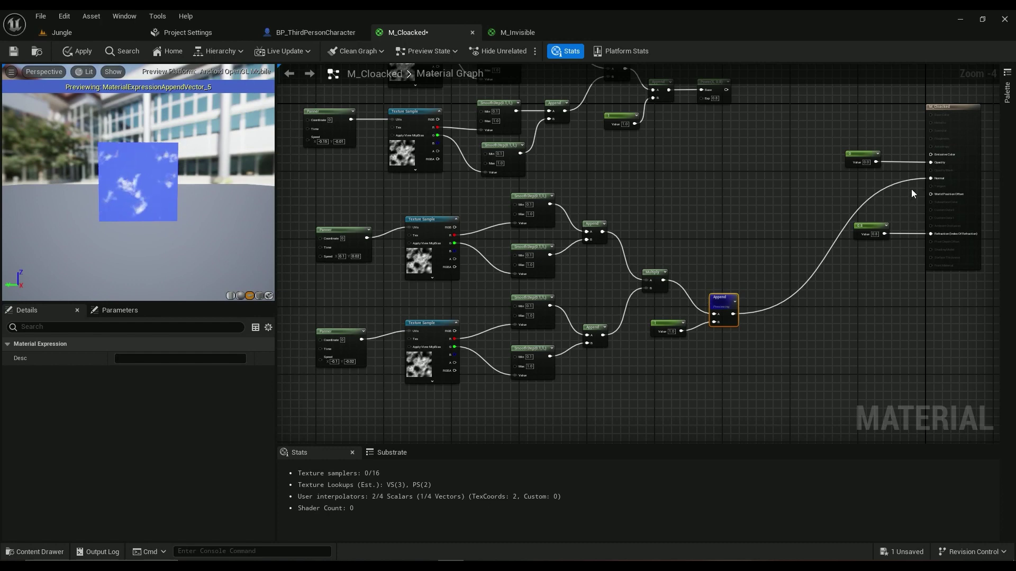
right_click(720, 311)
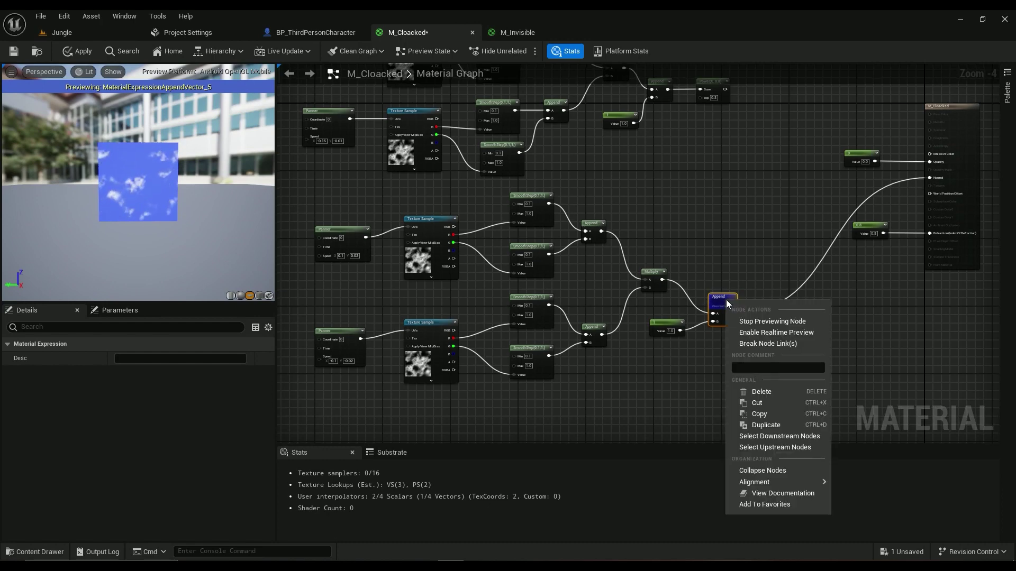
click(760, 323)
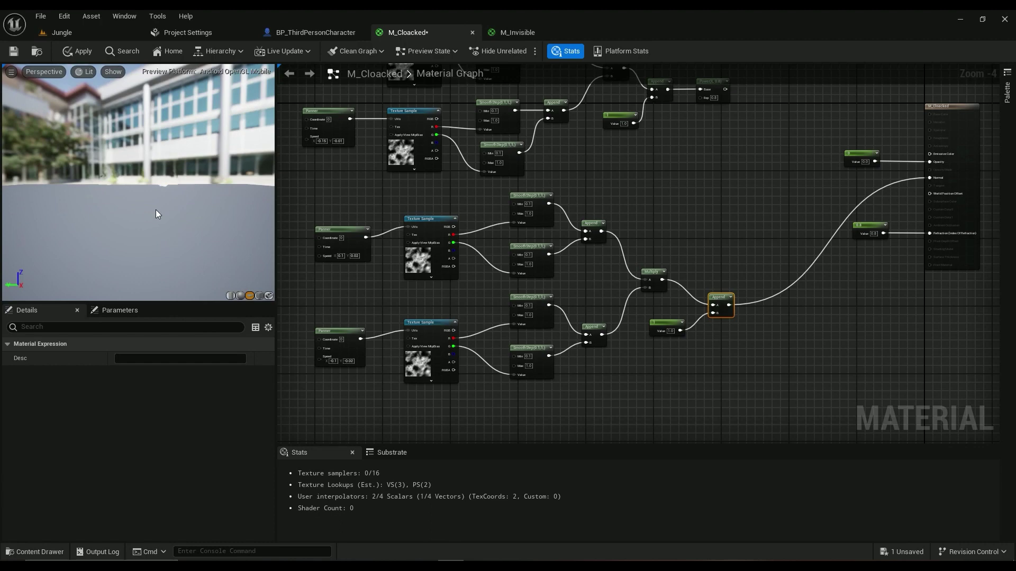
Inspect the material preview and apply the M_Cloacked changes
drag(156, 215, 269, 300)
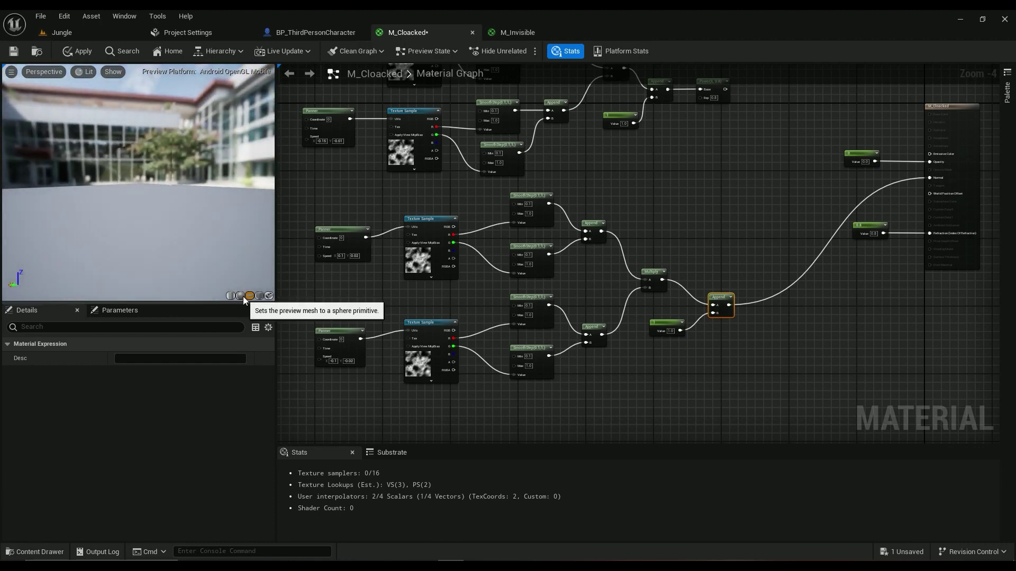
mouse_move(141, 220)
mouse_down()
mouse_move(122, 191)
mouse_move(141, 219)
mouse_up()
click(79, 50)
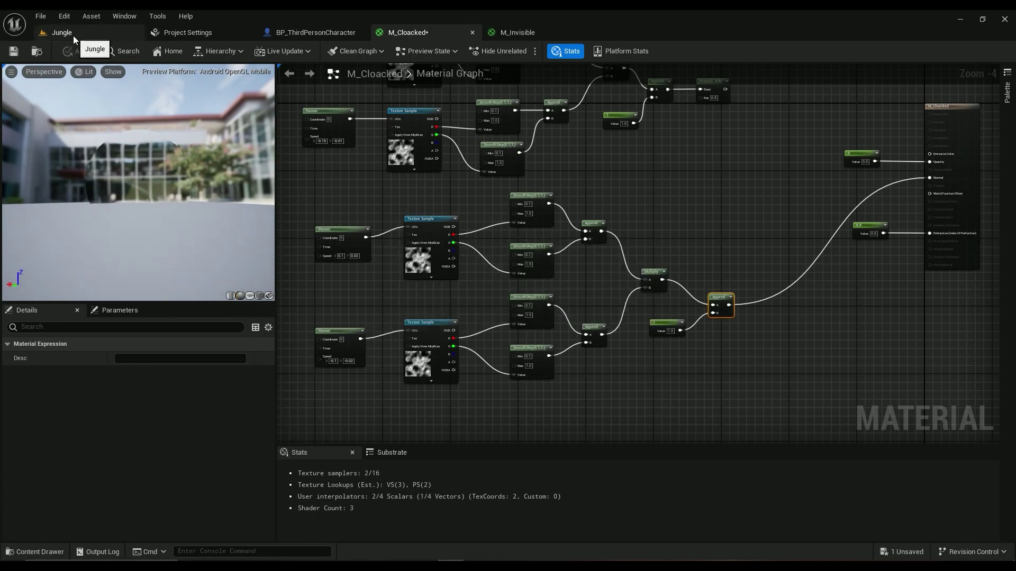
Check the cloaked character in the Jungle level, then return to the M_Cloacked graph
click(69, 33)
drag(357, 211, 322, 283)
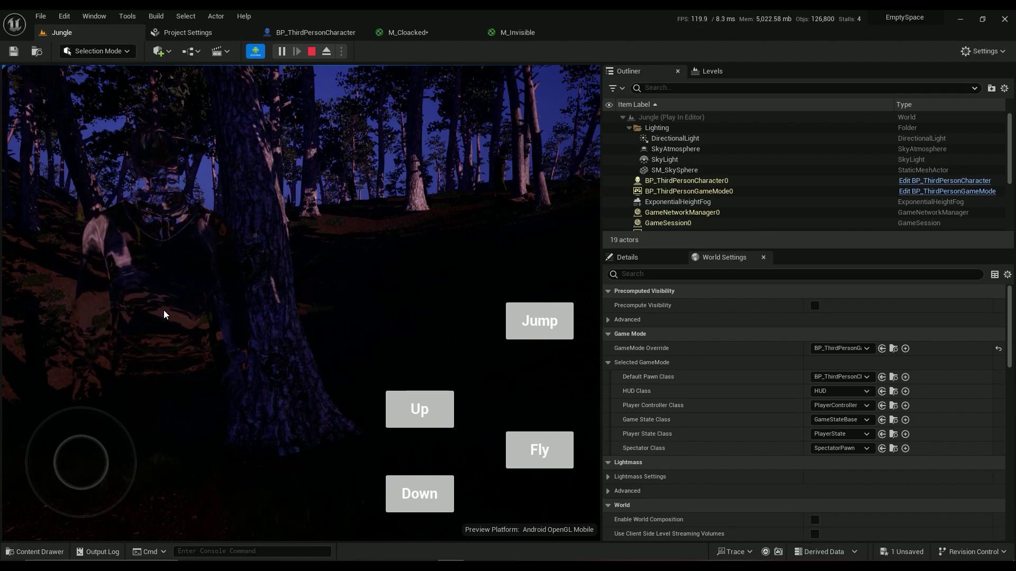
key(Escape)
click(382, 32)
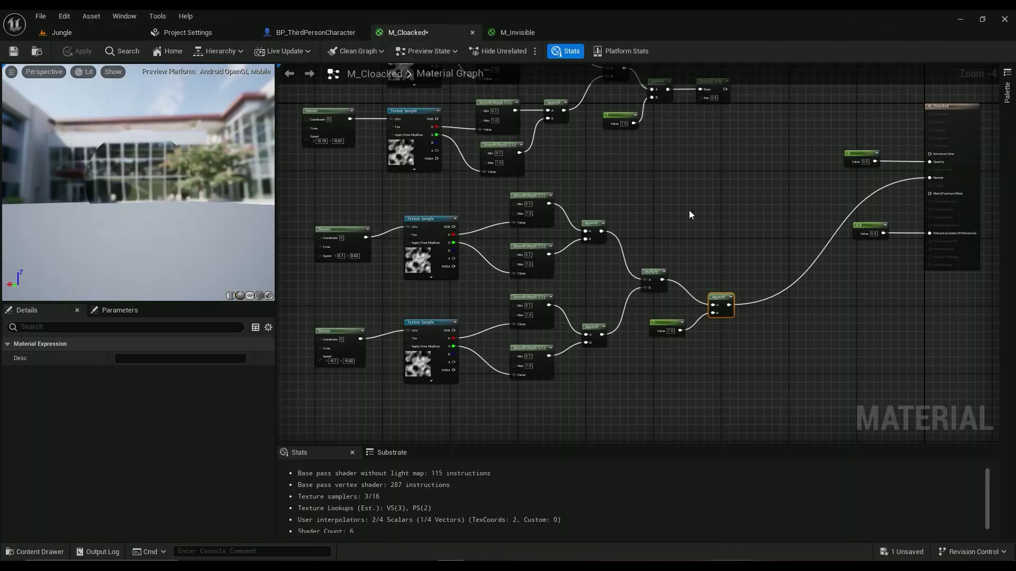
scroll(689, 214, up, 3)
Replace the old Power node with a new Power after the Append and preview it
drag(644, 265, 644, 265)
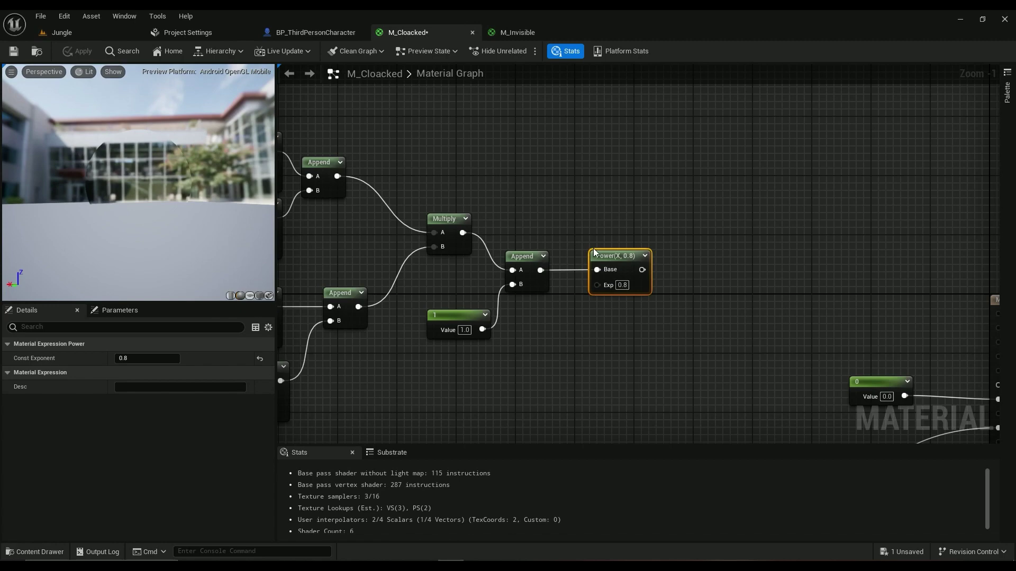
key(ctrl+z)
drag(582, 267, 620, 257)
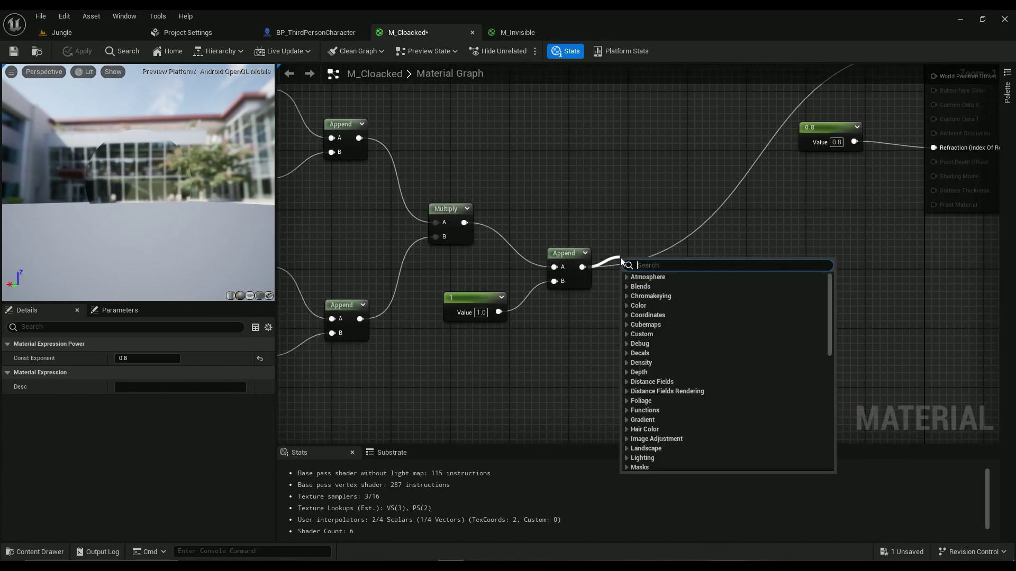
text(power)
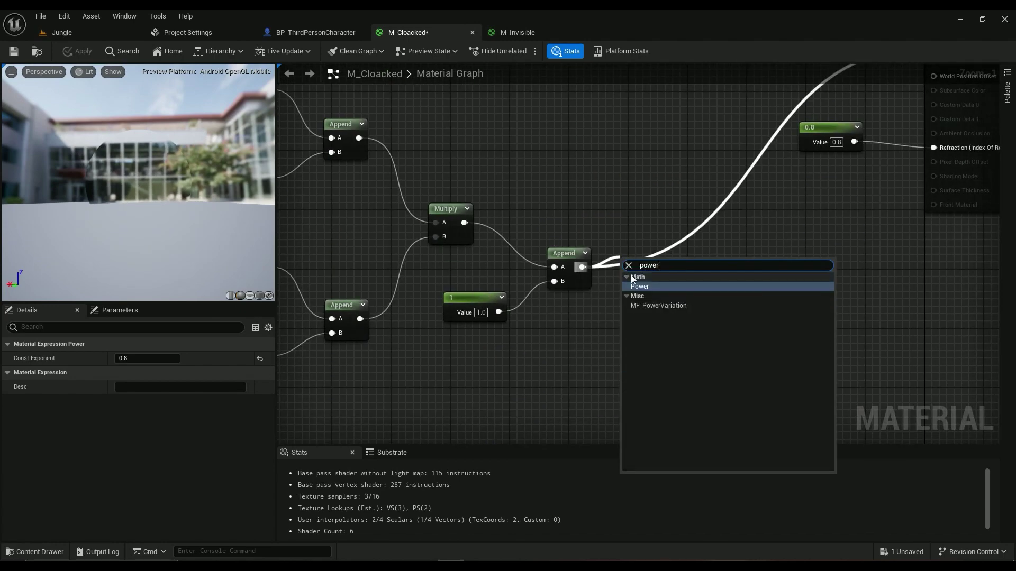
key(Return)
right_click(669, 274)
click(697, 286)
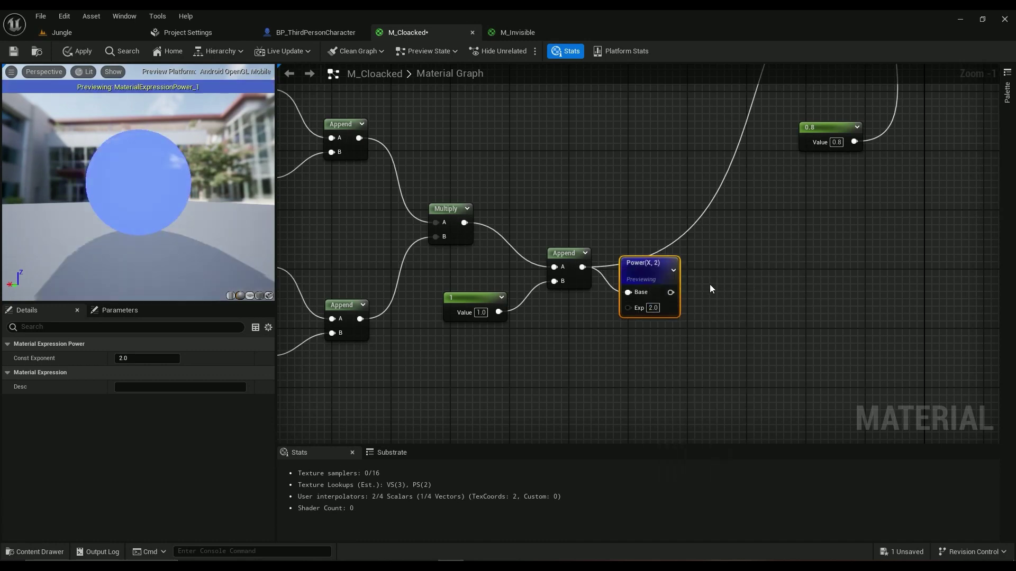
drag(217, 257, 142, 259)
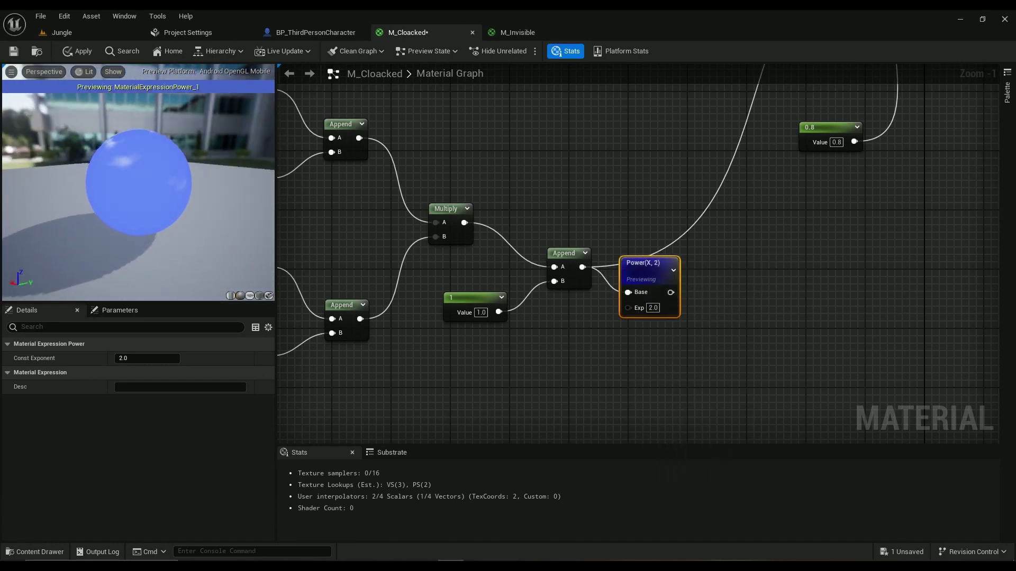
Set the Power node's exponent to 0.8, after trying 0.1 and 0.5
click(654, 308)
text(0)
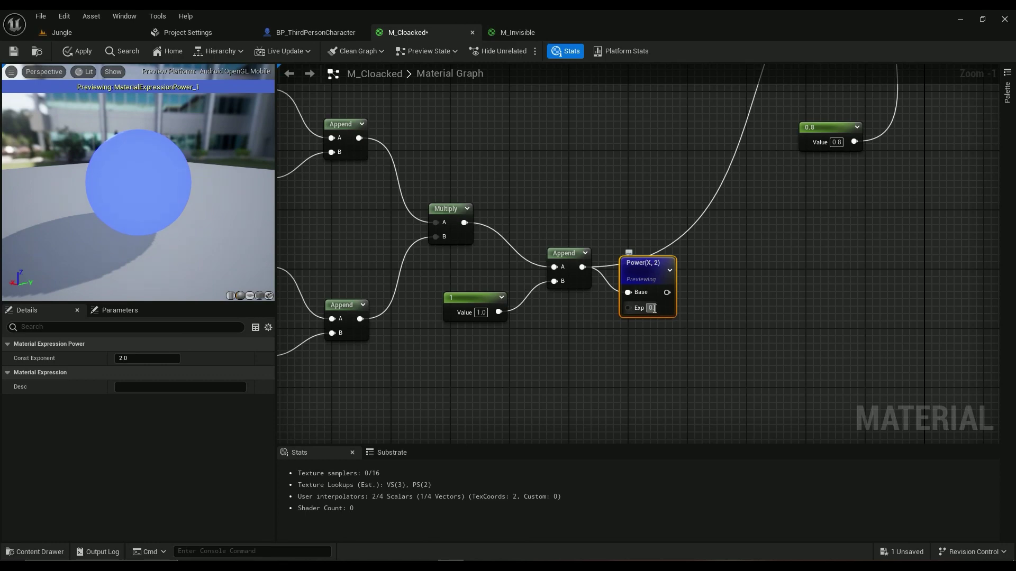
text(.1)
key(Return)
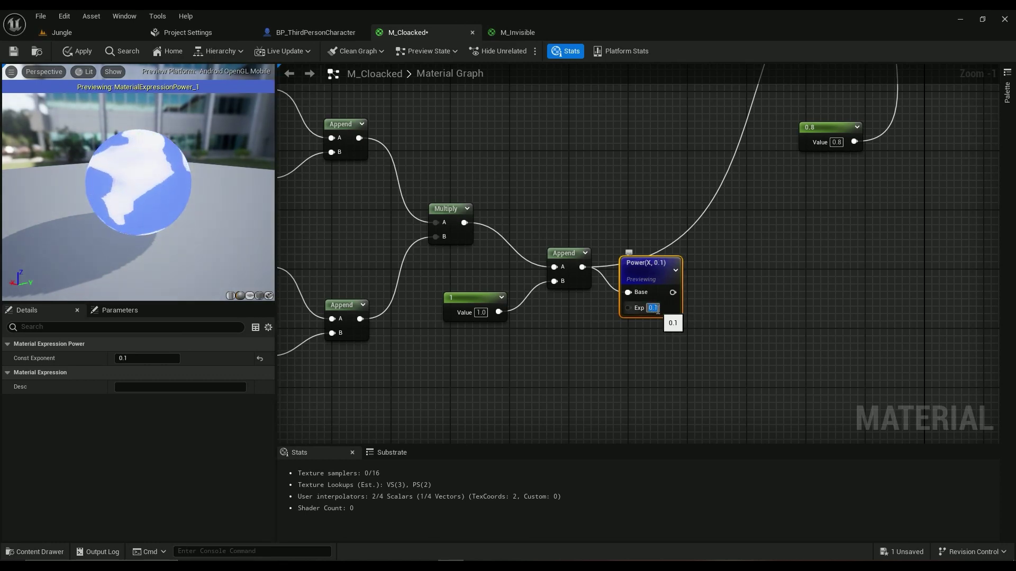
text(0.5)
key(Return)
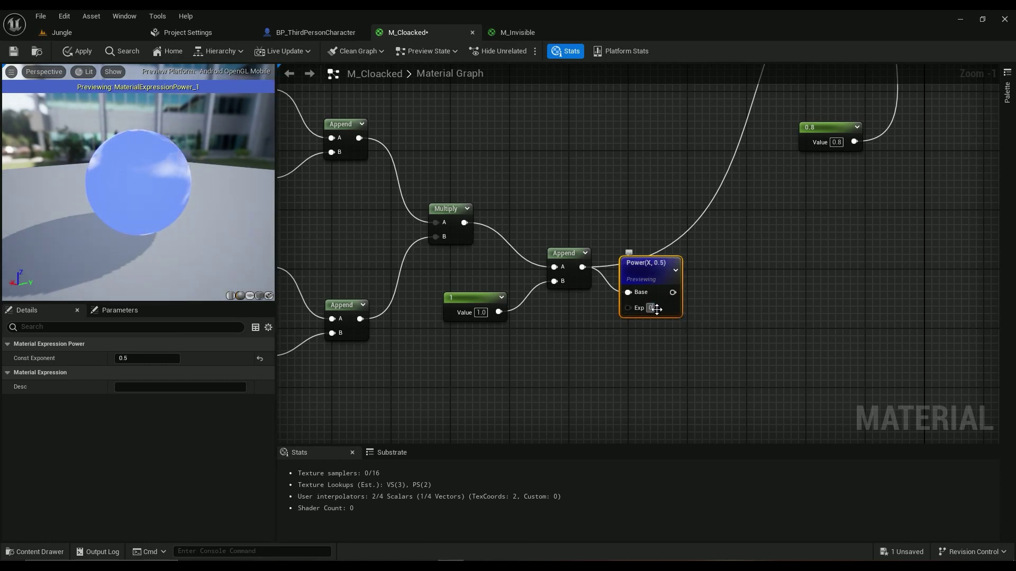
text(0.8)
key(Return)
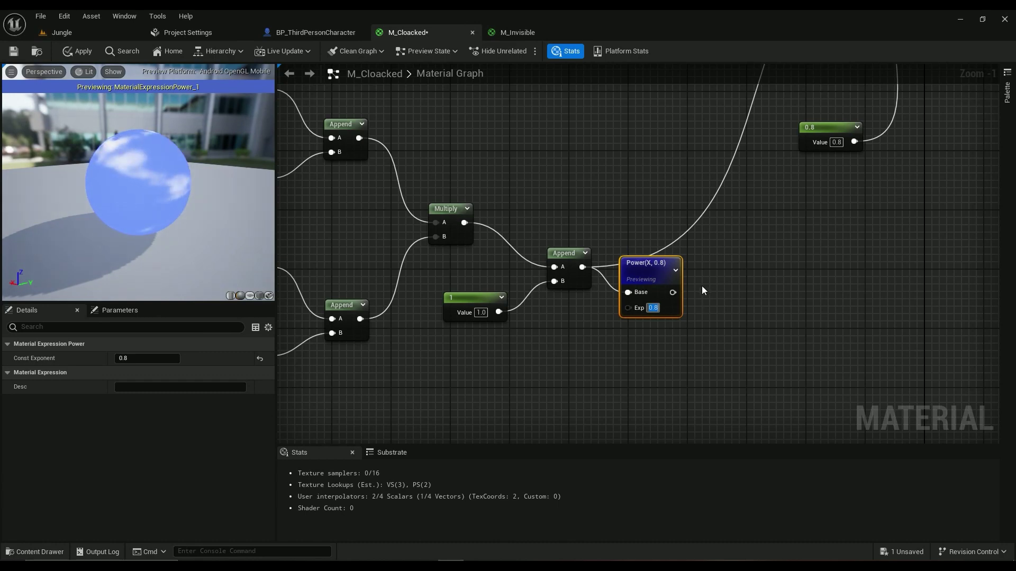
Connect the Power output to Normal and apply the M_Cloacked changes
right_drag(702, 291, 662, 346)
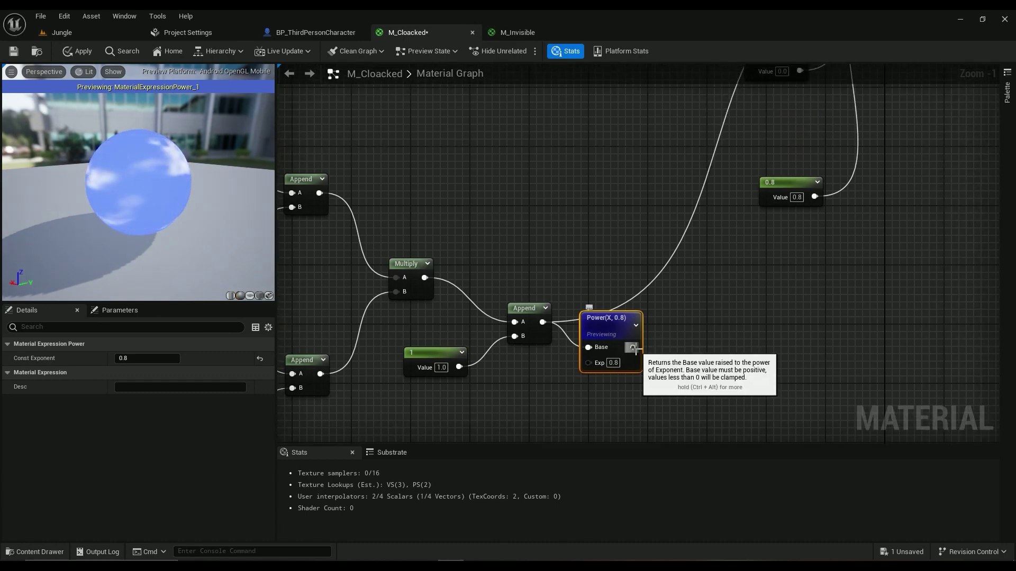
drag(633, 348, 893, 406)
scroll(661, 259, down, 2)
click(76, 52)
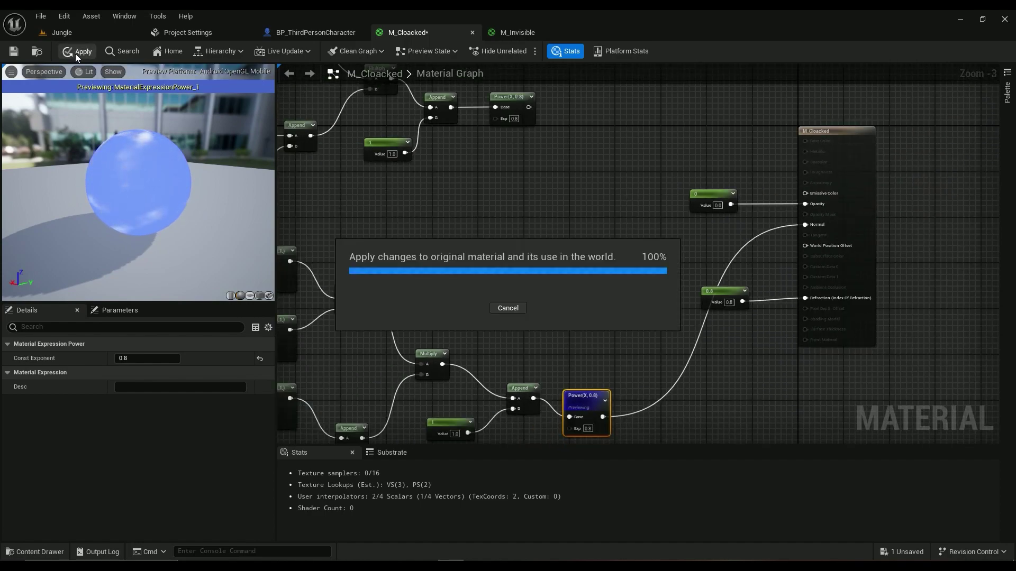
click(63, 33)
Play the Jungle level, look at the cloaked character and surrounding forest, then stop
click(282, 52)
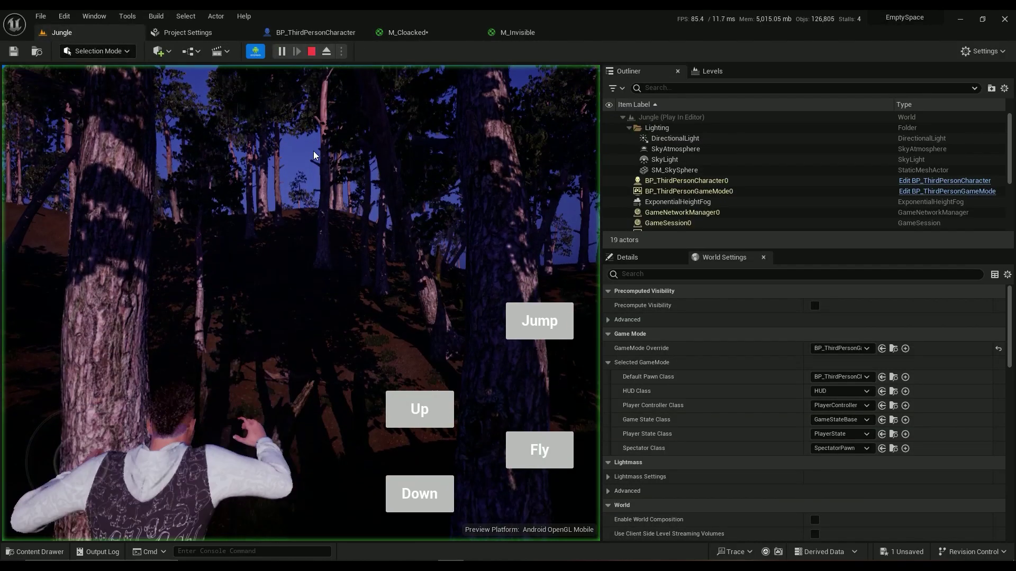
drag(332, 259, 362, 276)
drag(123, 412, 125, 313)
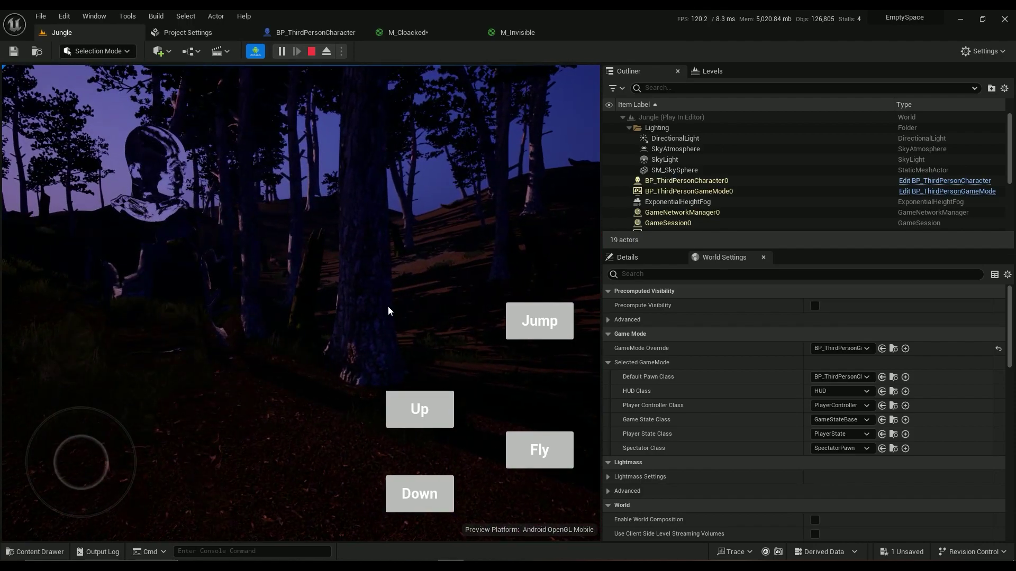
drag(389, 311, 319, 317)
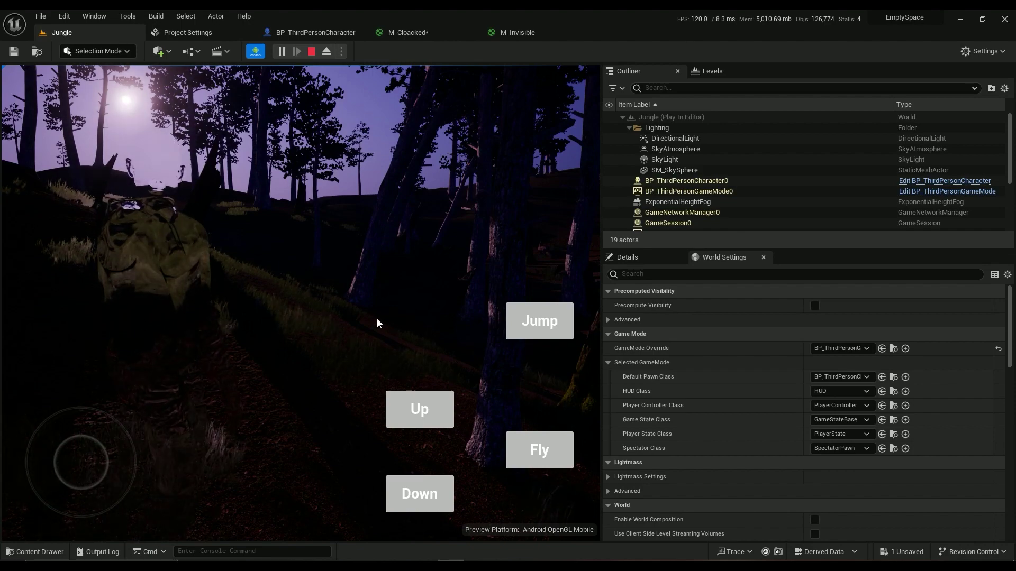
drag(404, 310, 118, 410)
key(Escape)
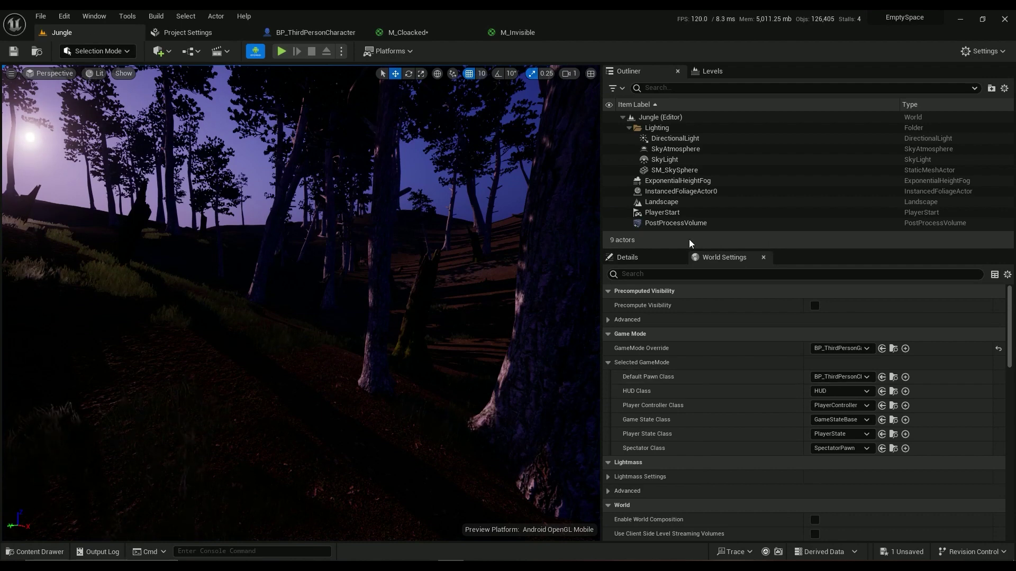
Open BP_ThirdPersonCharacter by browsing to the Default Pawn Class from World Settings
click(95, 18)
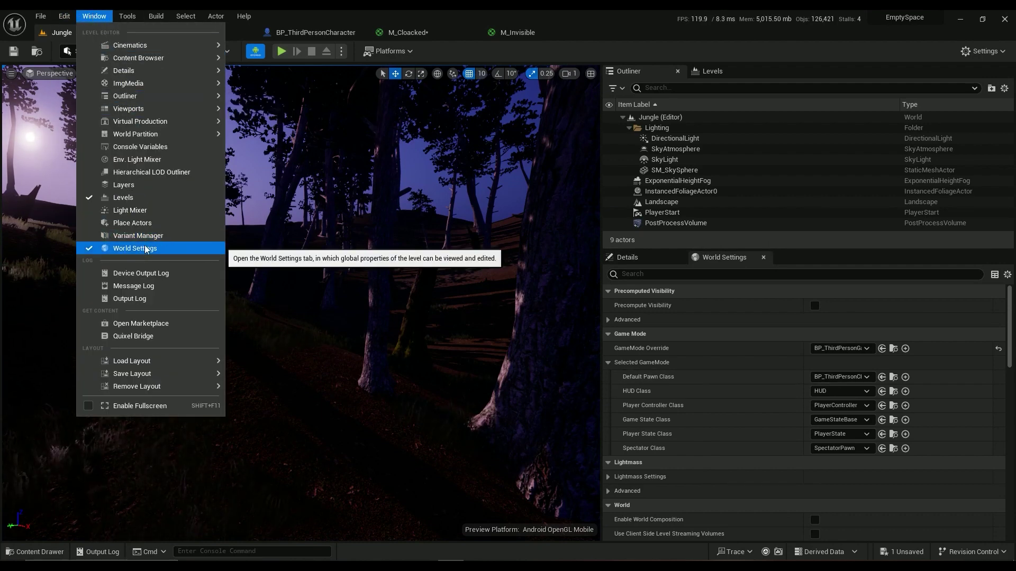
click(654, 382)
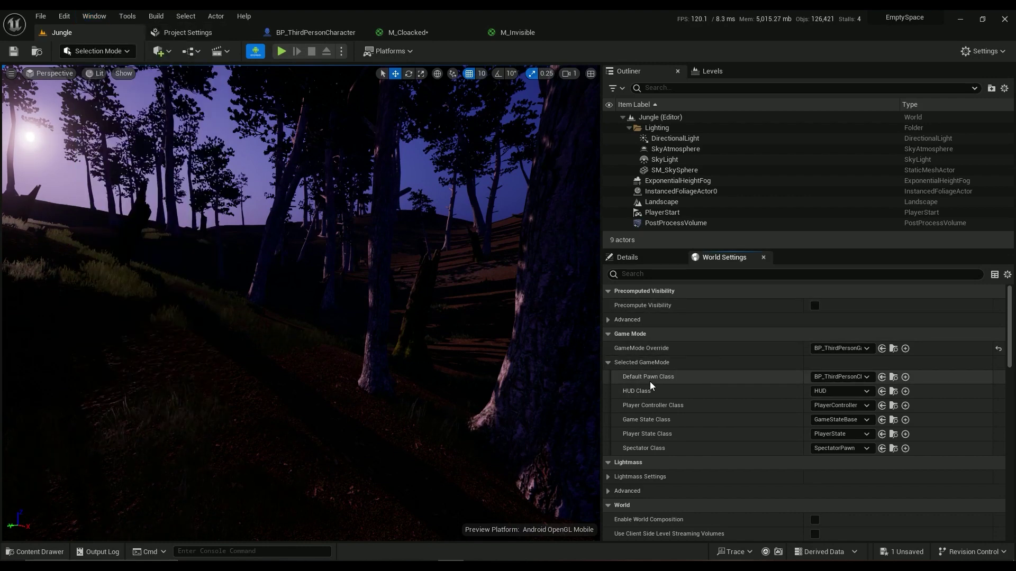
click(894, 377)
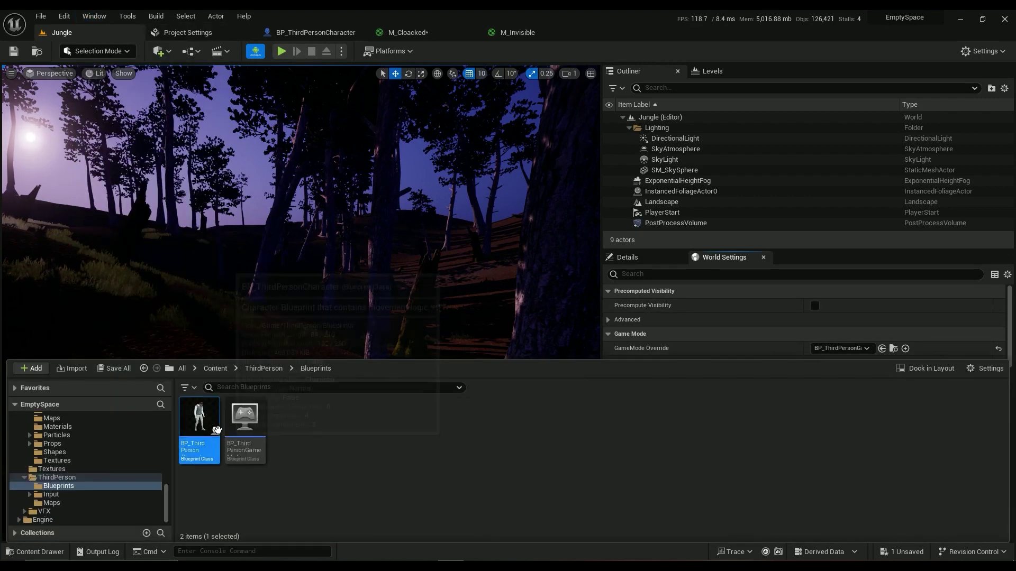
double_click(211, 436)
click(459, 232)
Move the lower two node rows down and wrap them in a 'Cloacked event' comment
scroll(376, 240, down, 4)
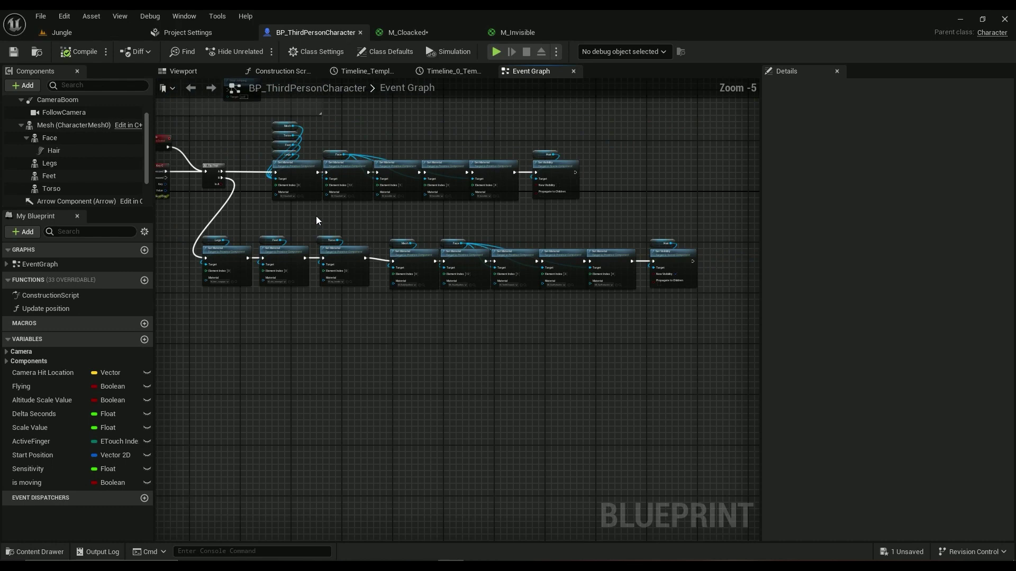
scroll(315, 215, up, 5)
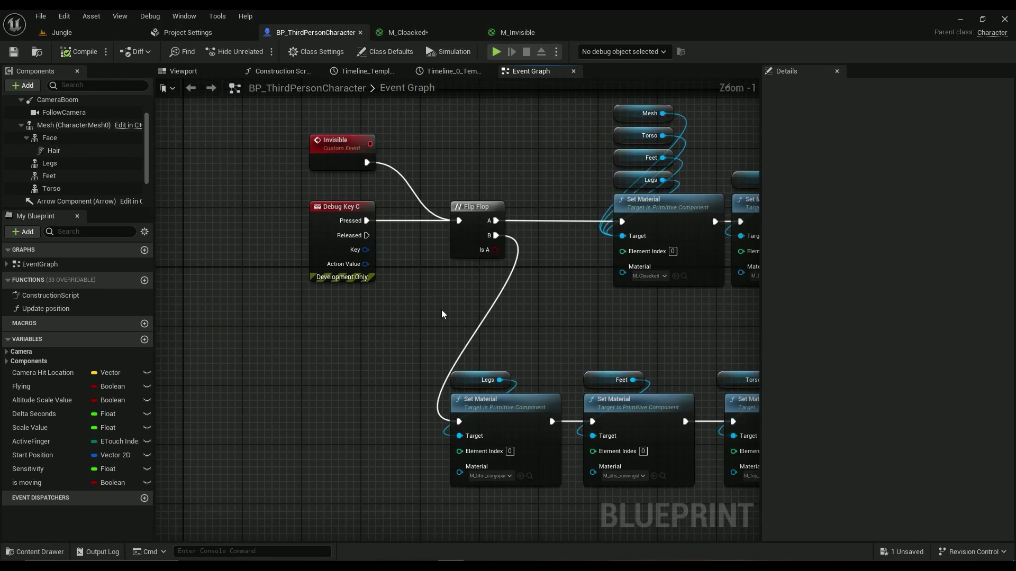
scroll(443, 314, down, 5)
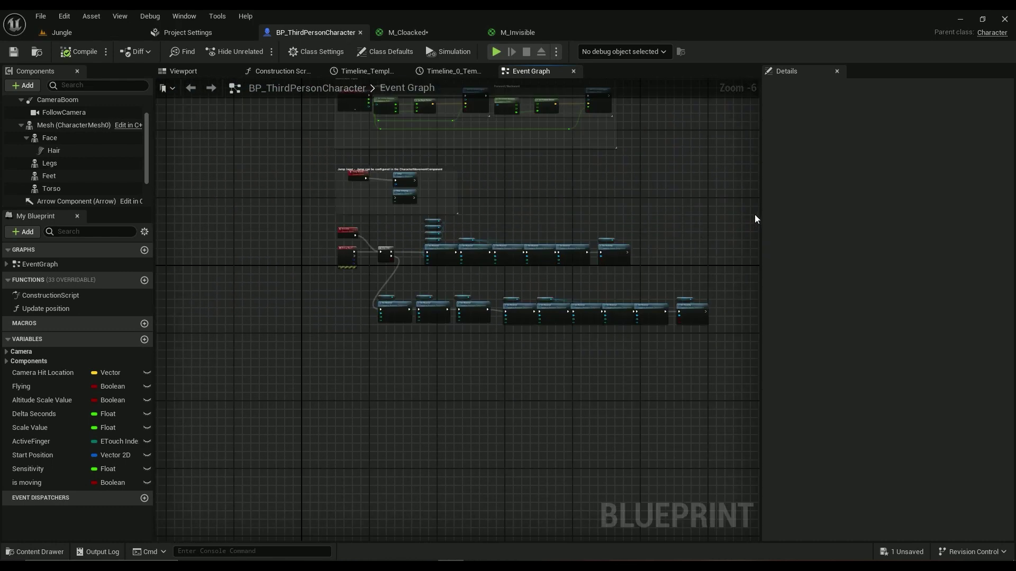
drag(754, 215, 315, 343)
drag(419, 306, 421, 413)
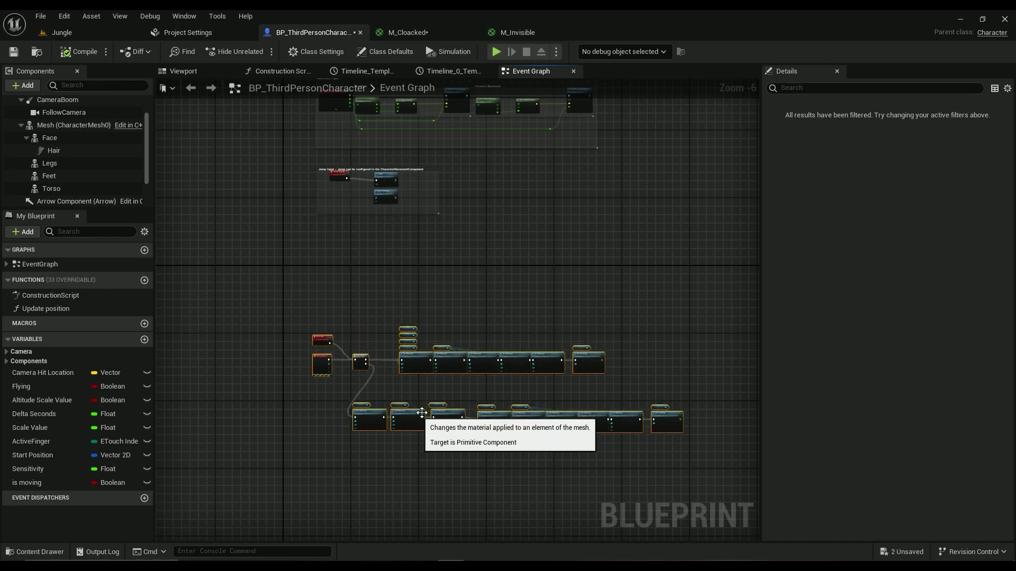
key(c)
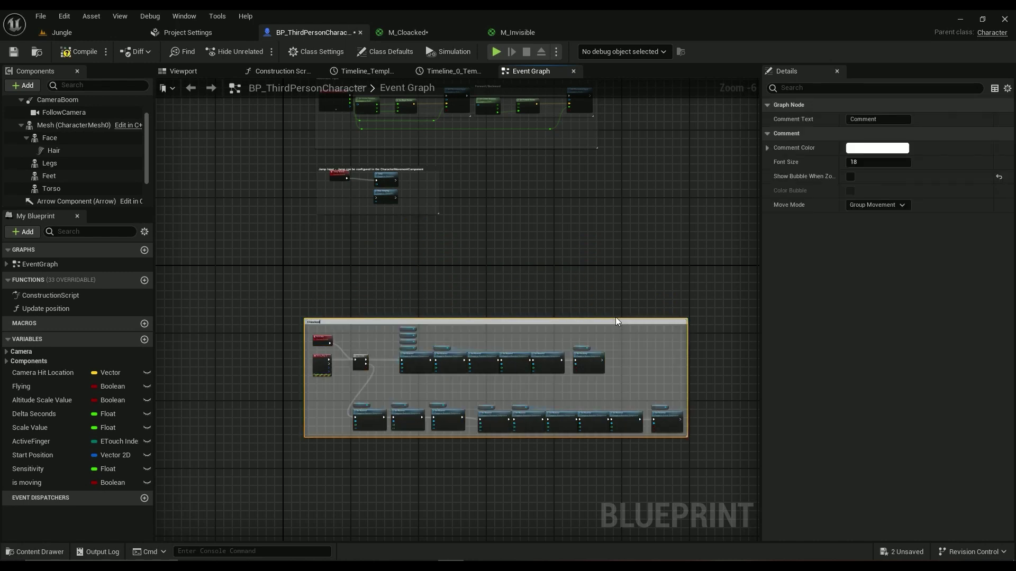
text(Cloacked event)
key(Return)
Select the Invisible custom event in the Event Graph
scroll(419, 378, up, 4)
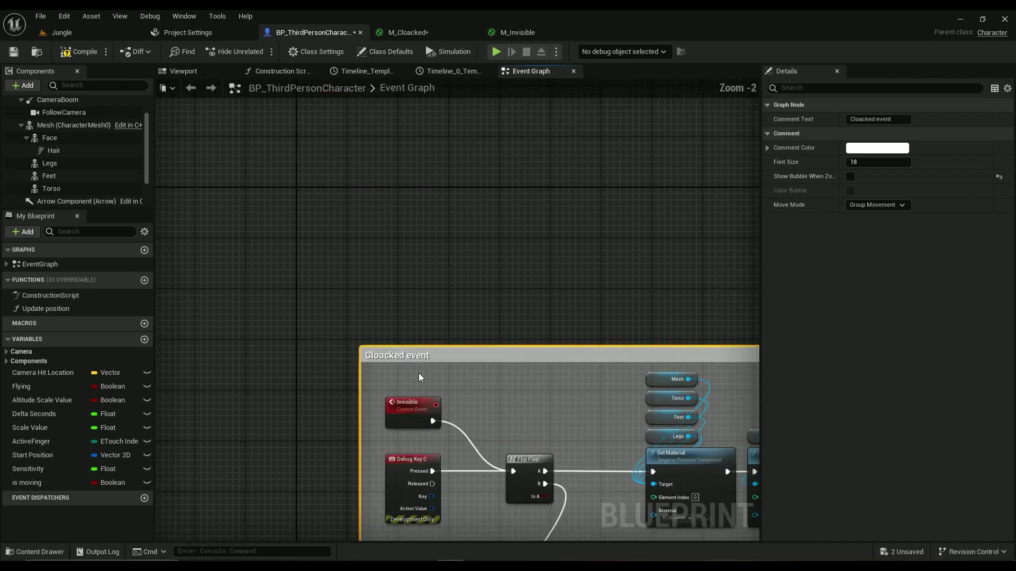
scroll(224, 229, down, 3)
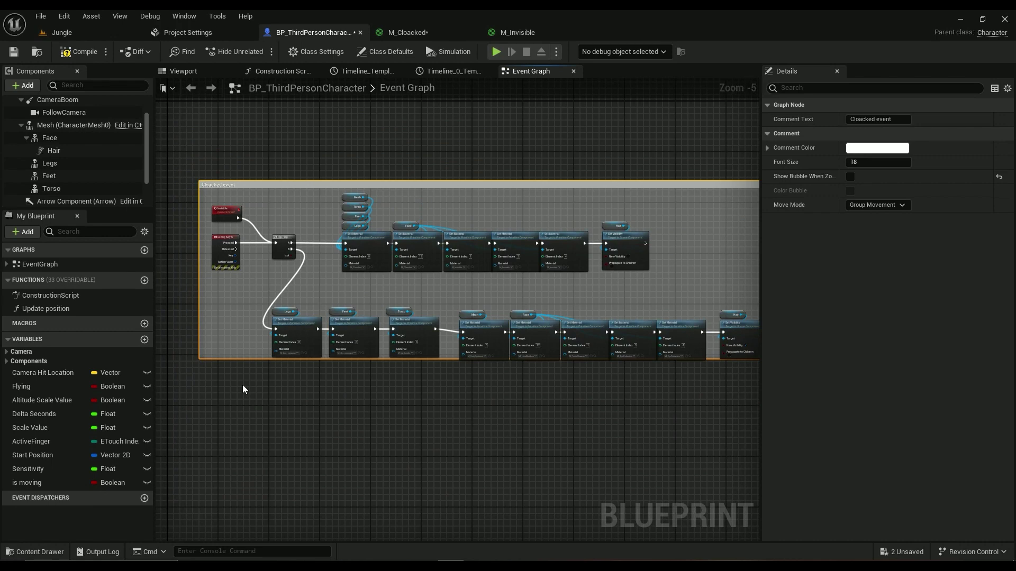
scroll(208, 225, up, 3)
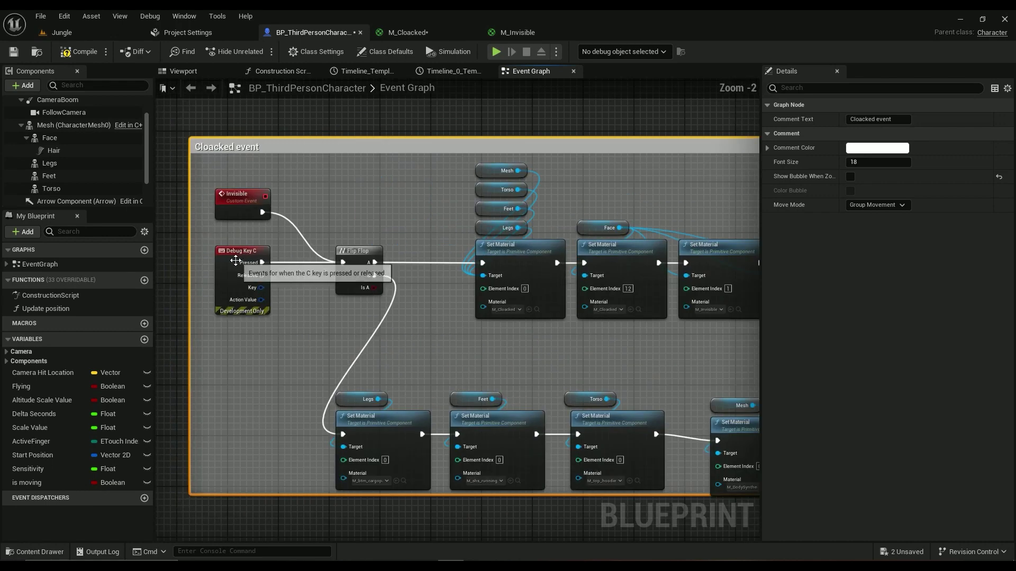
click(246, 216)
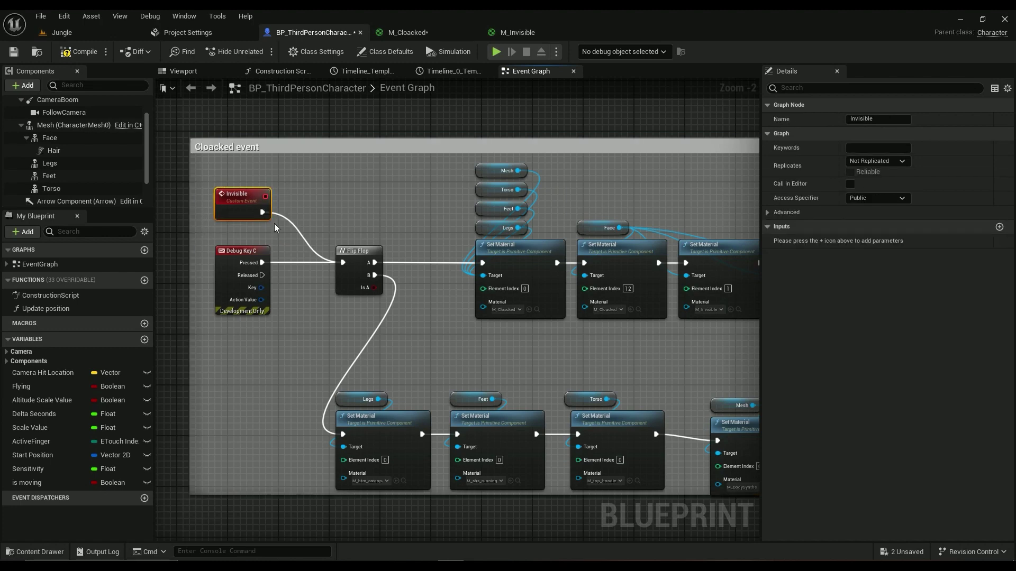
right_click(224, 345)
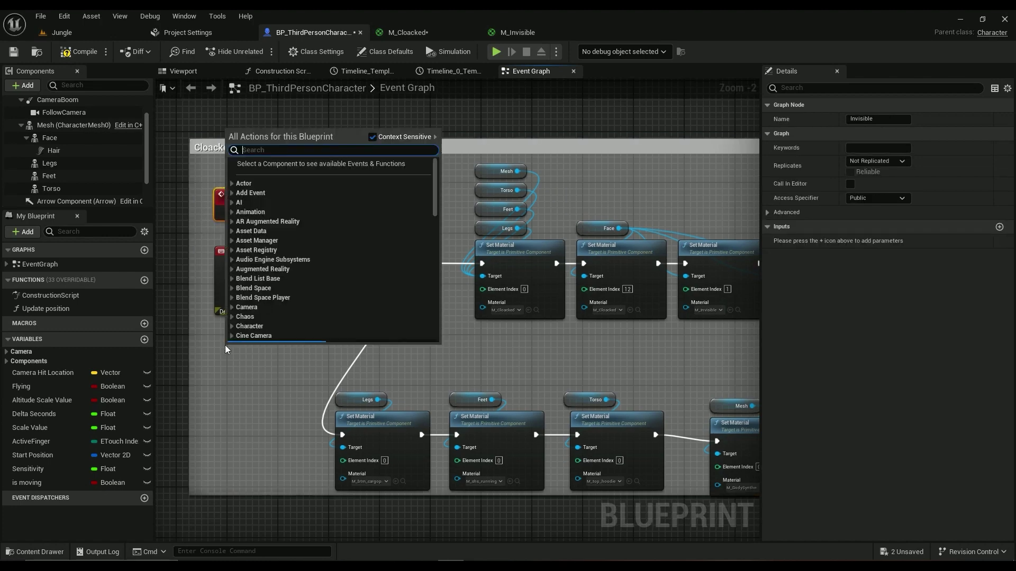
text(c key)
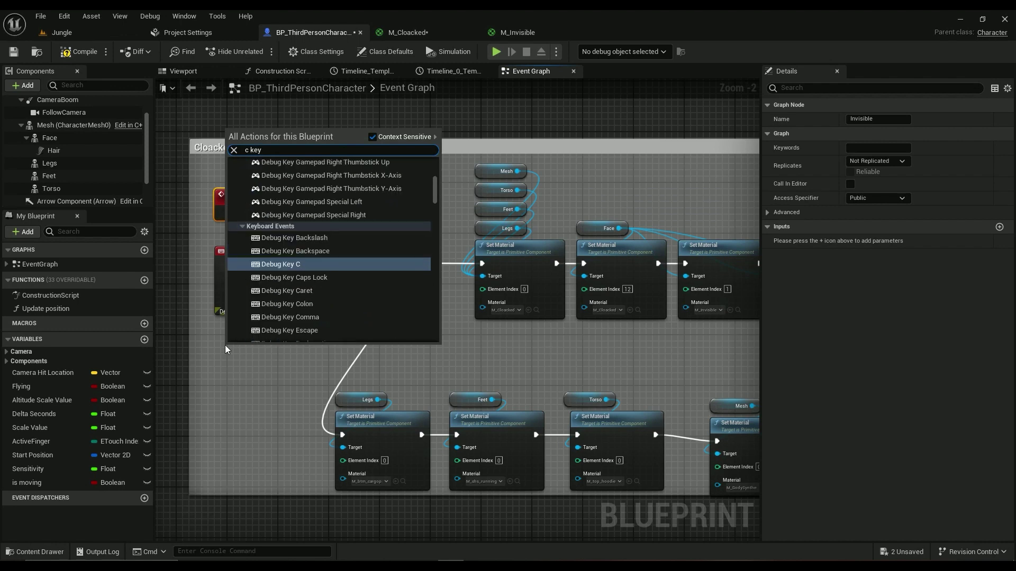
click(290, 263)
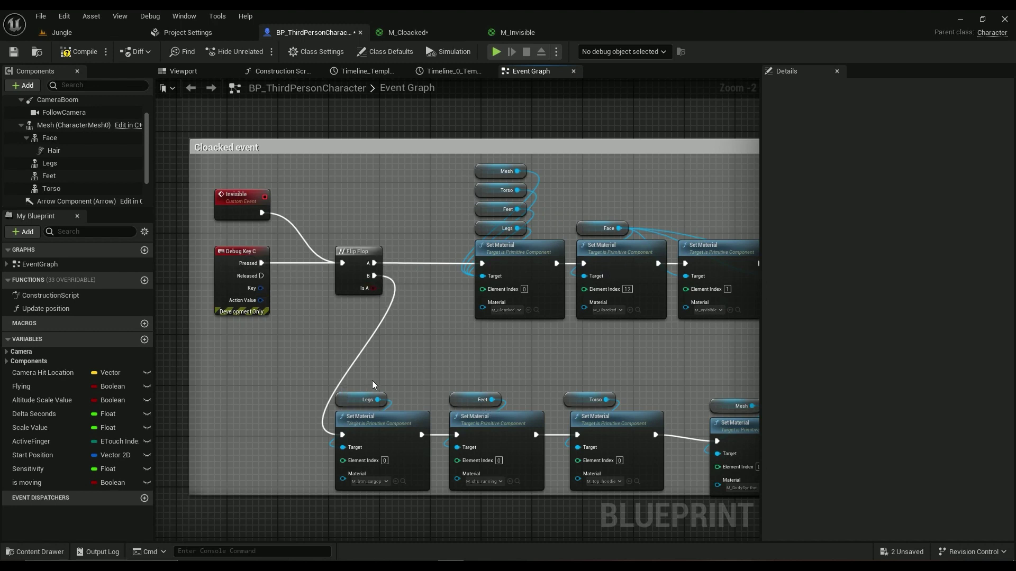
right_click(299, 333)
text(flipf)
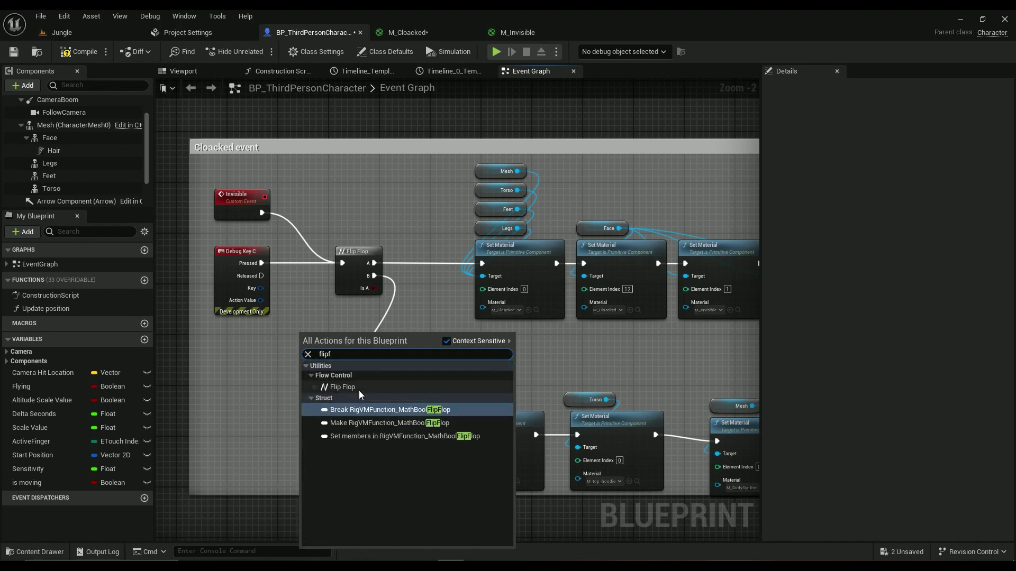
click(428, 287)
scroll(430, 287, down, 3)
scroll(430, 288, up, 3)
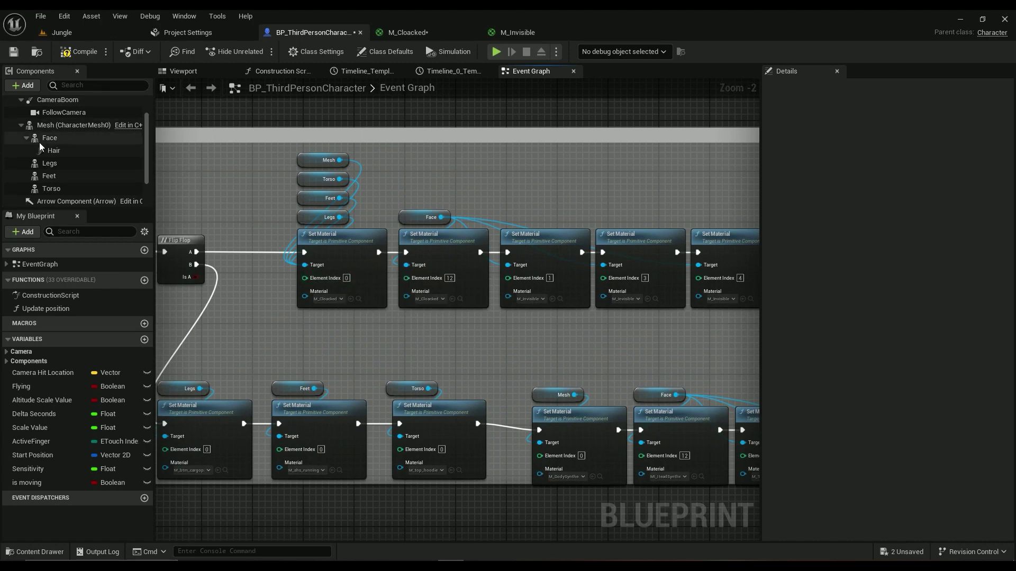
click(53, 151)
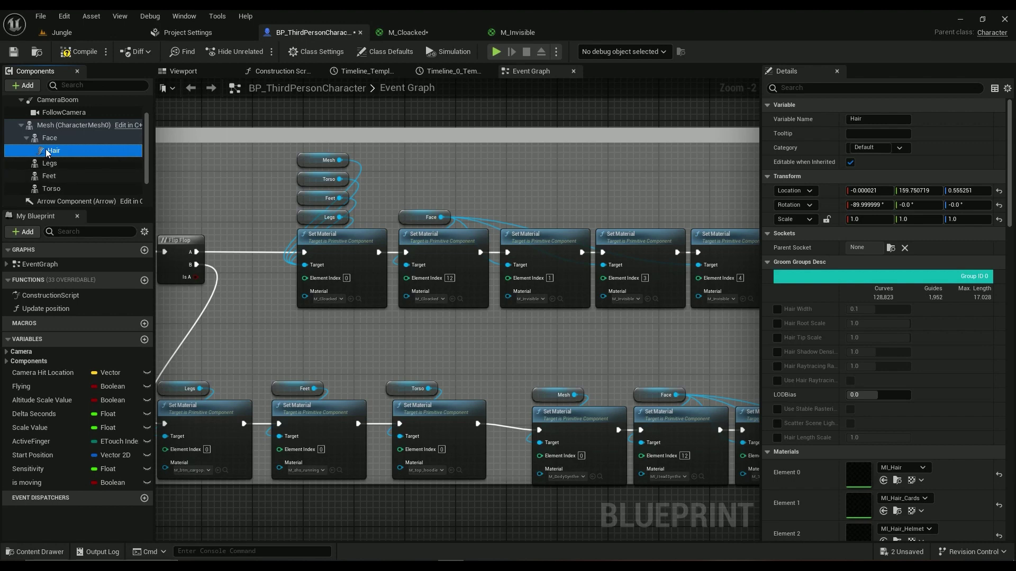
right_drag(398, 206, 58, 185)
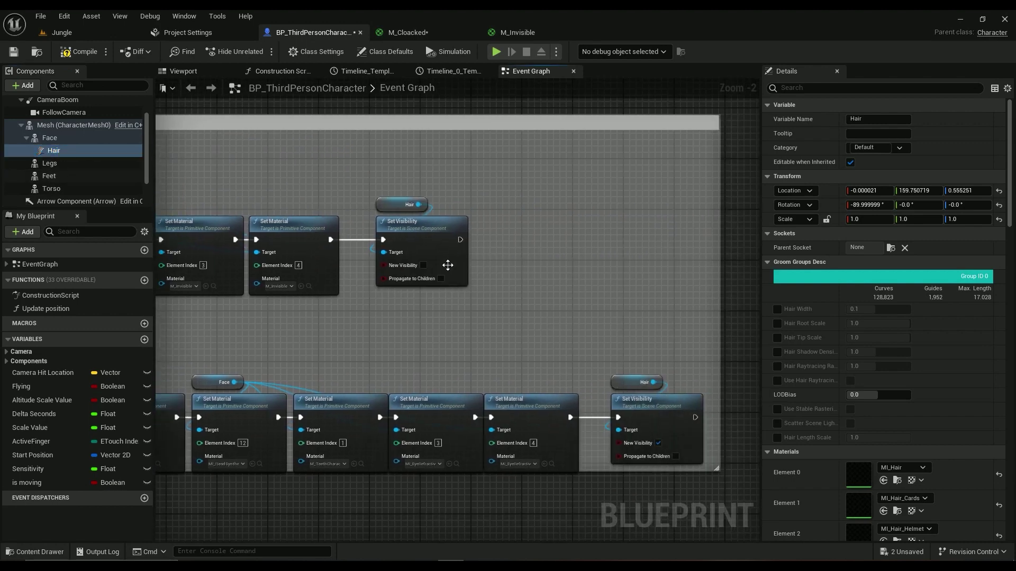
scroll(410, 188, up, 2)
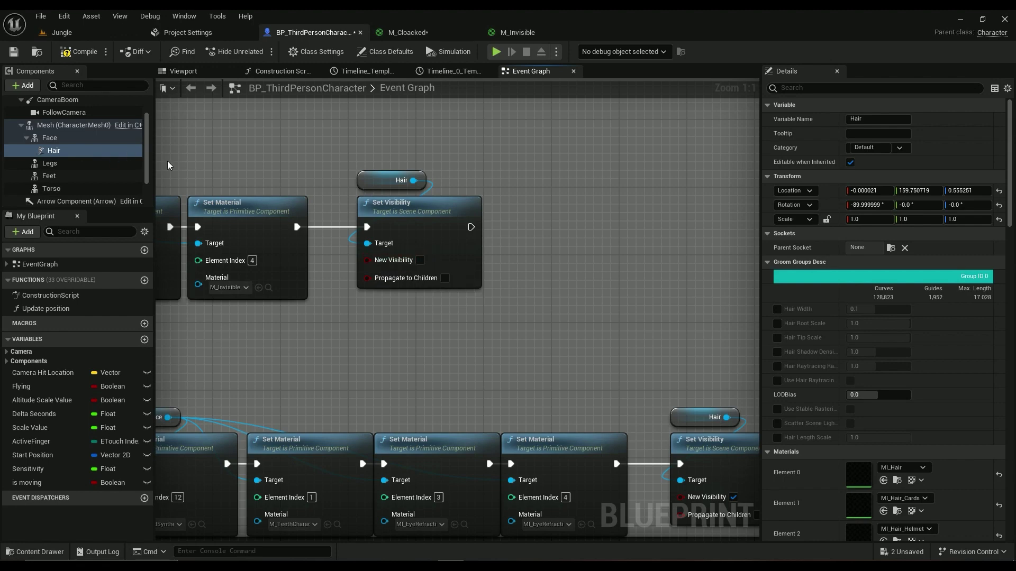
right_drag(167, 161, 363, 173)
scroll(415, 219, down, 2)
right_drag(416, 220, 640, 157)
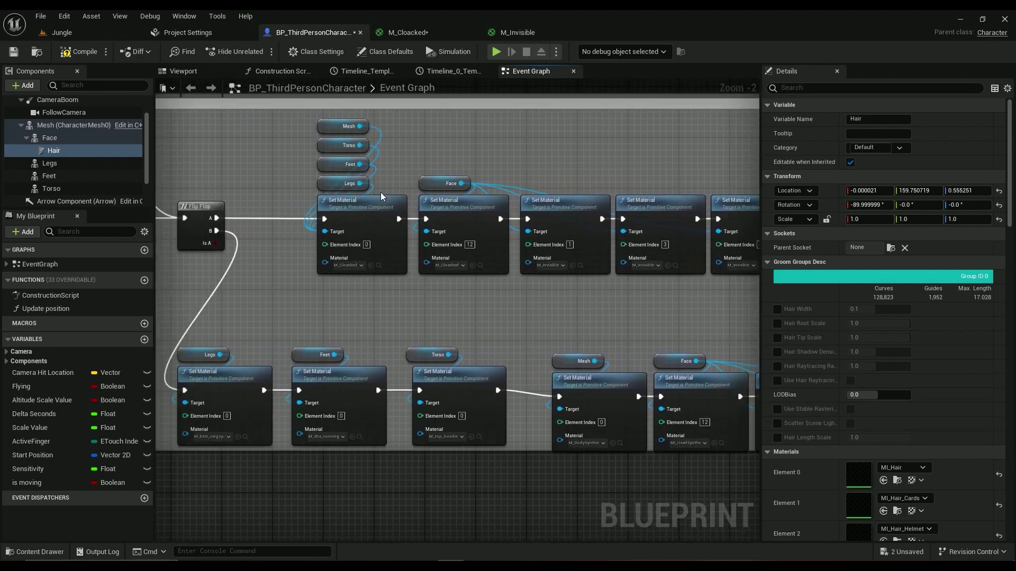
Look up M_Cloacked in its material editor and Content Drawer, then return to the Event Graph
click(390, 33)
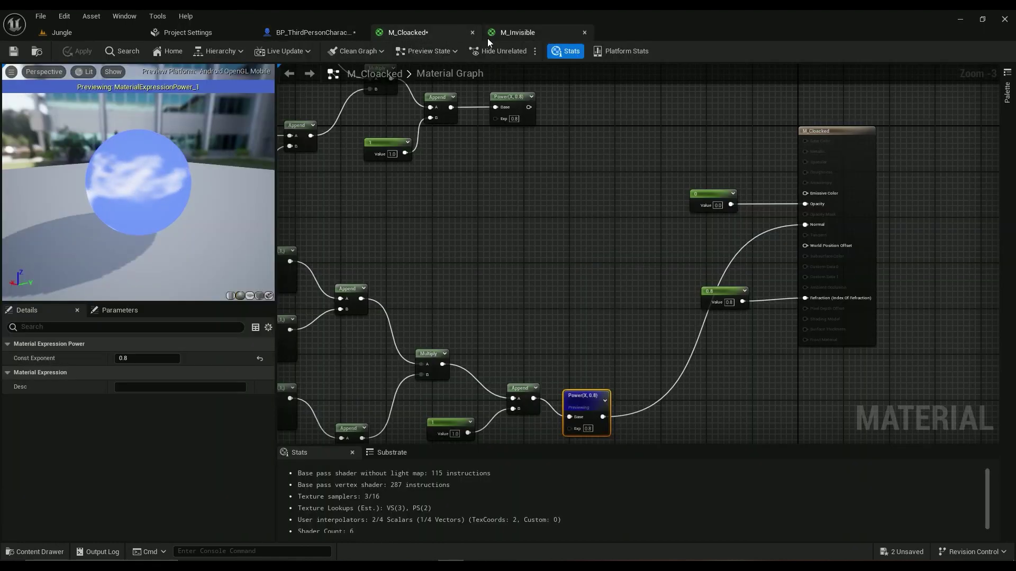
click(37, 51)
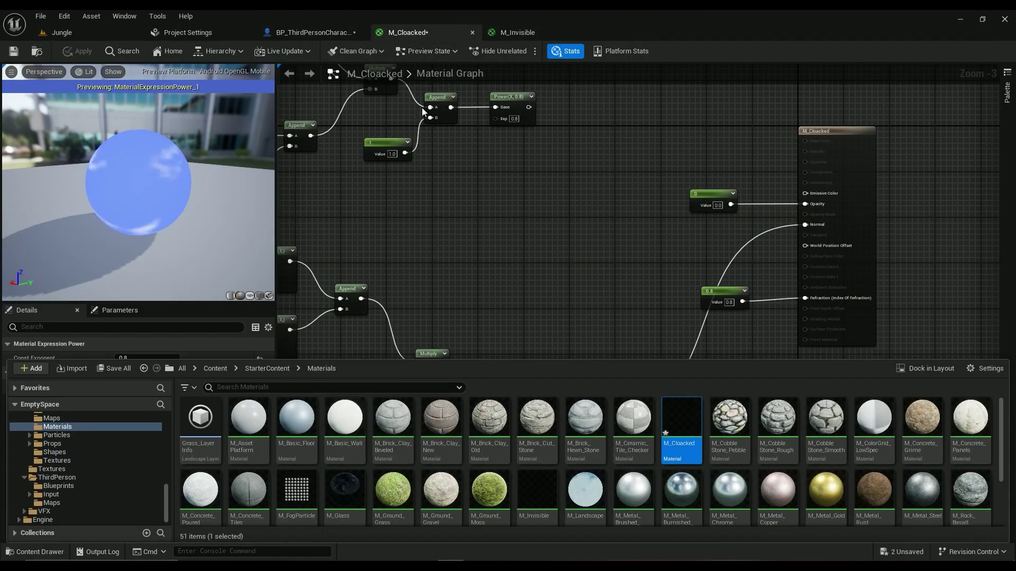
click(324, 34)
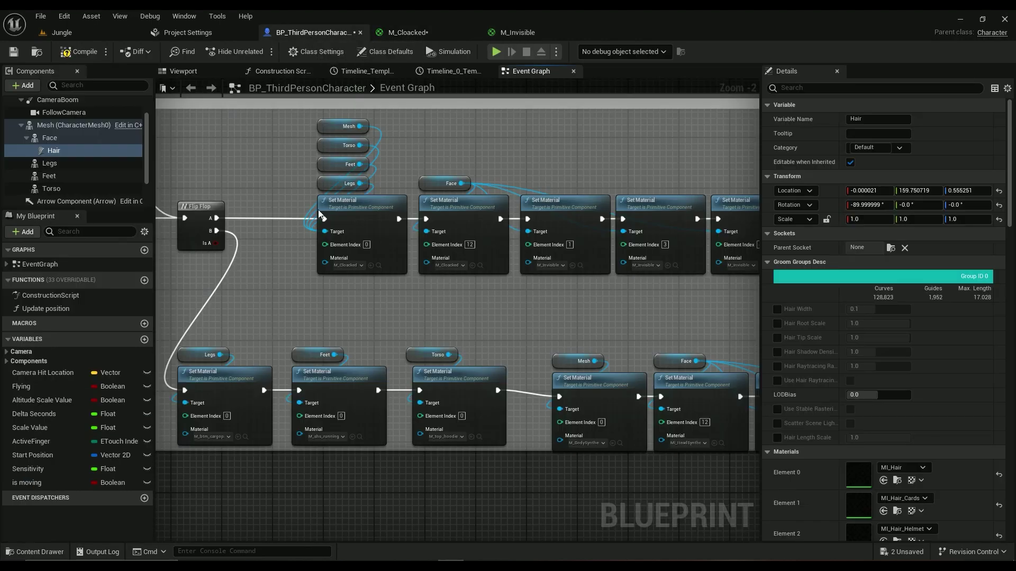
right_drag(234, 194, 322, 226)
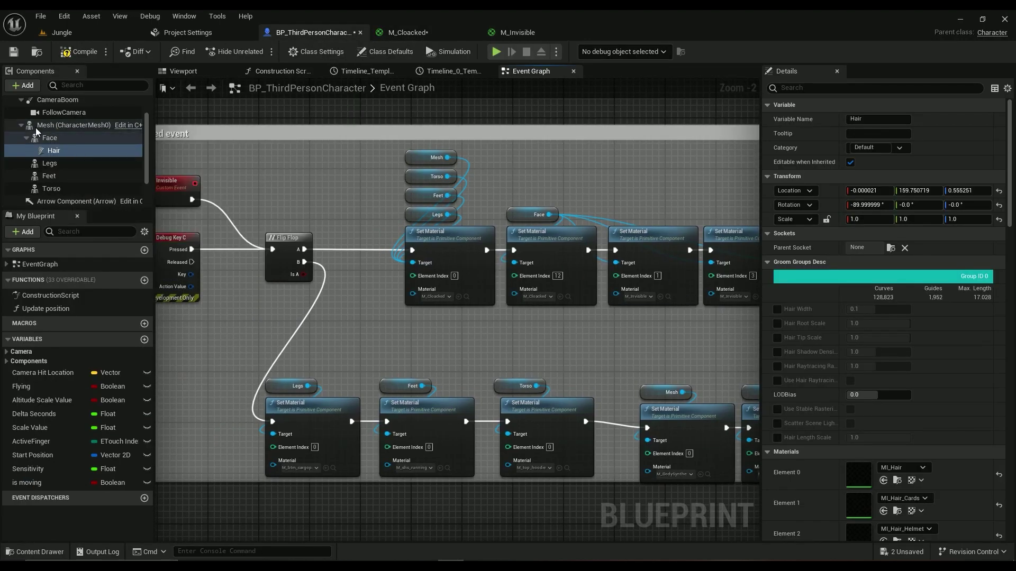
Add a test Set Material node wired to Mesh, delete it, and switch to the Viewport
drag(36, 128, 329, 204)
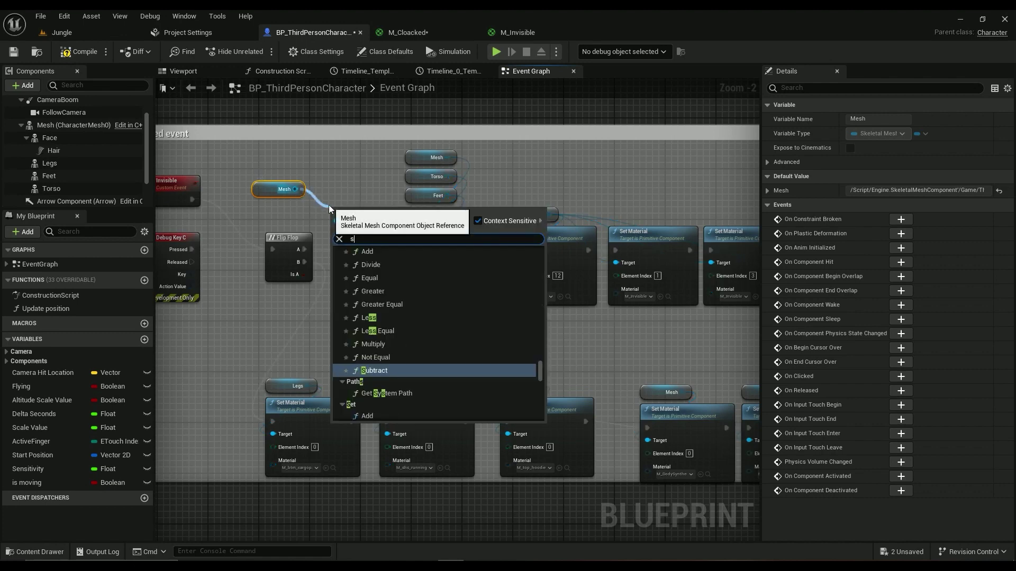
text(set ma)
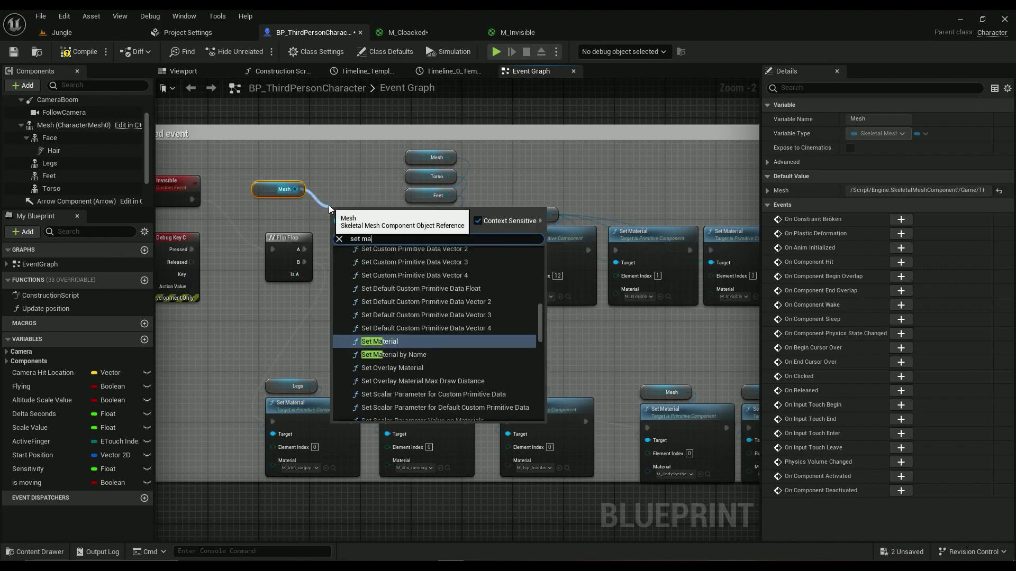
click(401, 342)
drag(376, 250, 350, 173)
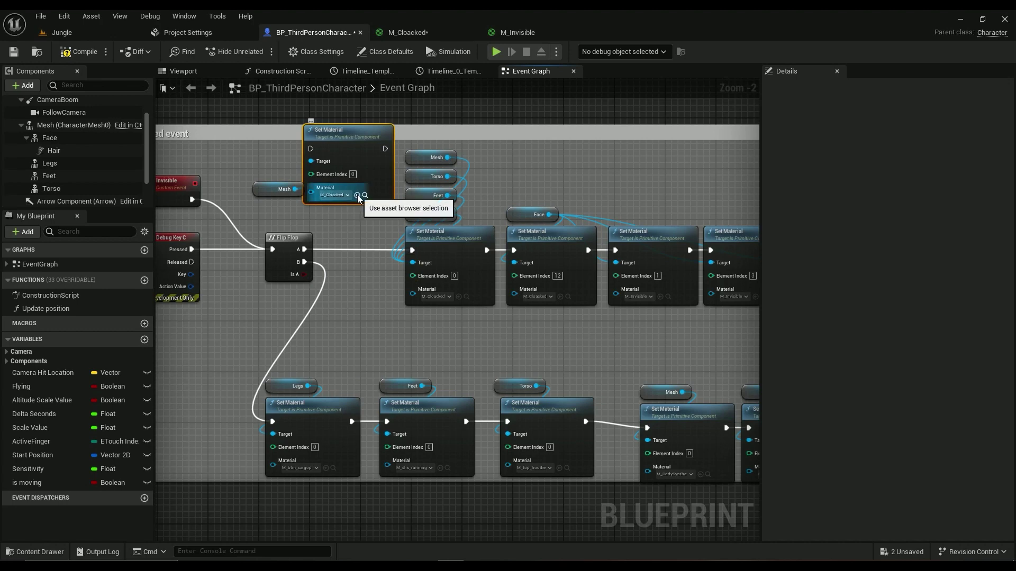
drag(268, 189, 252, 157)
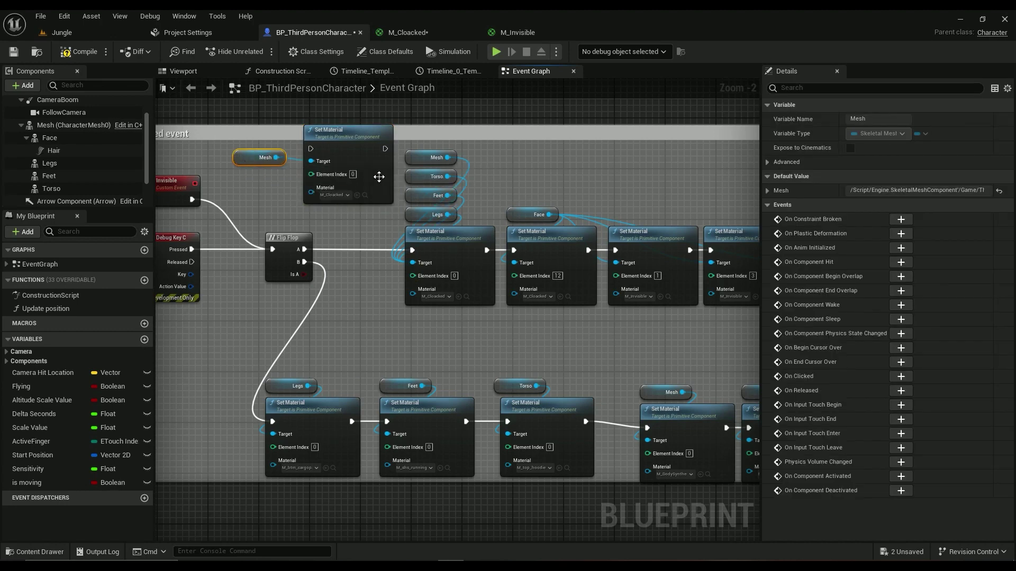
drag(398, 145, 255, 198)
key(Delete)
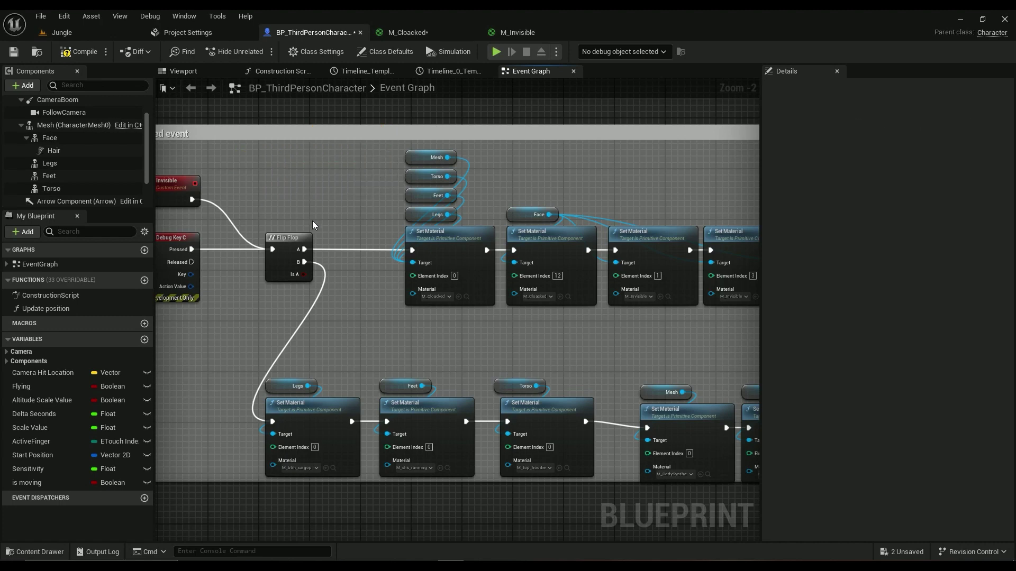
click(203, 70)
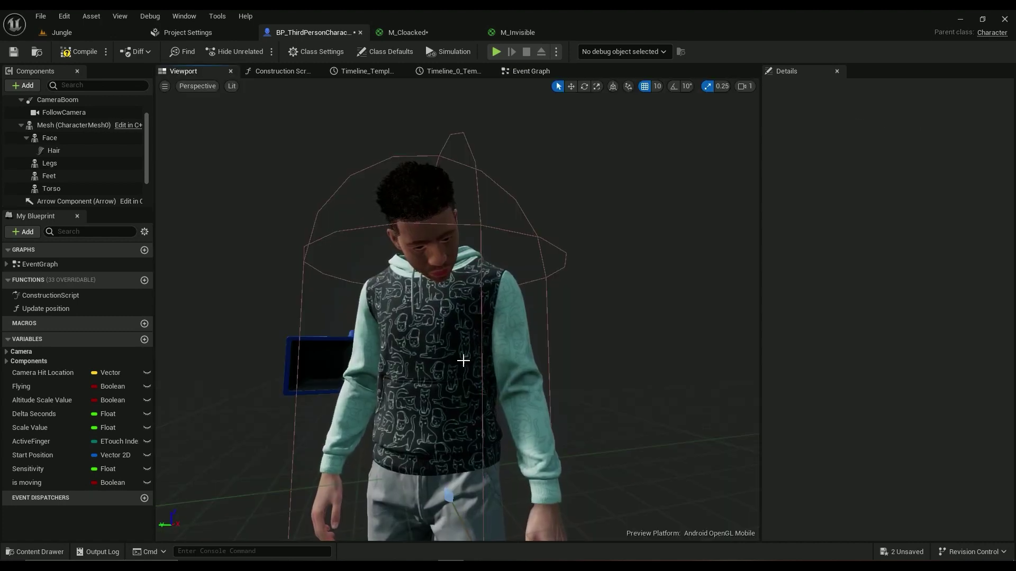
Zoom the character preview in and out, then go back to the Event Graph
scroll(458, 310, up, 5)
scroll(476, 371, down, 5)
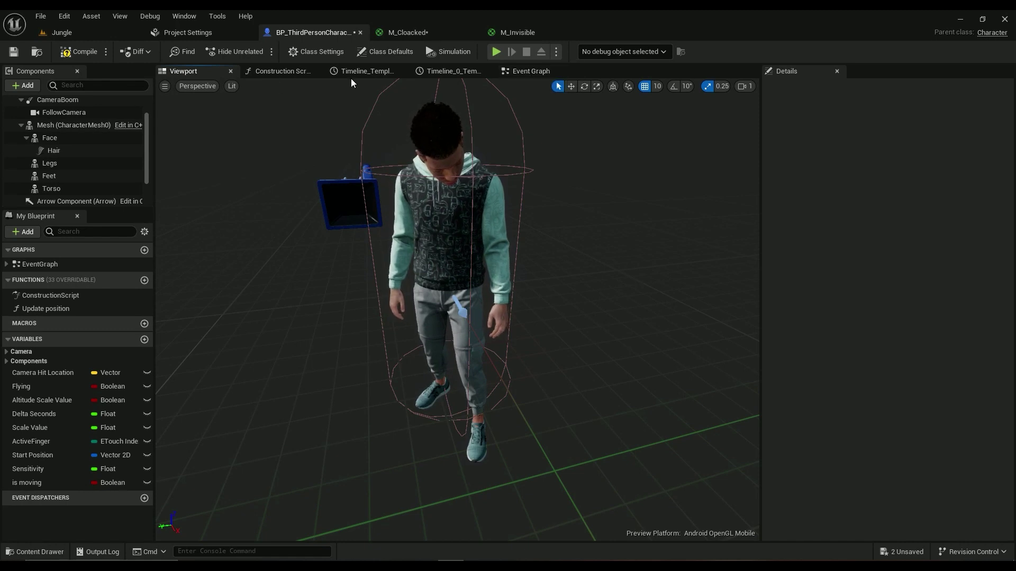
click(521, 73)
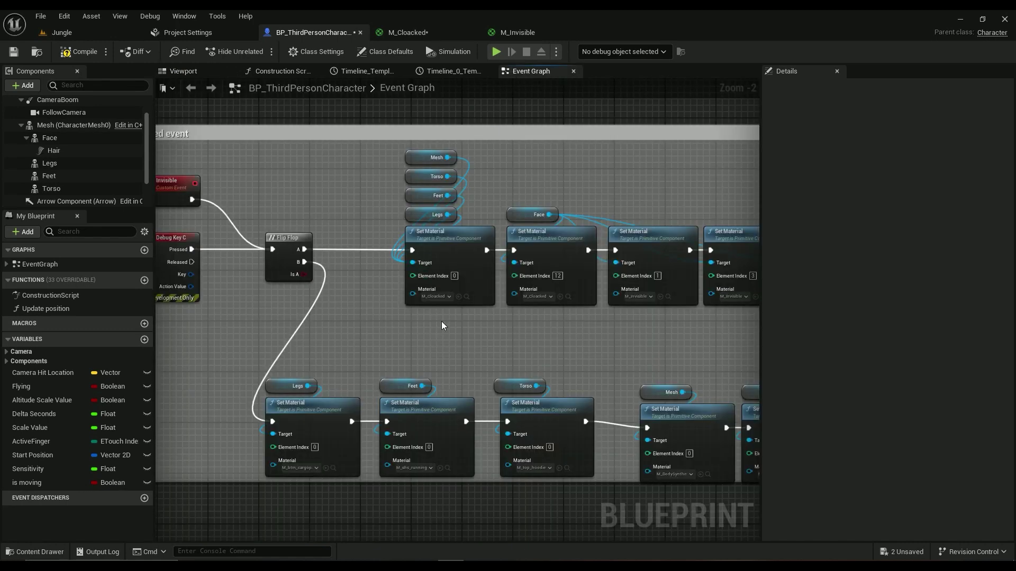
Inspect the Feet, Legs and Face components' details in turn
click(49, 176)
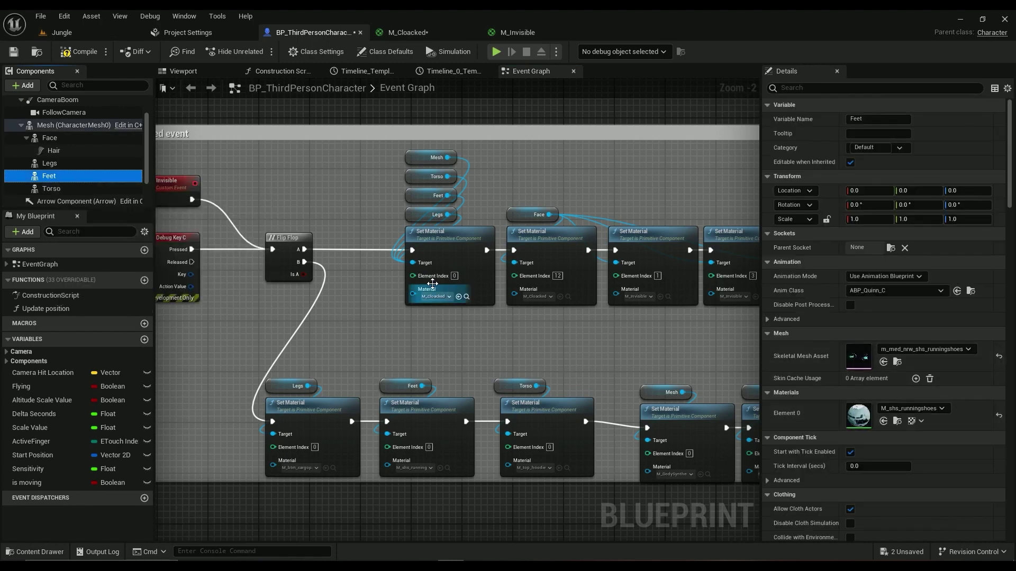
scroll(454, 279, up, 2)
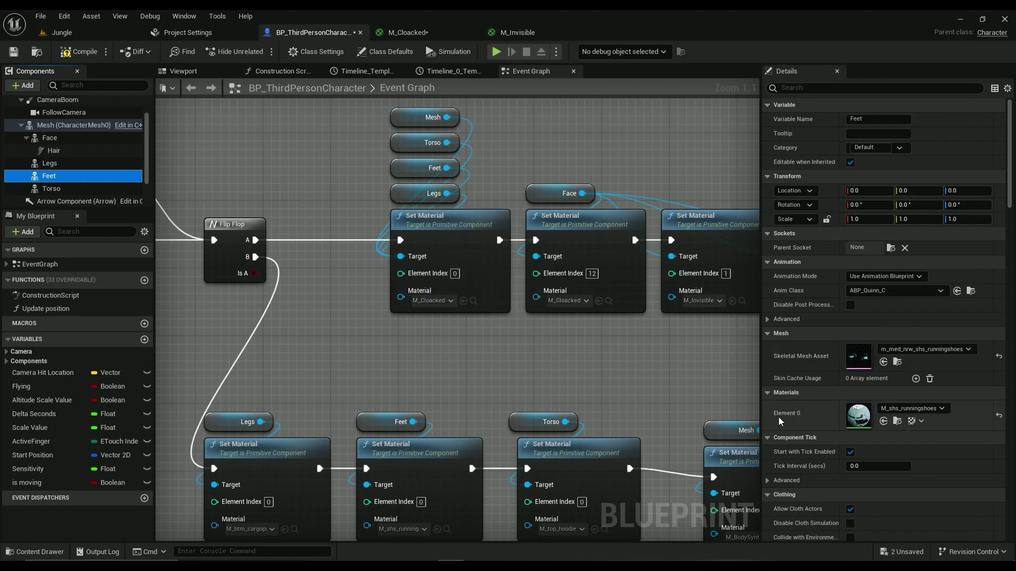
click(49, 163)
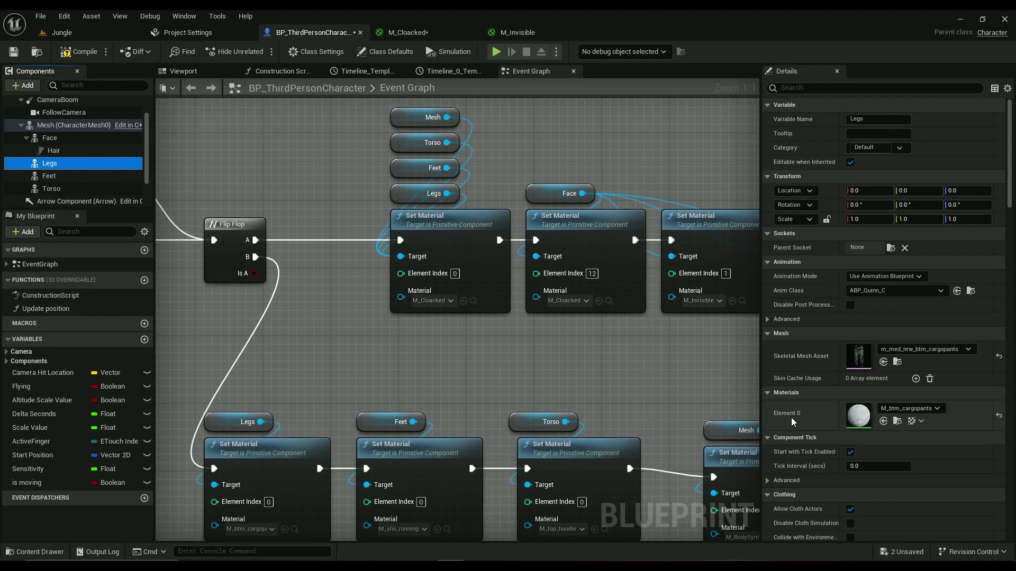
click(49, 138)
scroll(814, 407, down, 4)
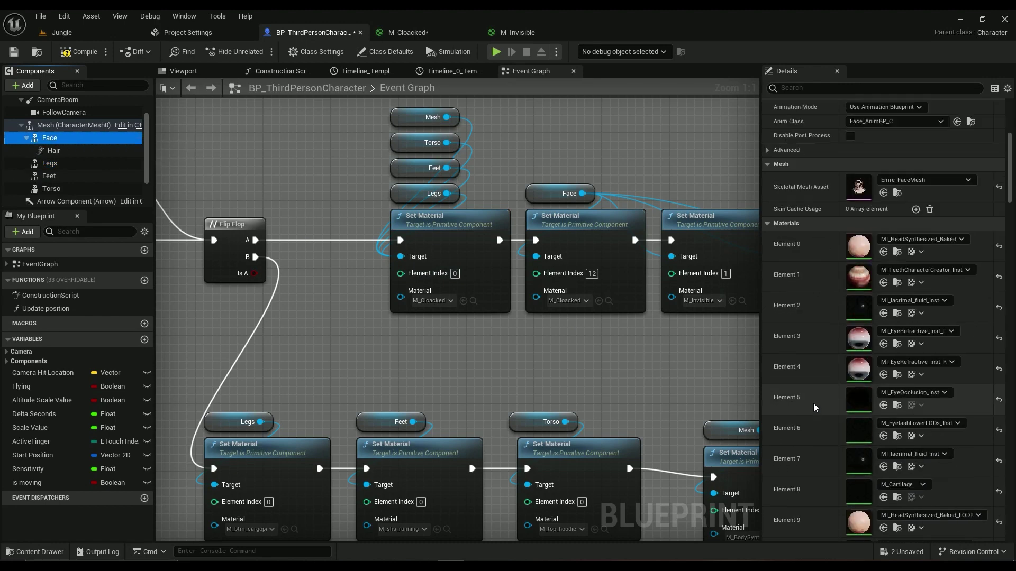
scroll(814, 407, down, 10)
scroll(814, 407, up, 6)
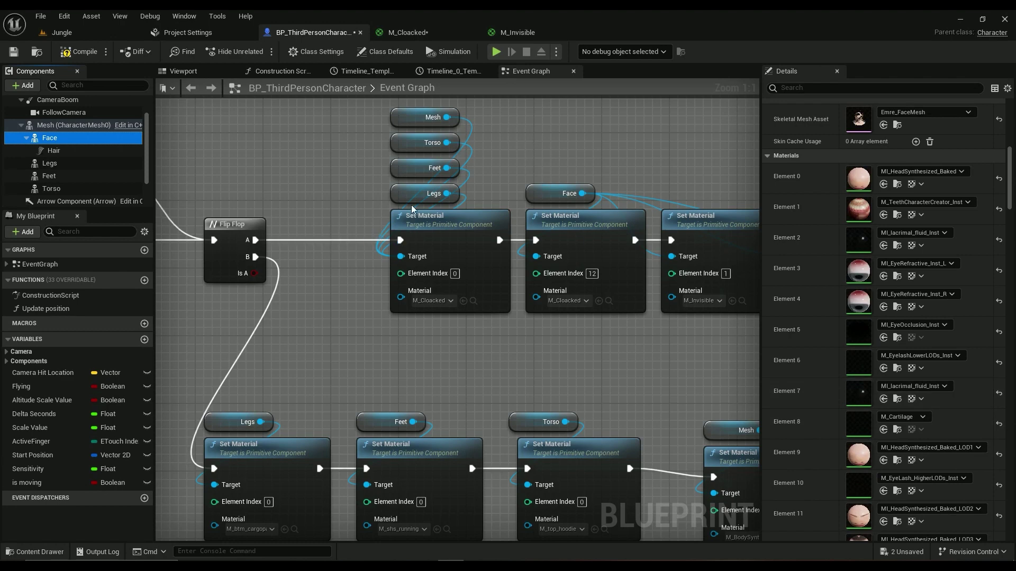
Pan the Event Graph across the cloak chain's Set Material nodes
right_drag(378, 140, 404, 207)
drag(380, 171, 497, 278)
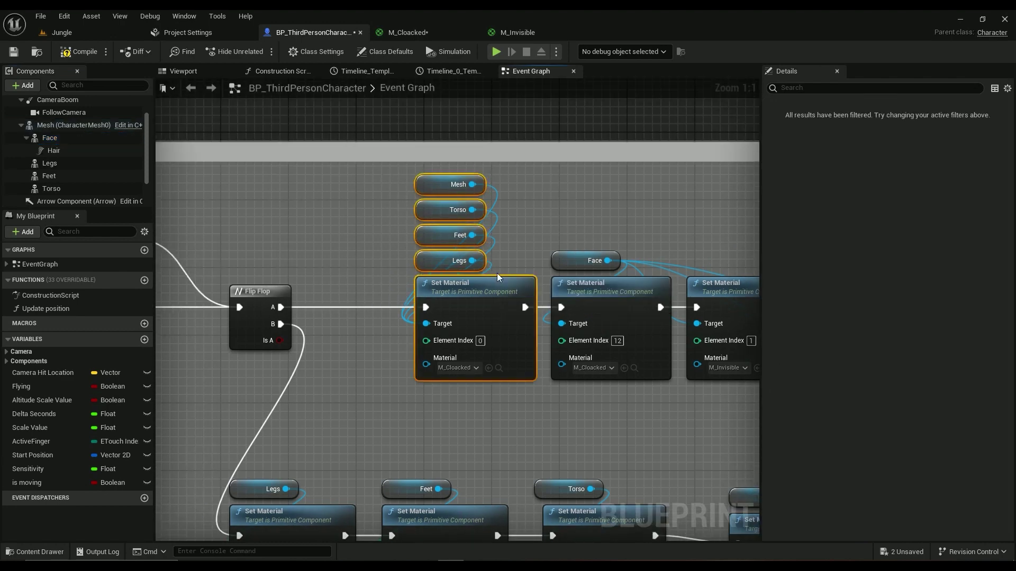
click(505, 209)
scroll(50, 154, up, 3)
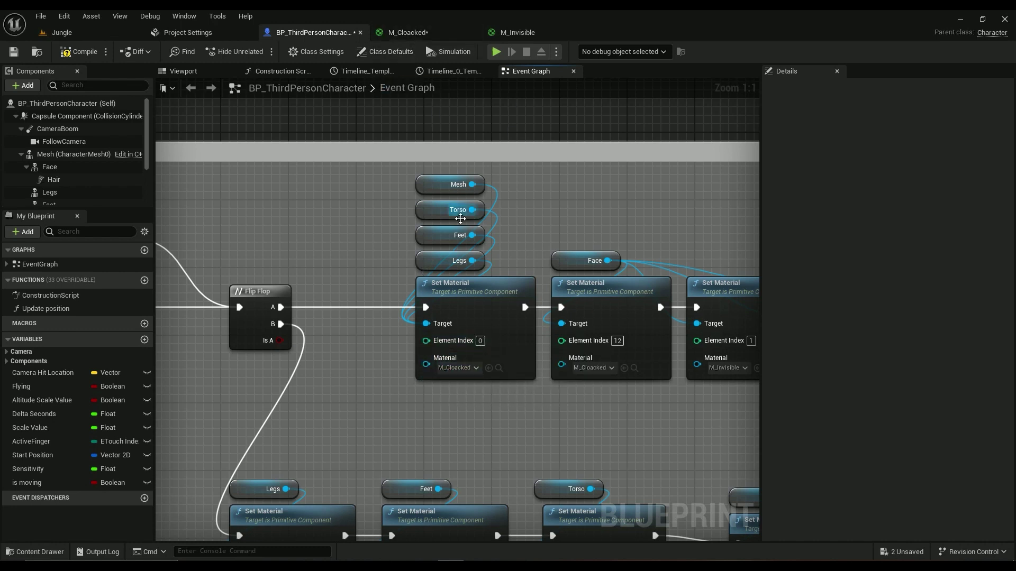
right_drag(521, 233, 297, 164)
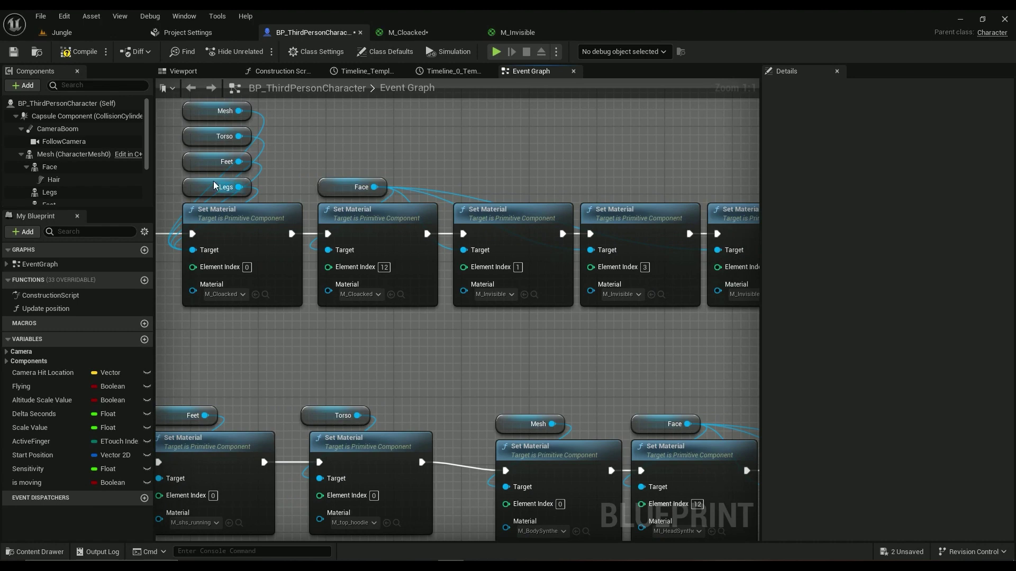
Select Face again and scroll its Details panel down to the Materials element list
click(48, 167)
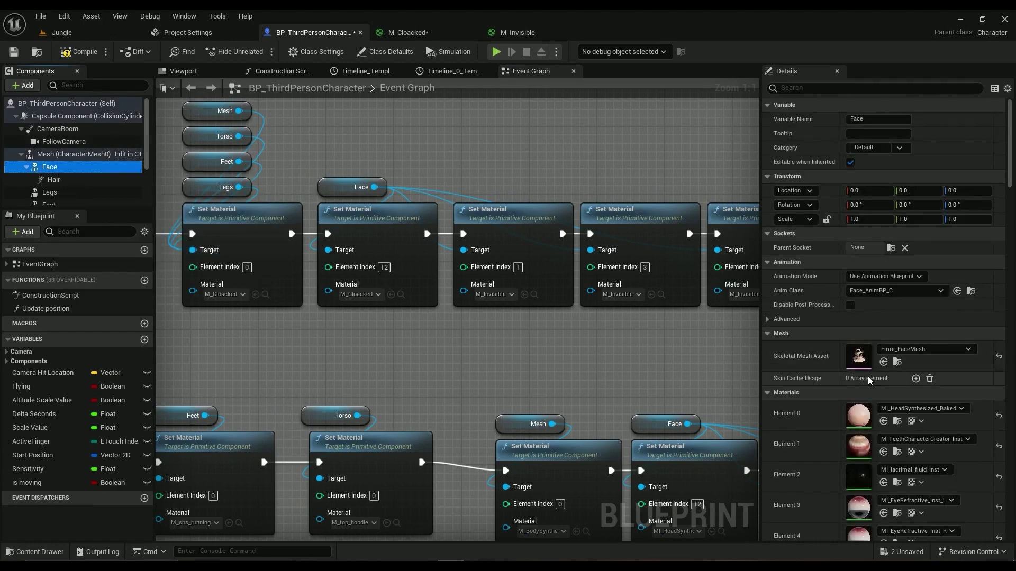
scroll(856, 373, down, 5)
scroll(857, 377, down, 4)
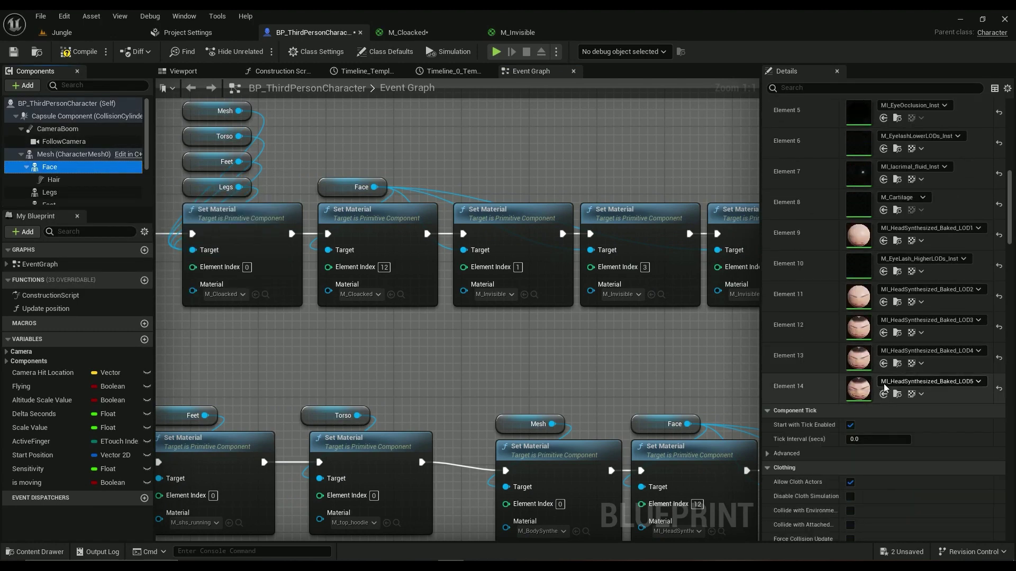
scroll(857, 381, up, 1)
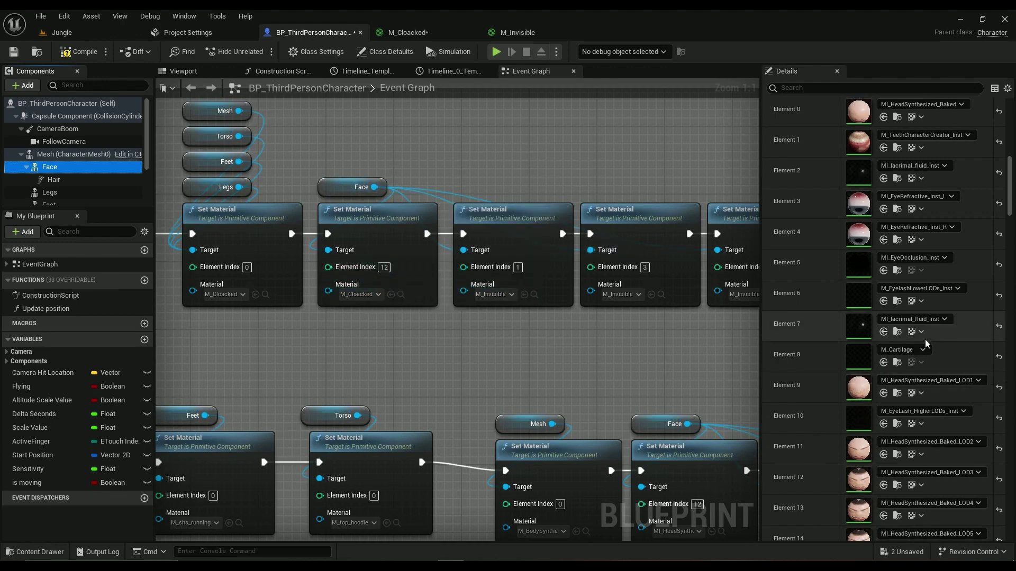
scroll(828, 455, down, 1)
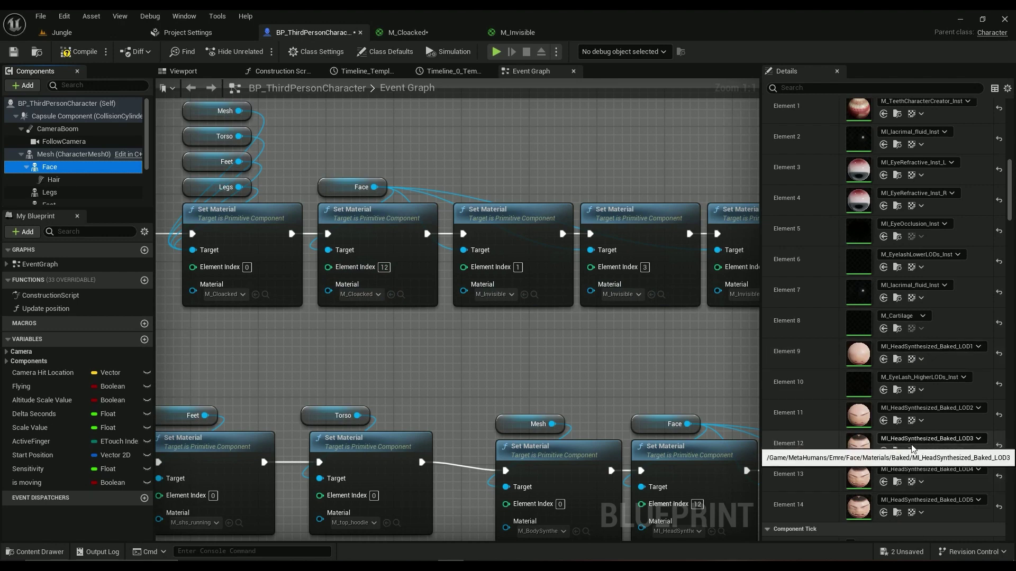
scroll(33, 189, down, 3)
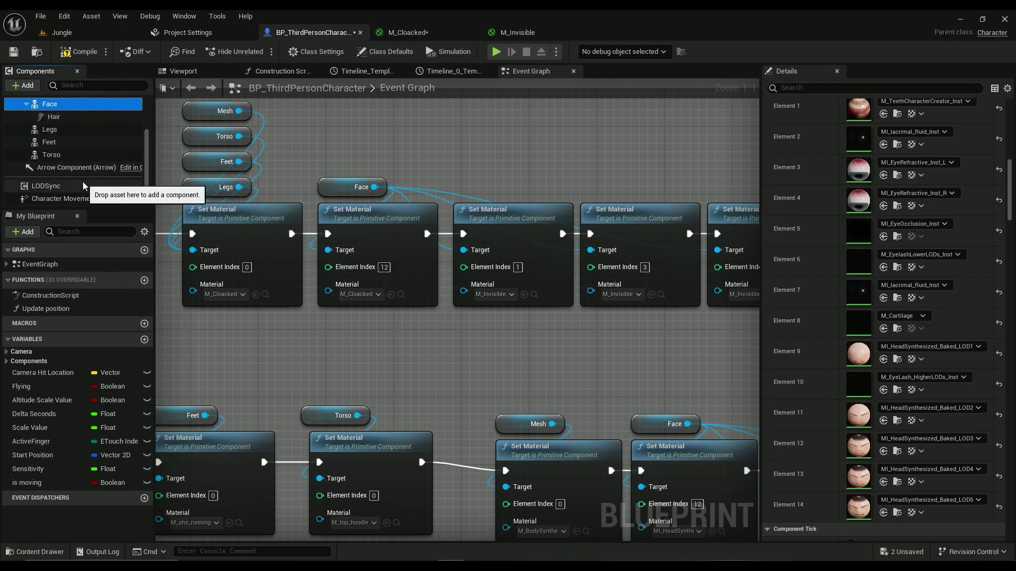
click(53, 186)
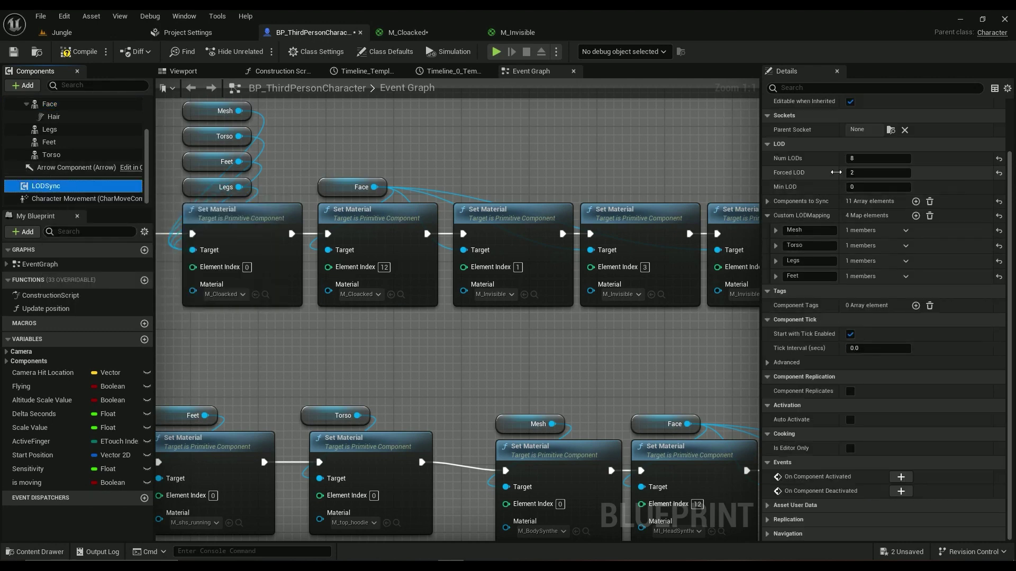
mouse_move(800, 176)
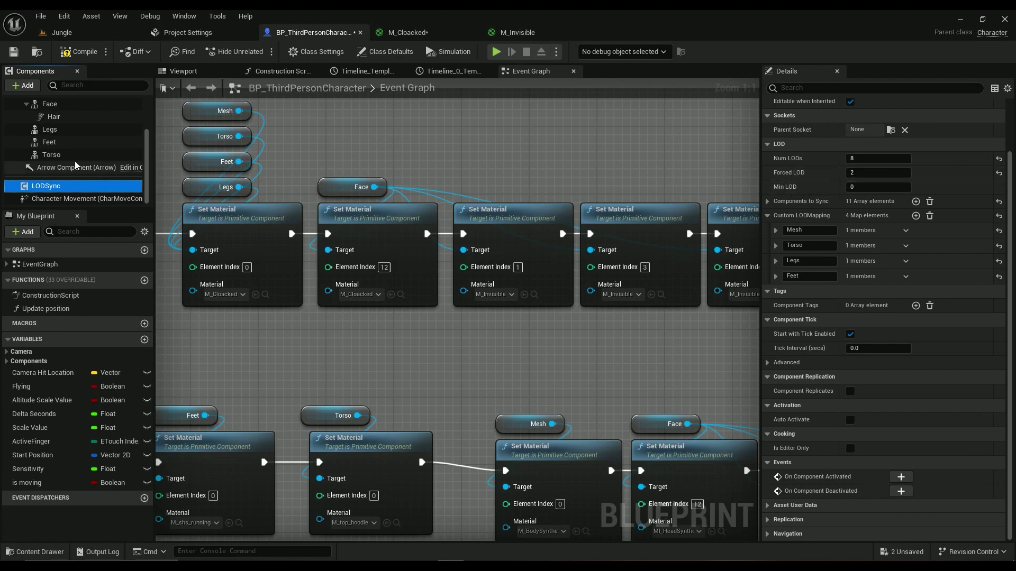
scroll(58, 159, up, 3)
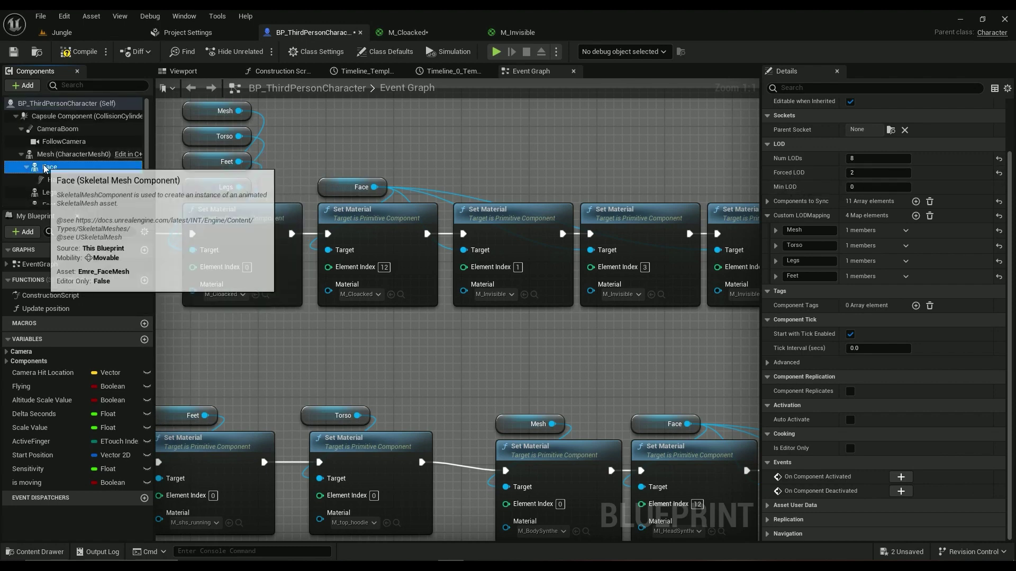
click(48, 167)
scroll(859, 349, down, 5)
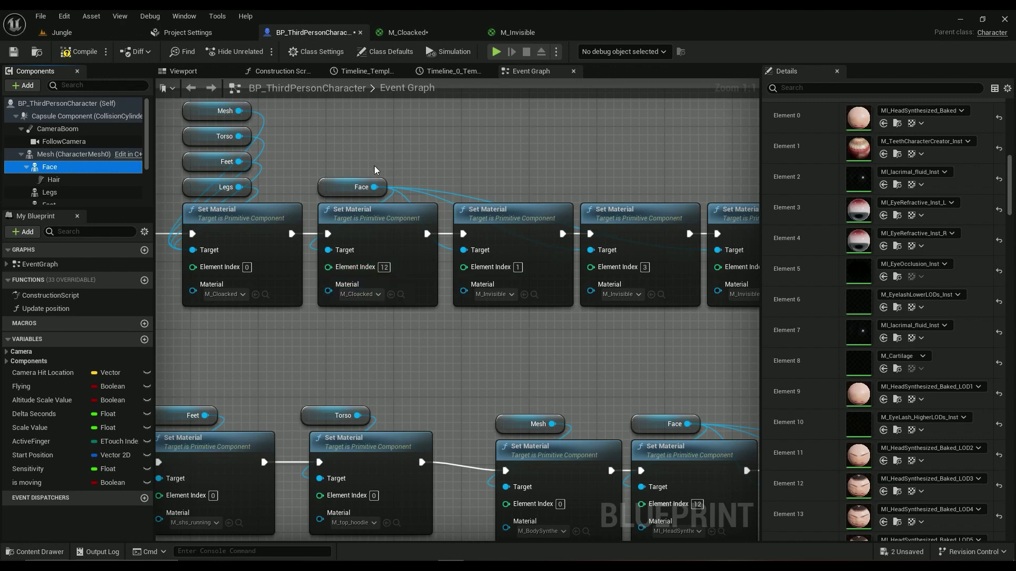
scroll(821, 317, up, 2)
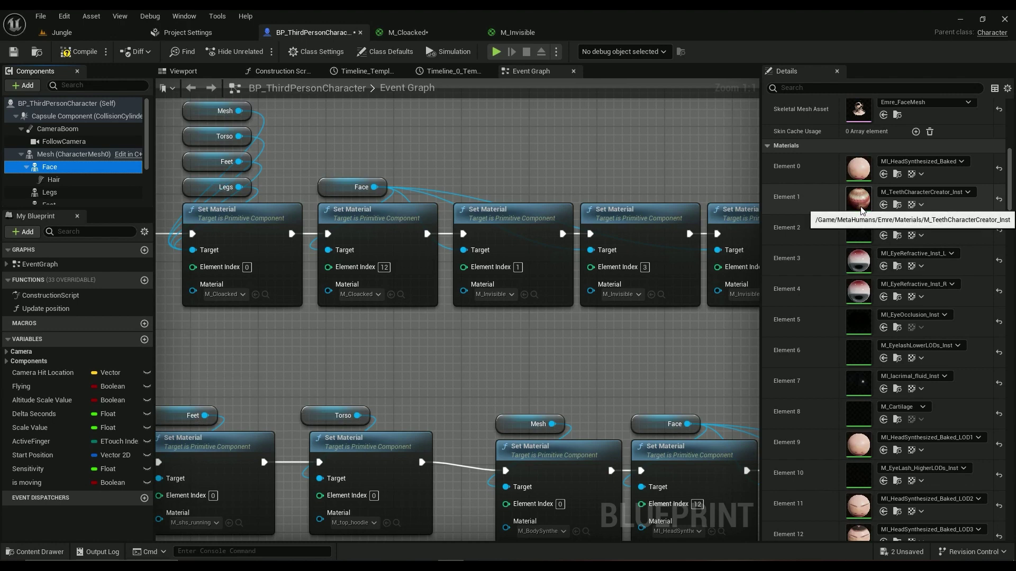
right_drag(510, 242, 314, 239)
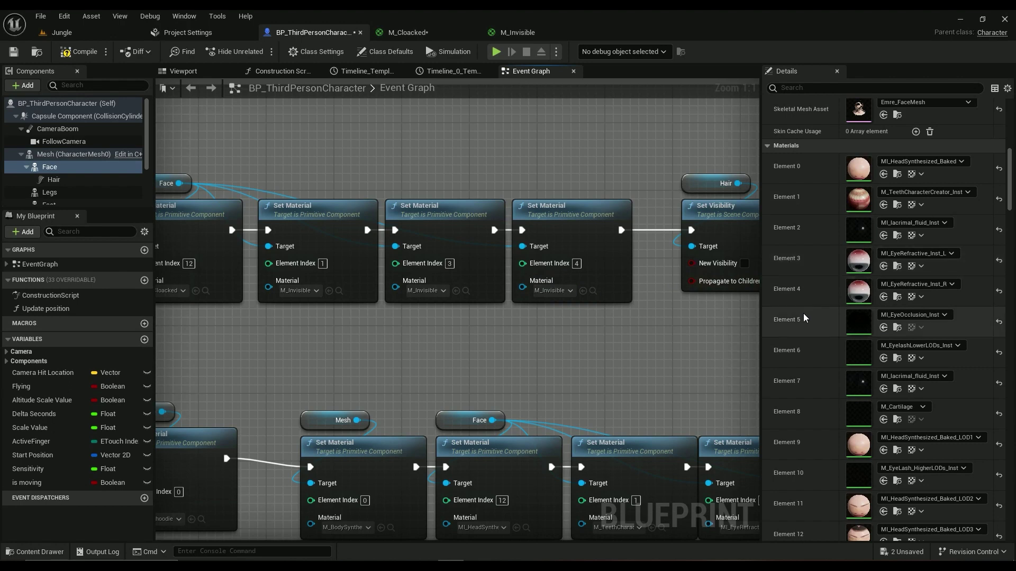
scroll(811, 373, down, 2)
scroll(846, 365, up, 2)
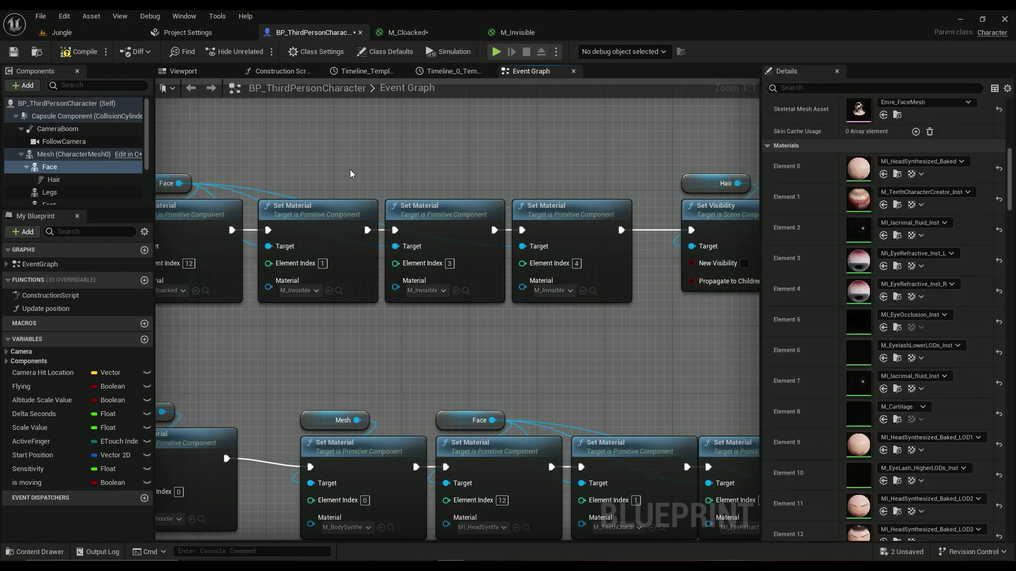
right_drag(350, 169, 432, 153)
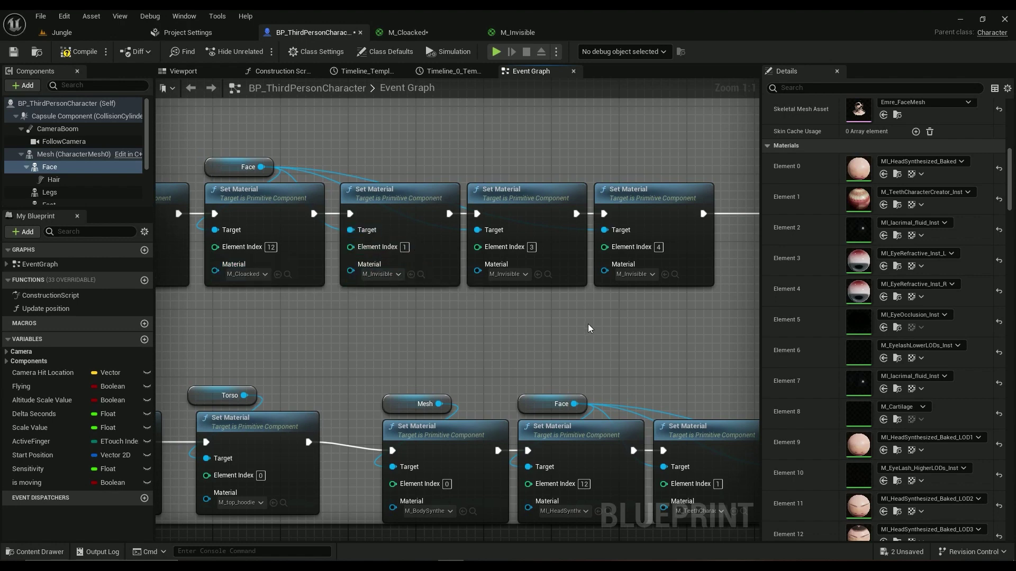
Check M_Invisible's Masked blend mode and Unlit shading model
click(513, 34)
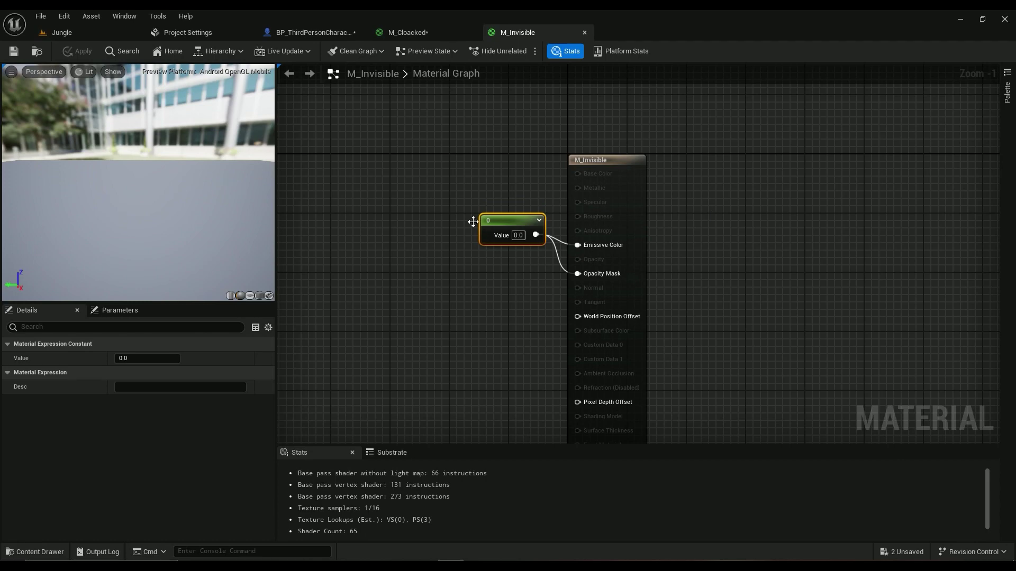
click(630, 220)
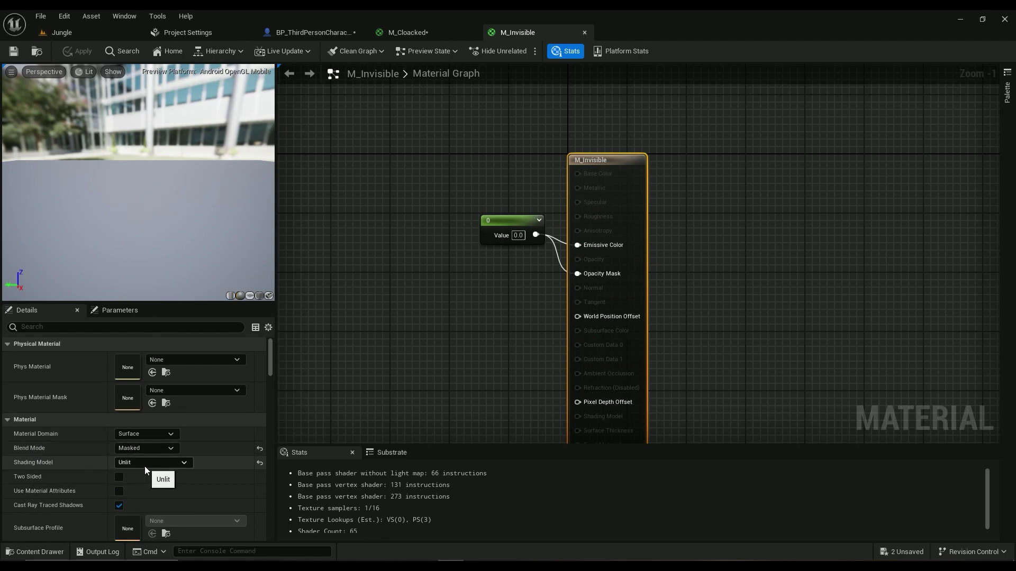
scroll(145, 466, down, 5)
Duplicate and undo the 0 constant, apply M_Invisible, and return to the character Blueprint
drag(513, 218, 489, 235)
key(ctrl+d)
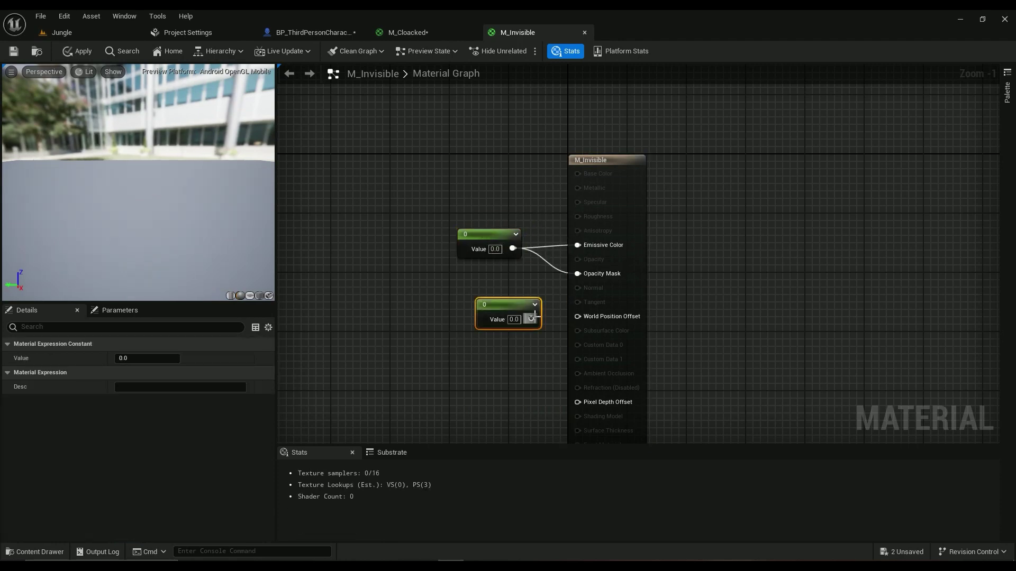
drag(510, 305, 486, 296)
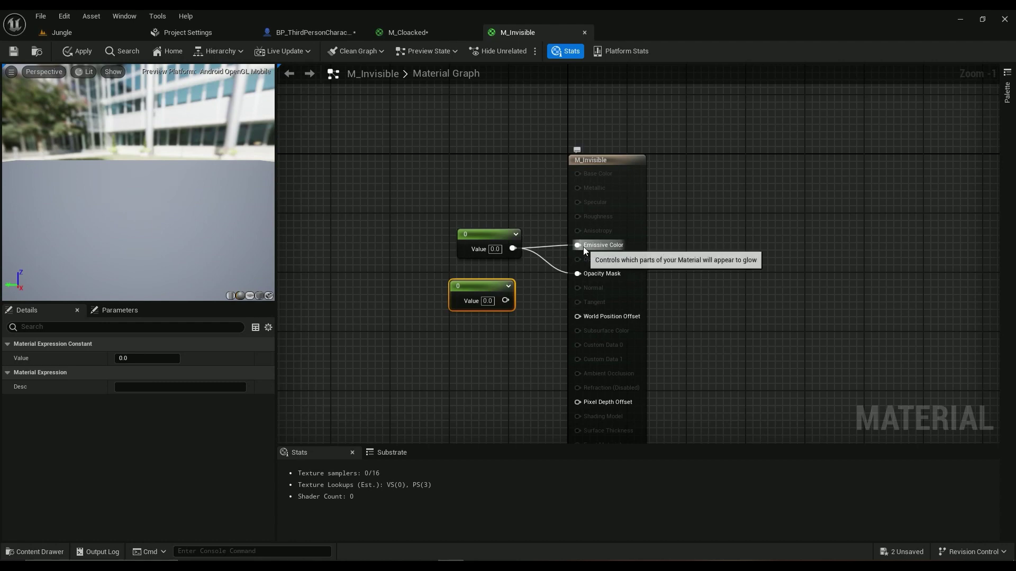
click(475, 321)
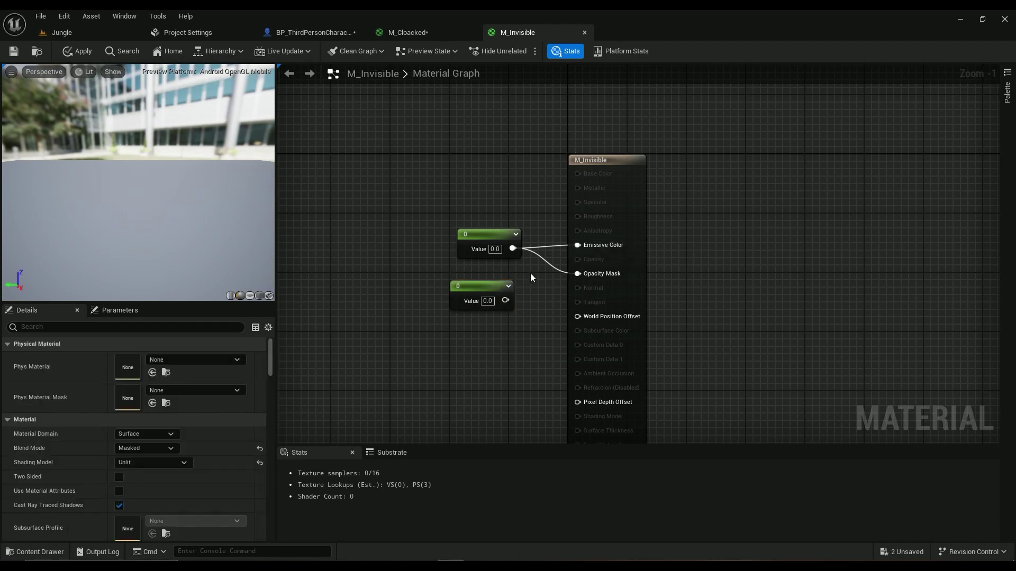
key(ctrl+z)
key(ctrl+z)
click(61, 53)
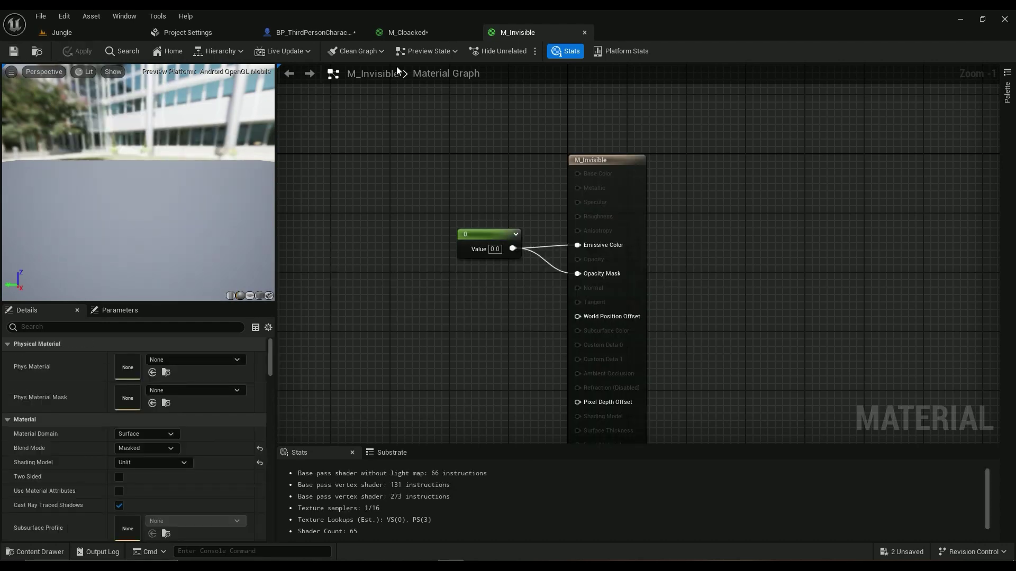
click(288, 31)
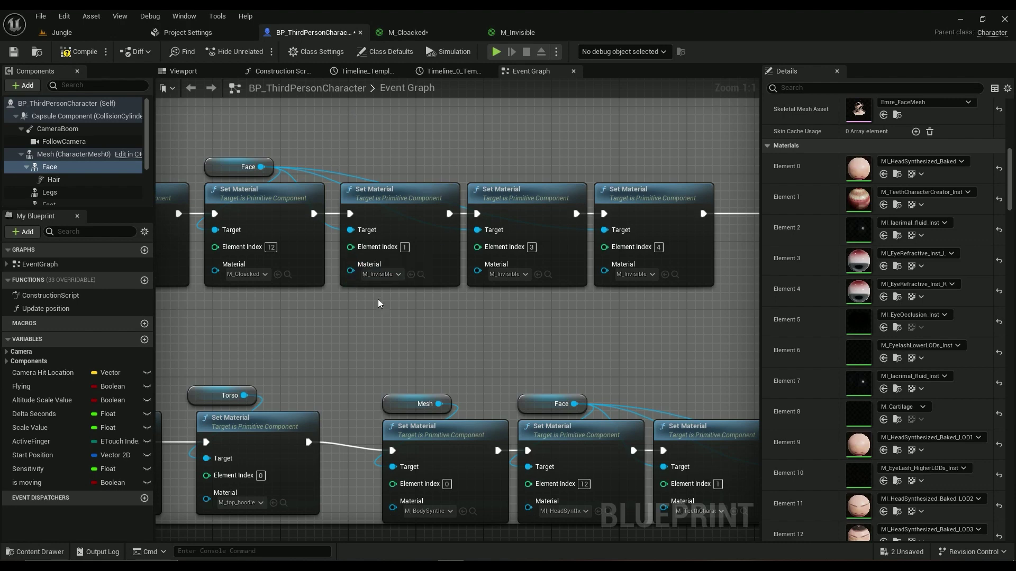
Locate M_Invisible from the Material pin's browse icon and close the Content Drawer
click(517, 32)
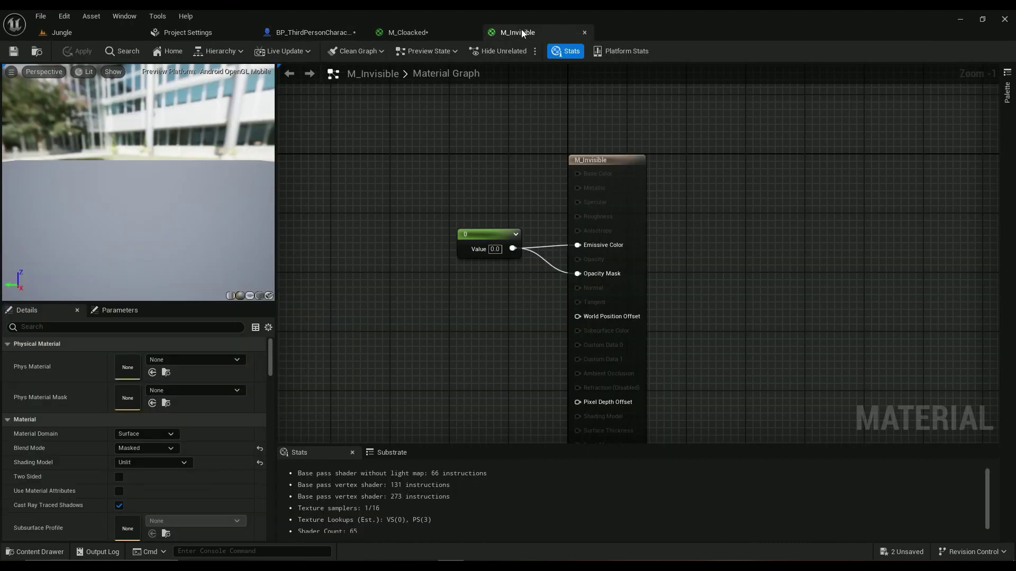
click(37, 51)
click(296, 32)
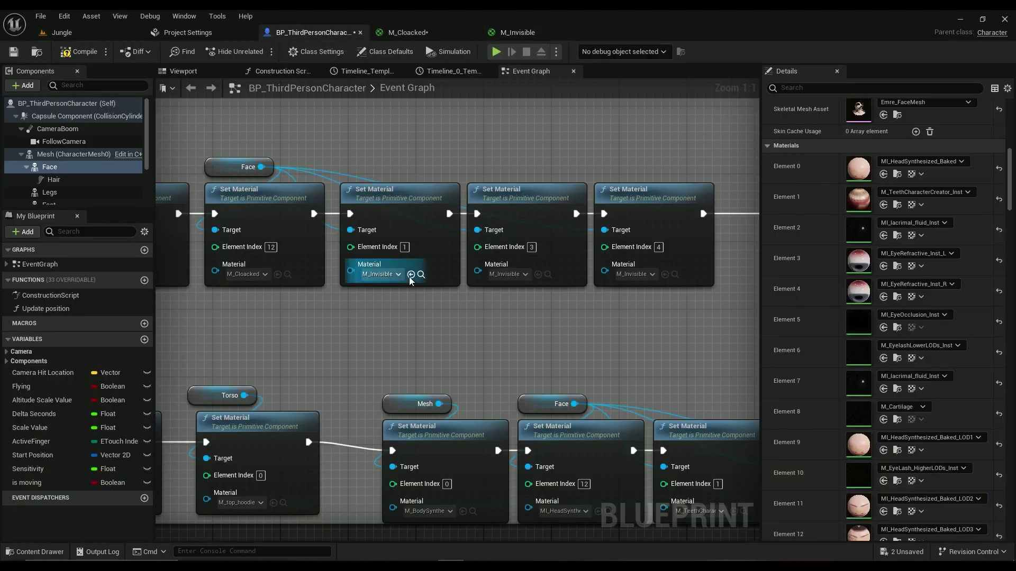
click(421, 274)
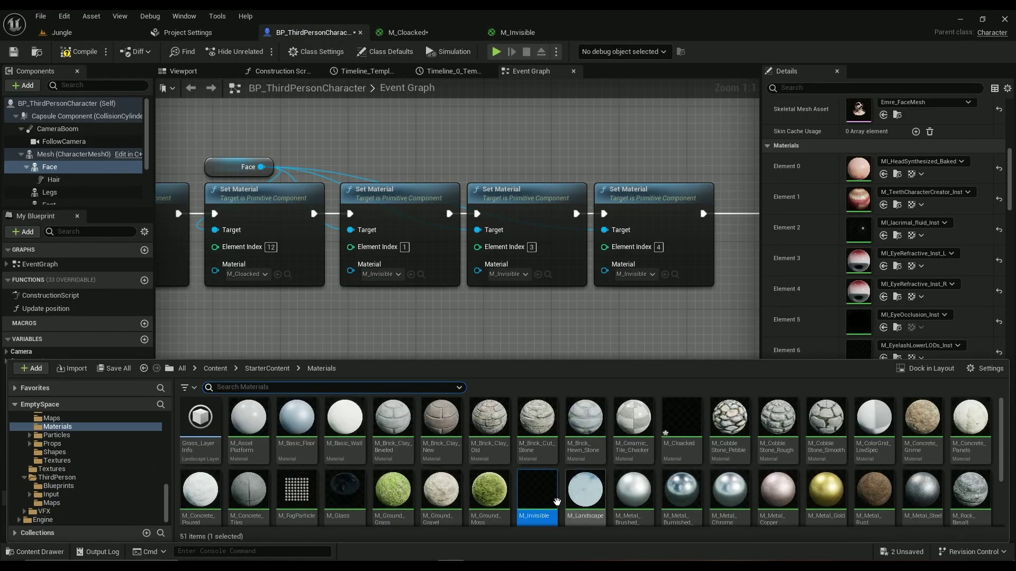
click(449, 281)
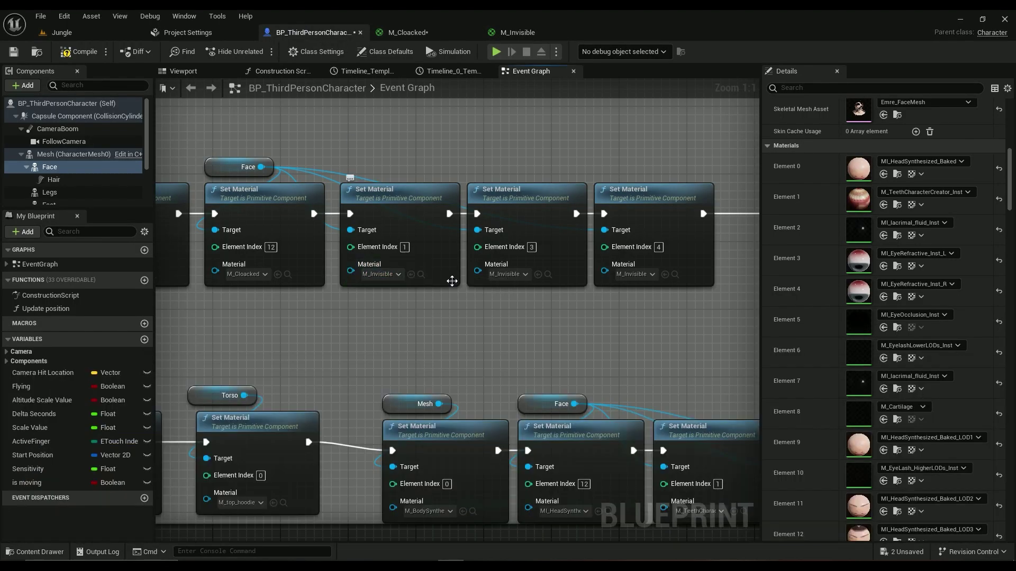
Bring the Hair Set Visibility node into view and select the Hair component
scroll(655, 278, down, 3)
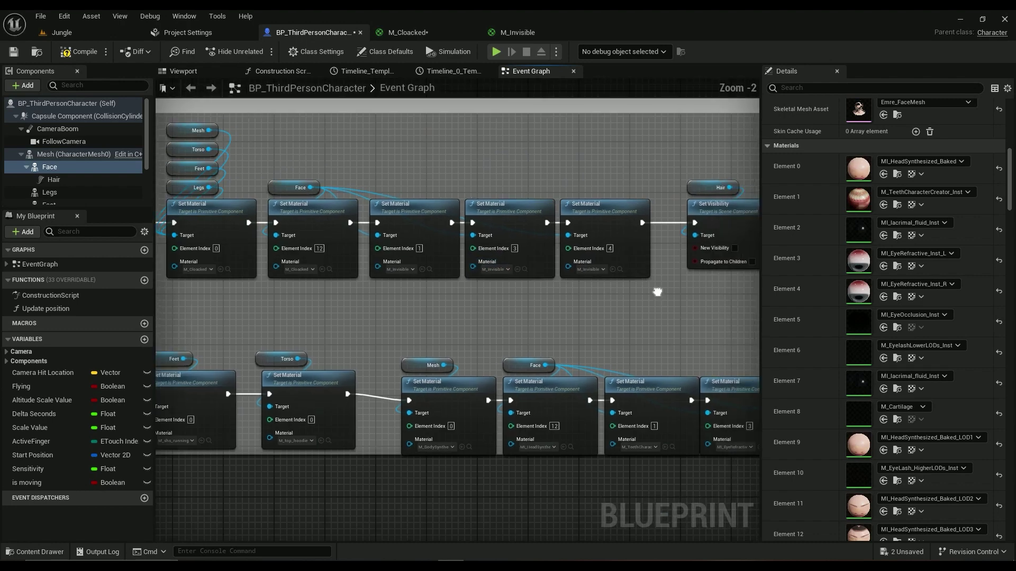
right_drag(657, 291, 431, 225)
scroll(431, 225, up, 3)
click(54, 180)
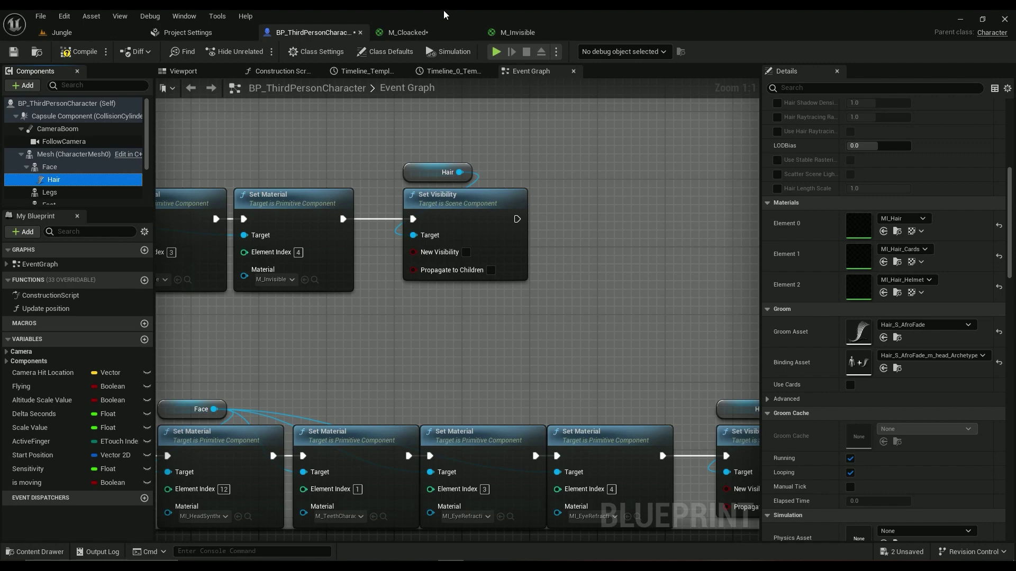
click(928, 524)
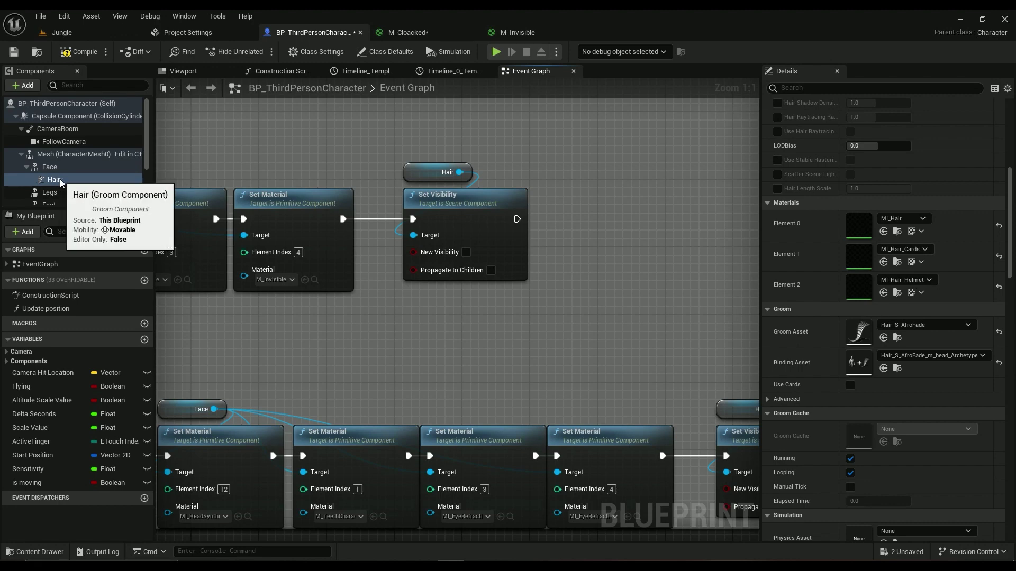
drag(52, 183, 598, 184)
text(set vis)
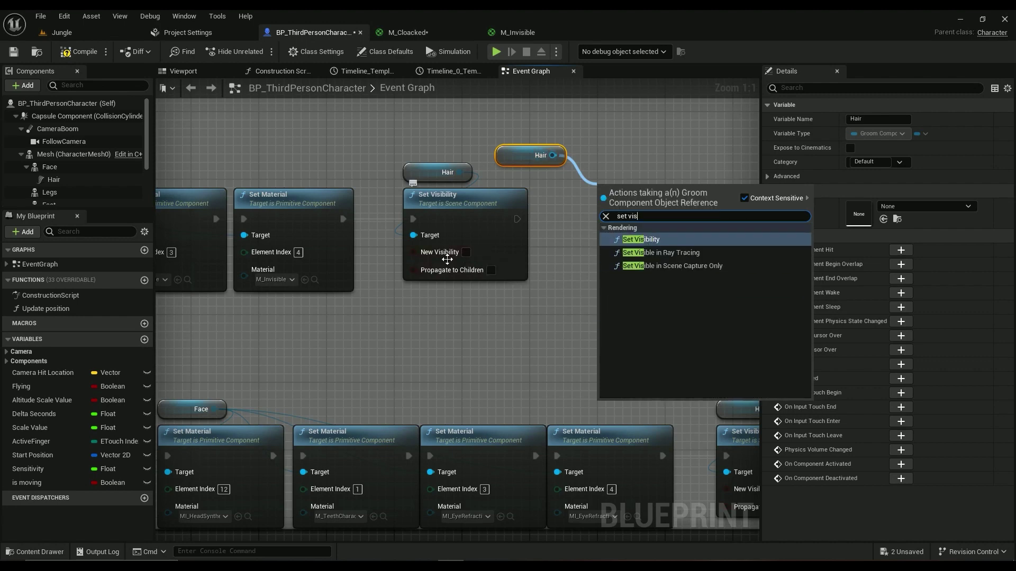
click(589, 274)
key(Delete)
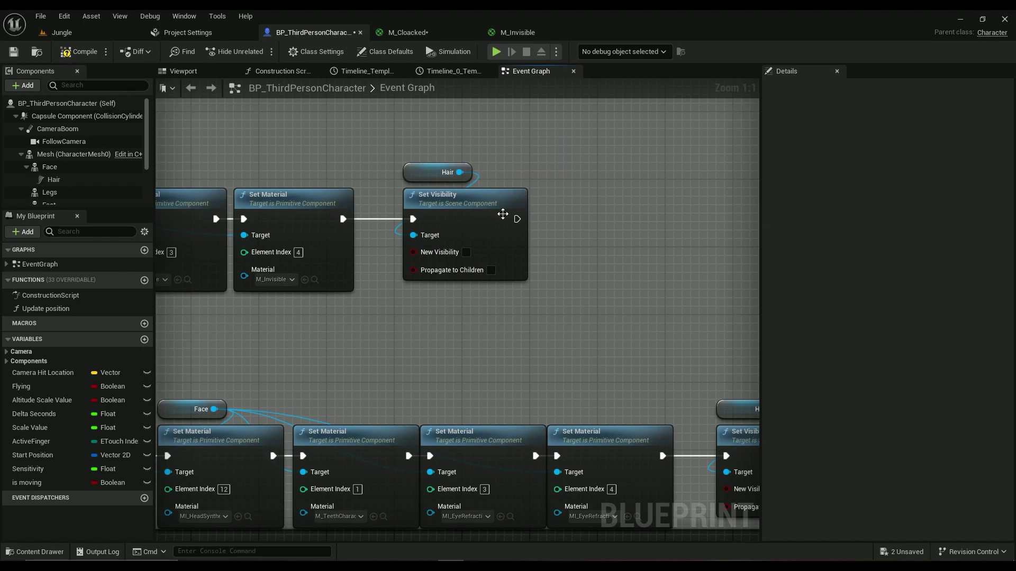
scroll(503, 211, down, 6)
Pan across the Flip Flop's material rows and select the Mesh variable node
scroll(385, 217, up, 3)
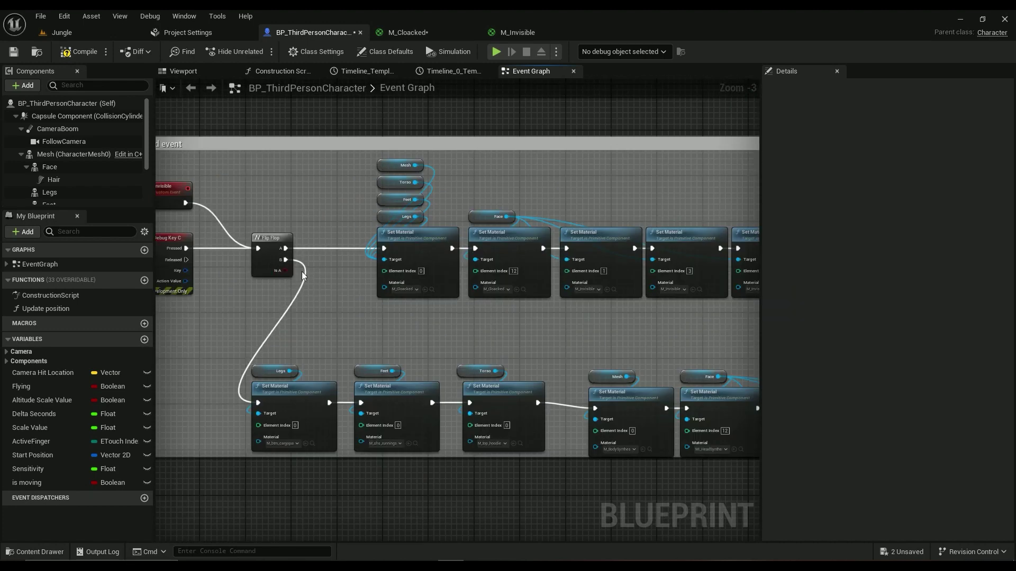
right_drag(347, 303, 286, 204)
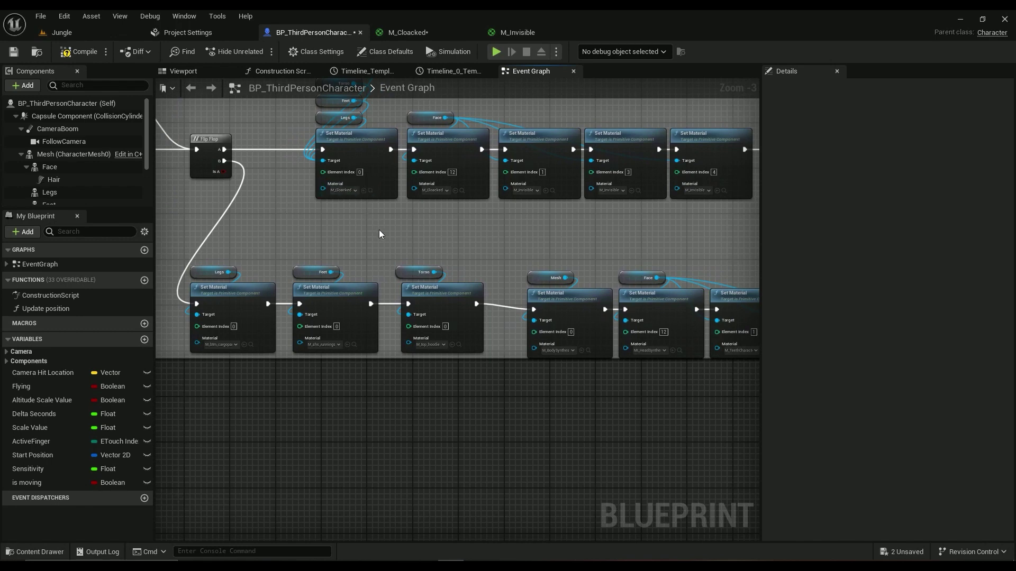
right_drag(378, 235, 668, 280)
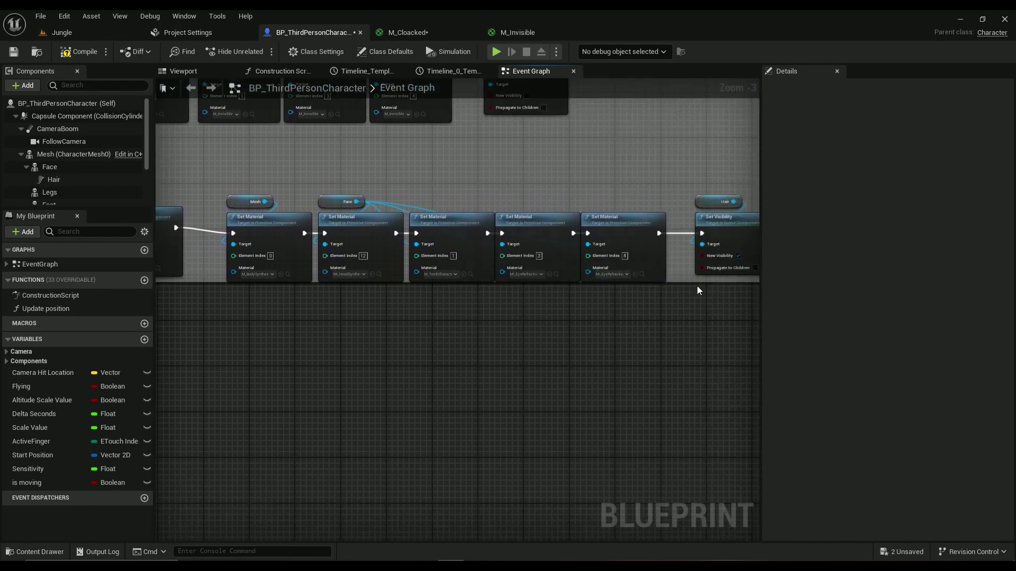
right_drag(703, 318, 820, 394)
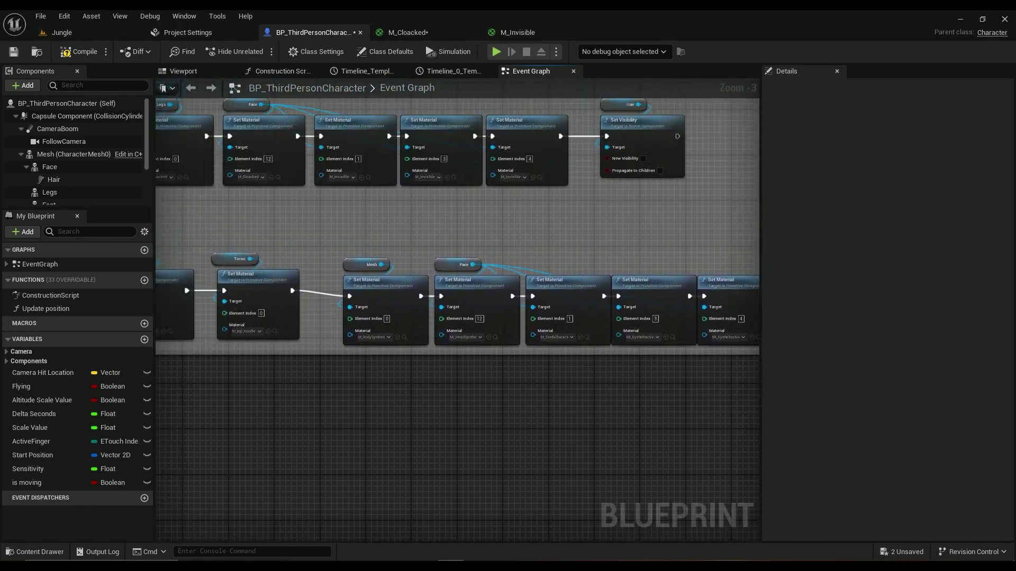
right_drag(31, 123, 288, 212)
click(399, 143)
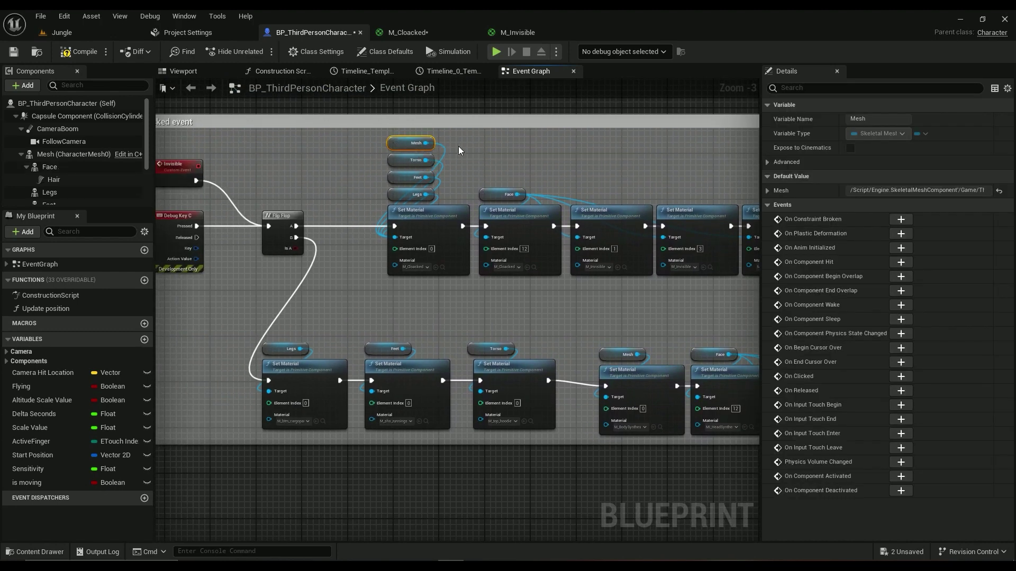
Frame both rows of Set Material nodes in the Event Graph
scroll(417, 226, up, 3)
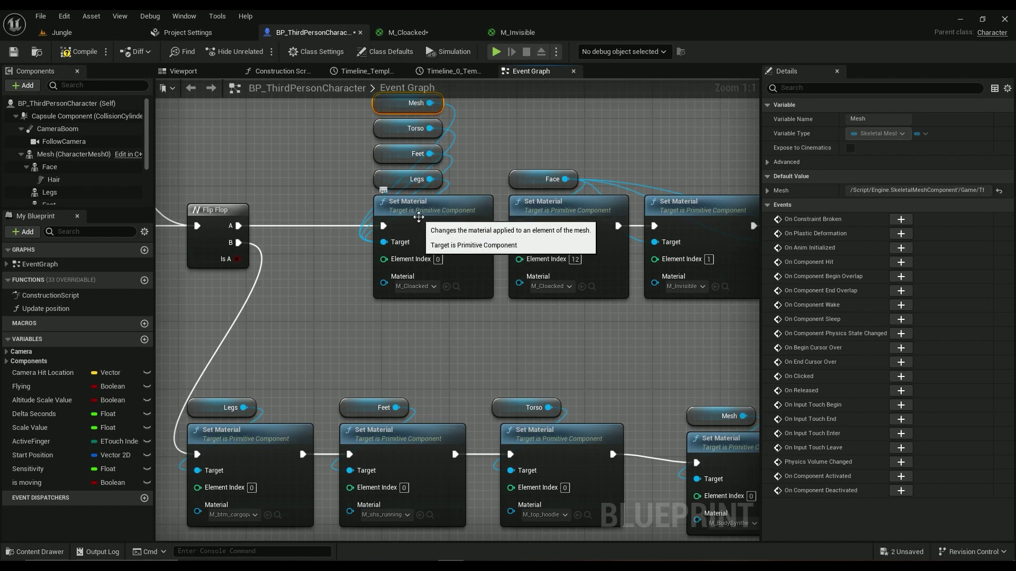
right_drag(377, 94, 388, 140)
scroll(378, 248, down, 2)
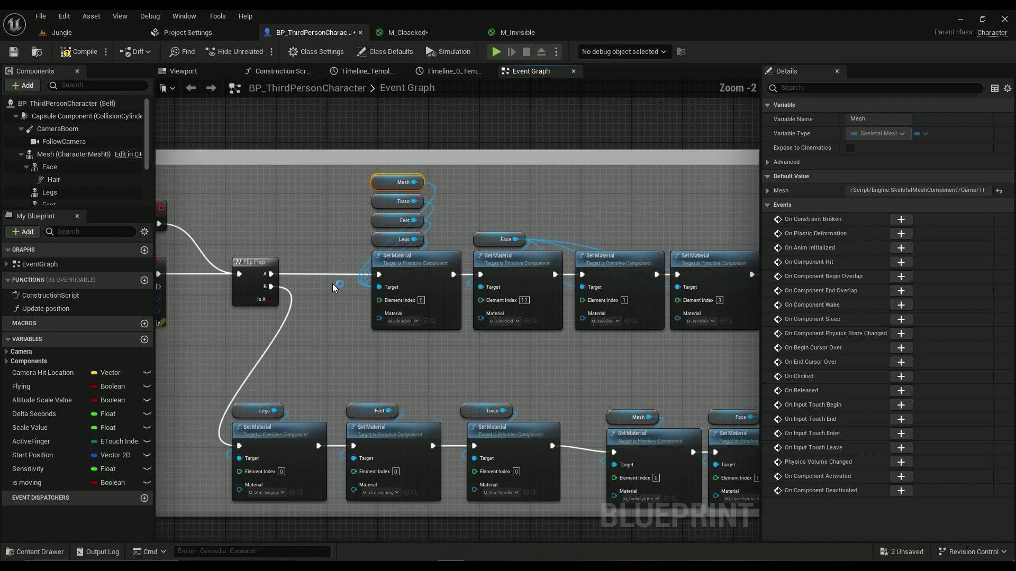
right_drag(333, 283, 403, 298)
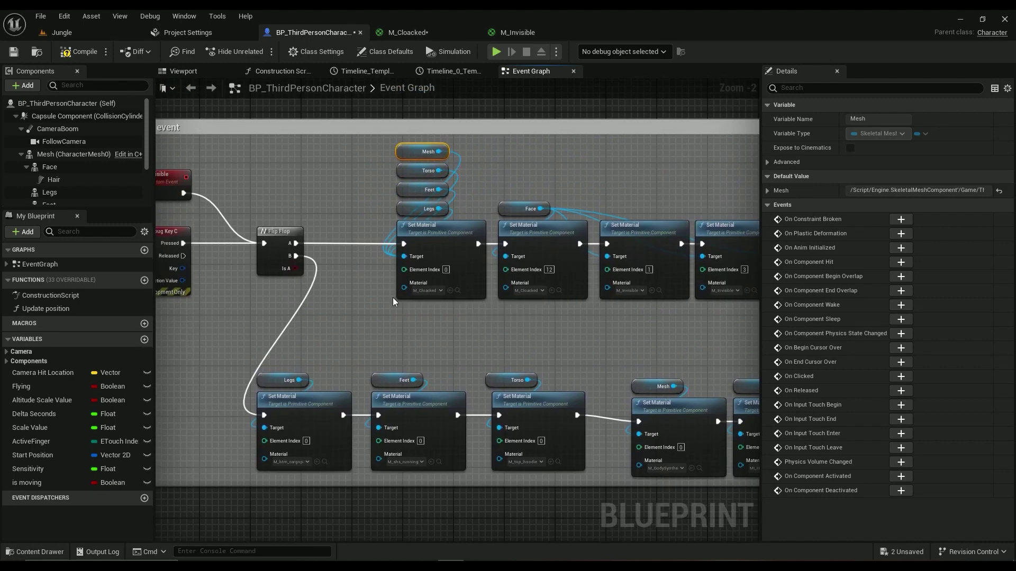
right_drag(330, 374, 330, 290)
scroll(330, 289, up, 2)
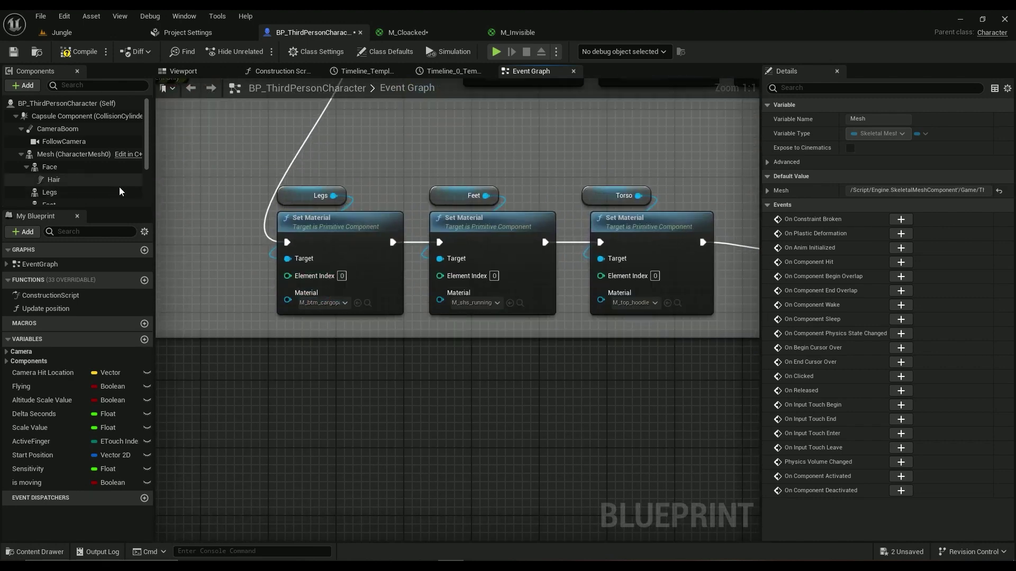
scroll(48, 181, down, 1)
Select Legs, locate M_btm_cargopants in the Content Drawer, then view the lower row's Hair Set Visibility
click(48, 179)
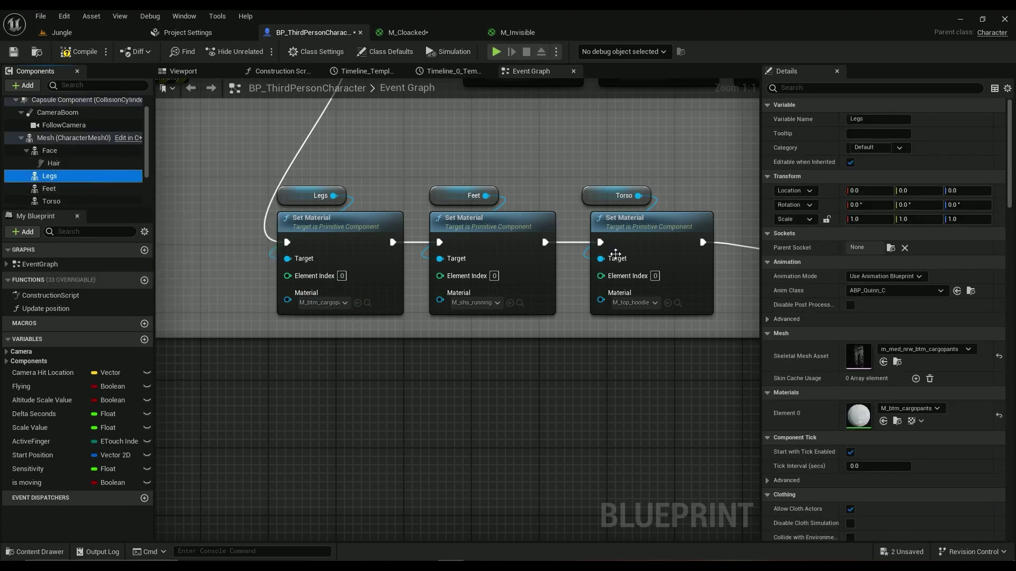
click(897, 422)
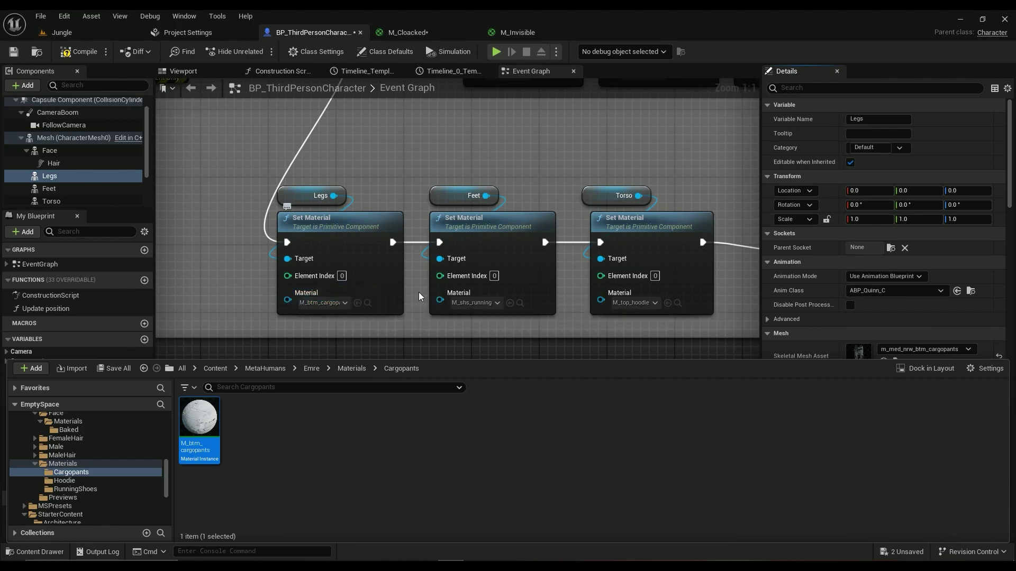
scroll(671, 346, down, 5)
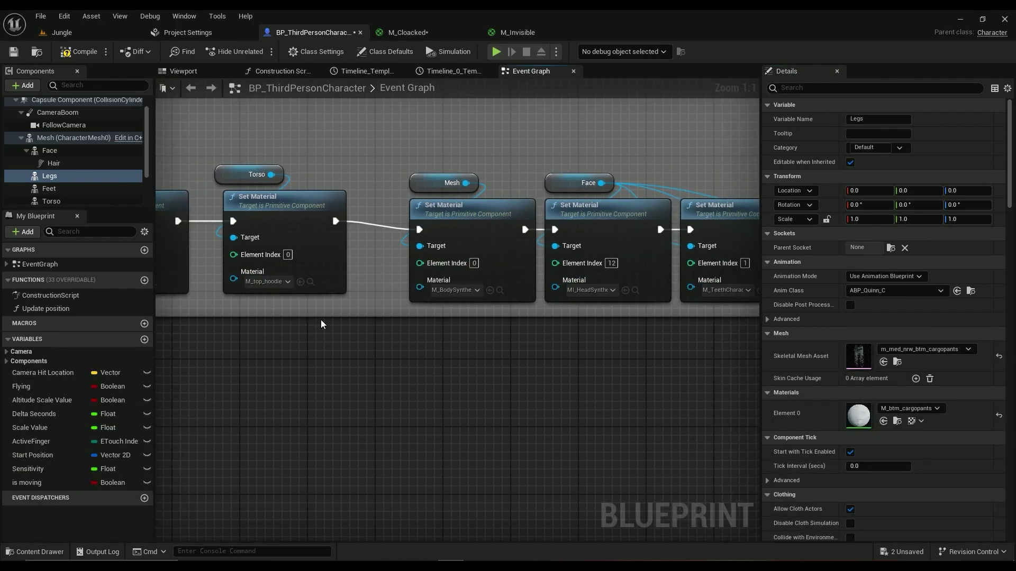
scroll(430, 278, up, 4)
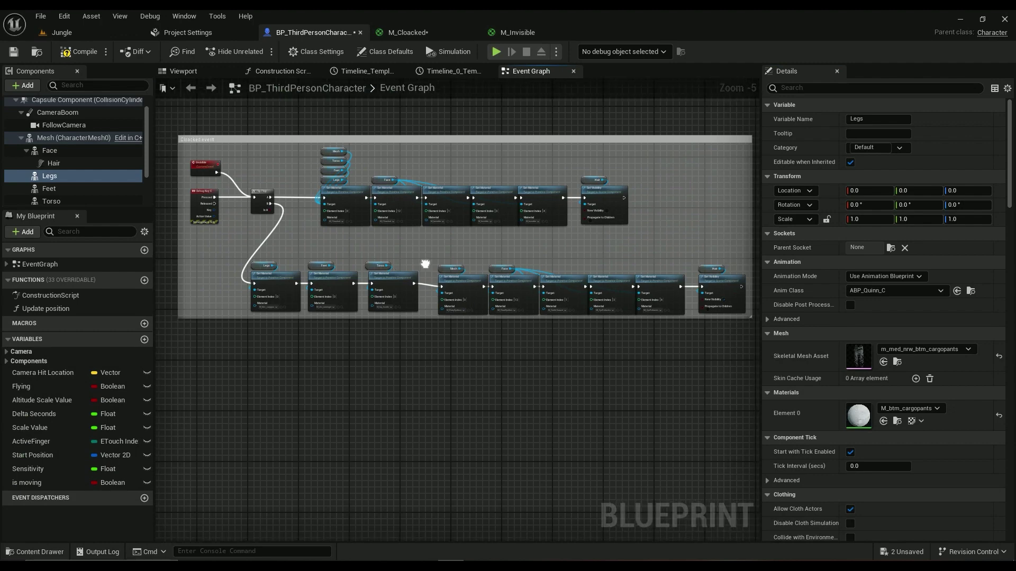
right_drag(635, 348, 427, 327)
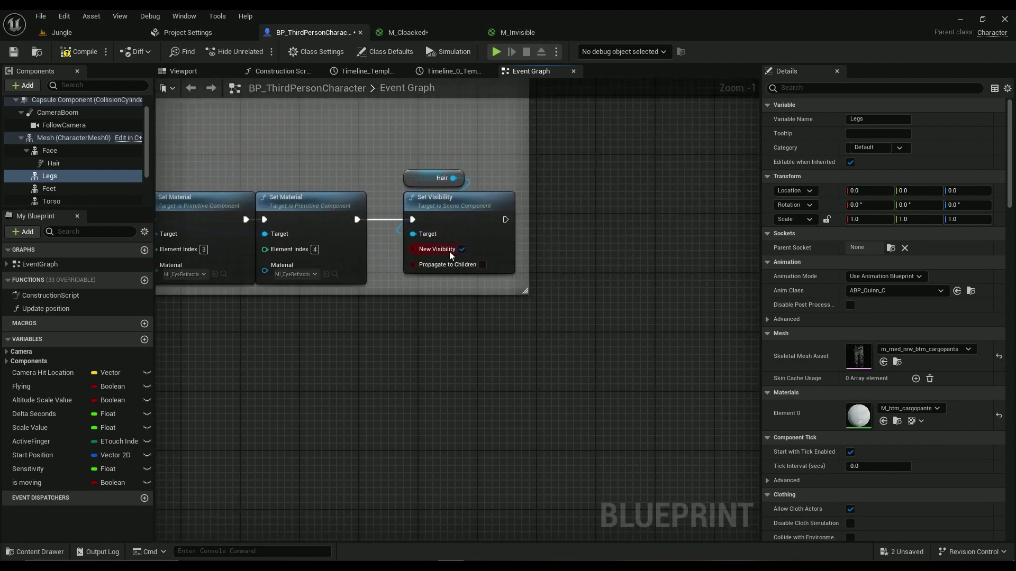
scroll(430, 254, down, 5)
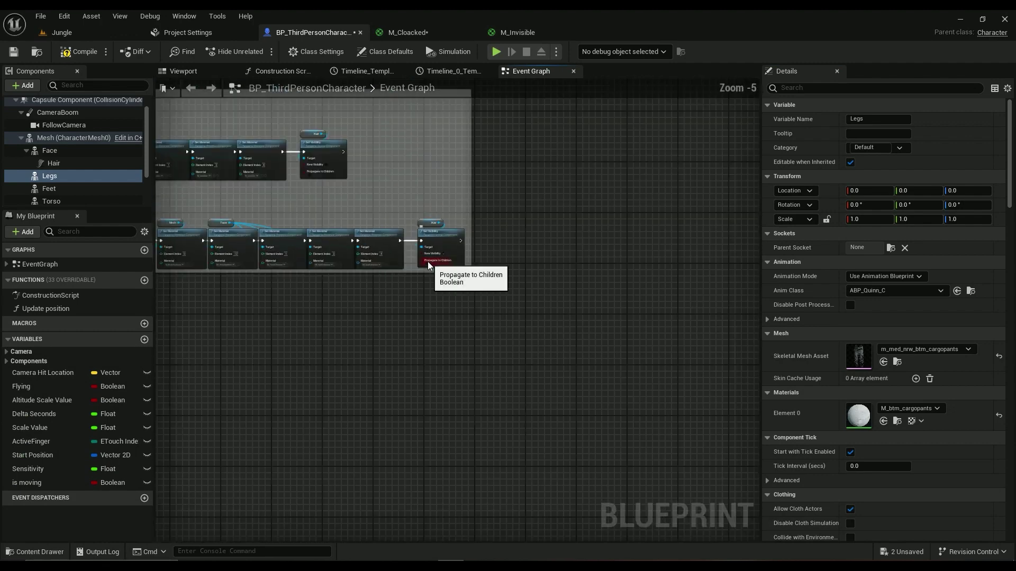
click(13, 52)
click(54, 33)
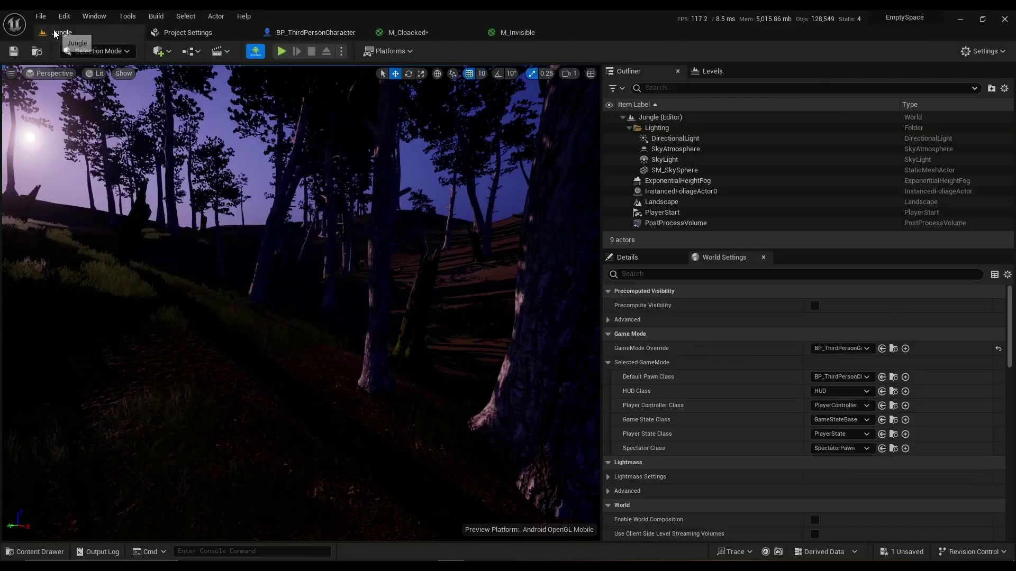
click(281, 51)
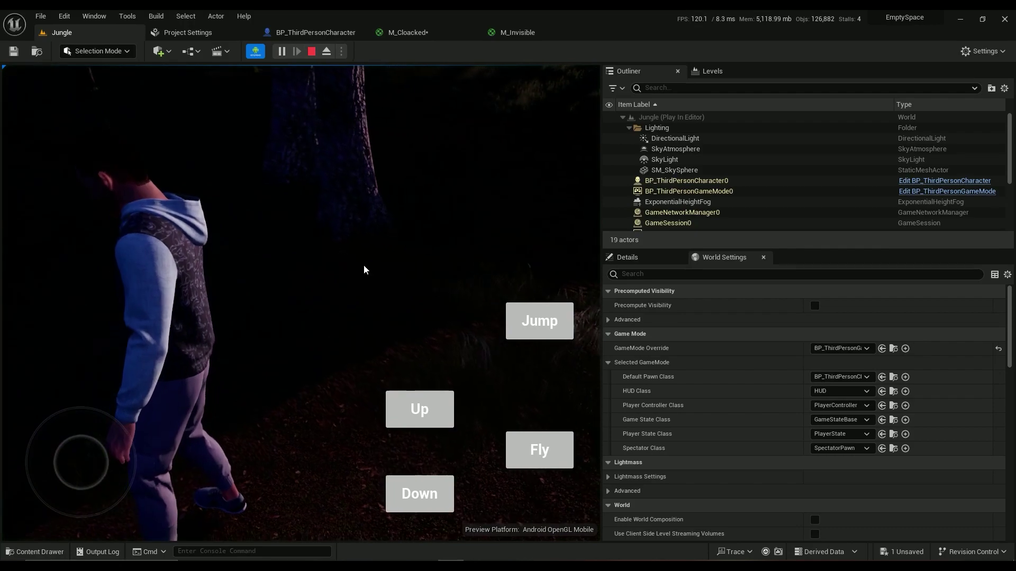
drag(418, 302, 443, 302)
key(Escape)
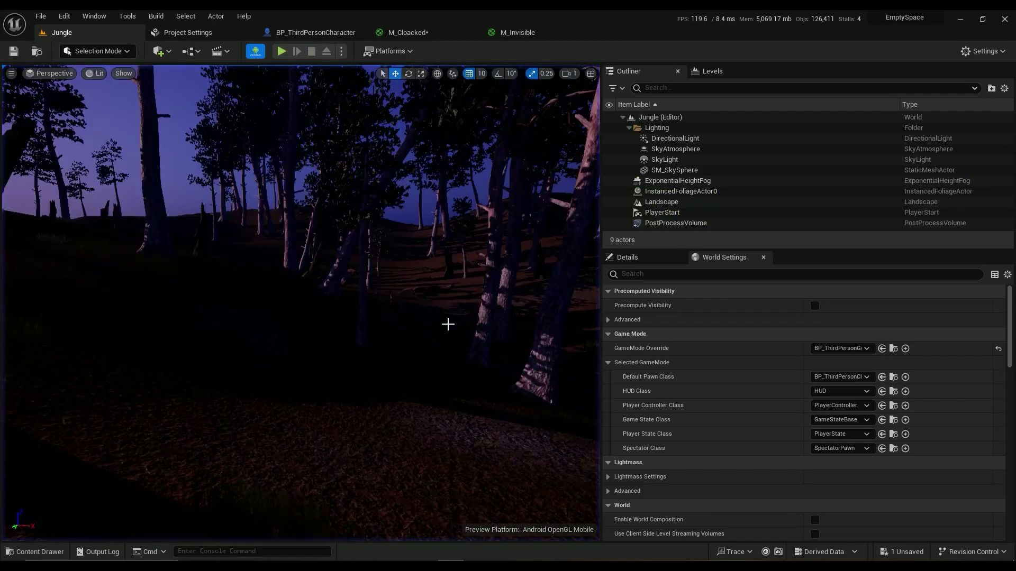